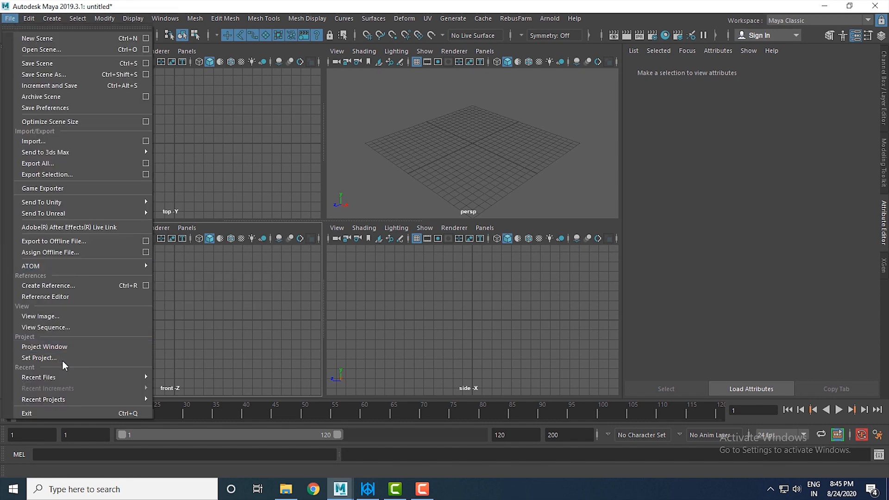
pyautogui.click(522, 110)
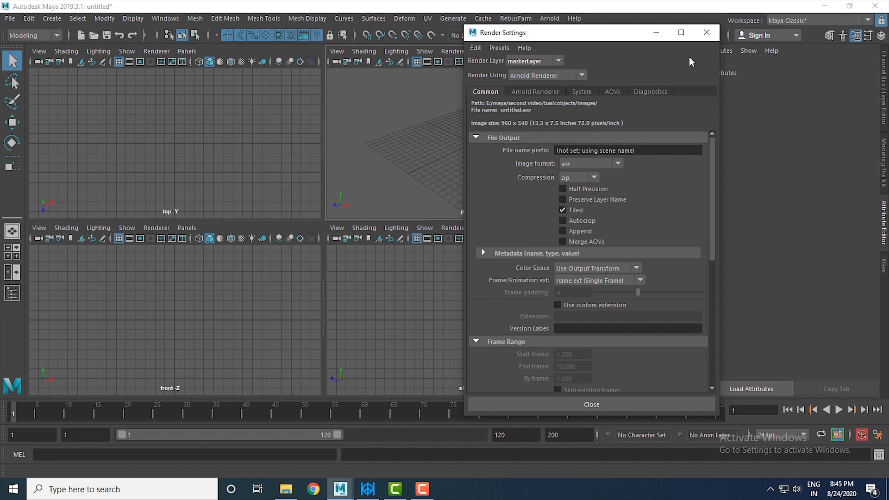
pyautogui.click(706, 32)
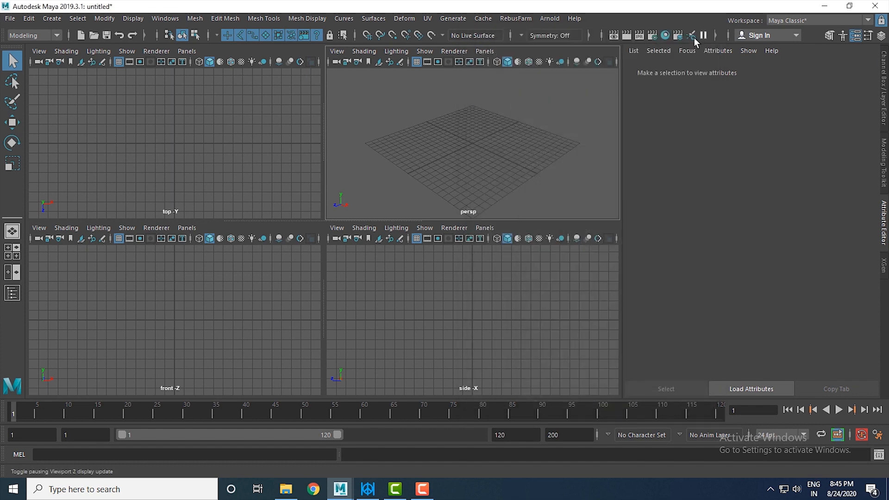
# Switch to File Explorer and locate old-lantern.jpg in the project's sourceimages folder
pyautogui.click(285, 494)
pyautogui.click(193, 90)
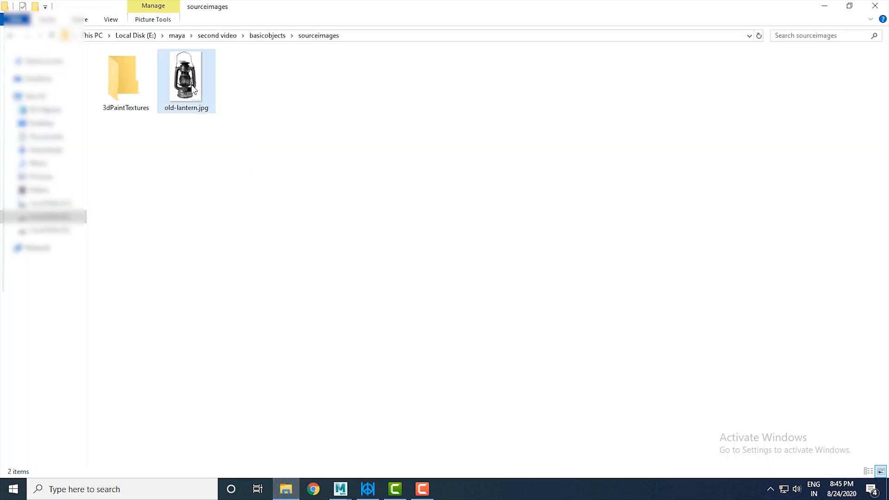
pyautogui.click(303, 80)
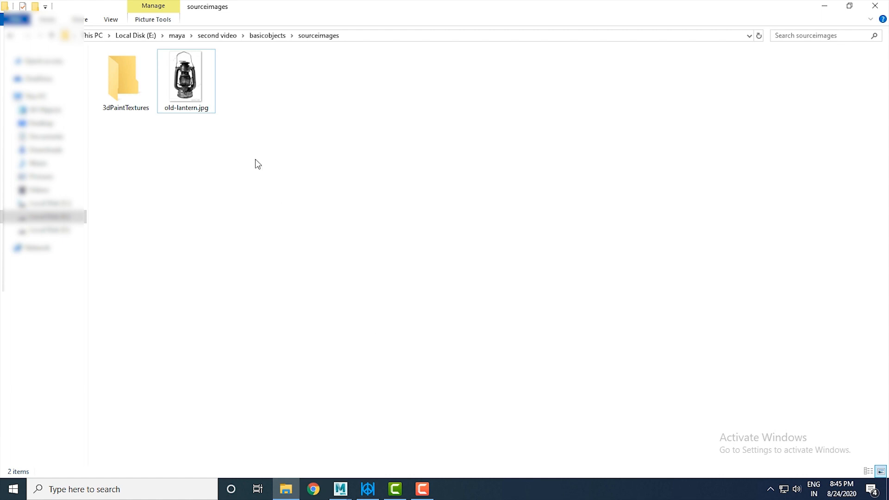
# Return to Maya and import old-lantern.jpg from the sourceimages folder as an image plane in the front view
pyautogui.moveTo(345, 486)
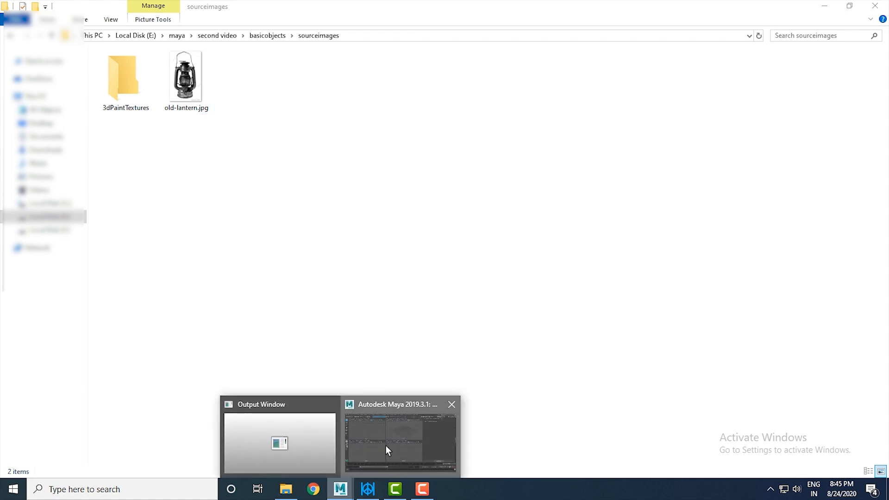
pyautogui.click(386, 447)
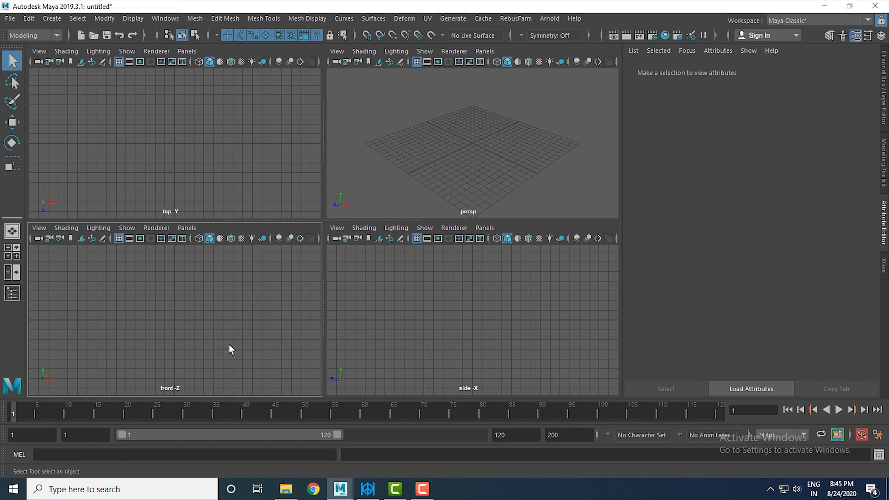
pyautogui.click(38, 228)
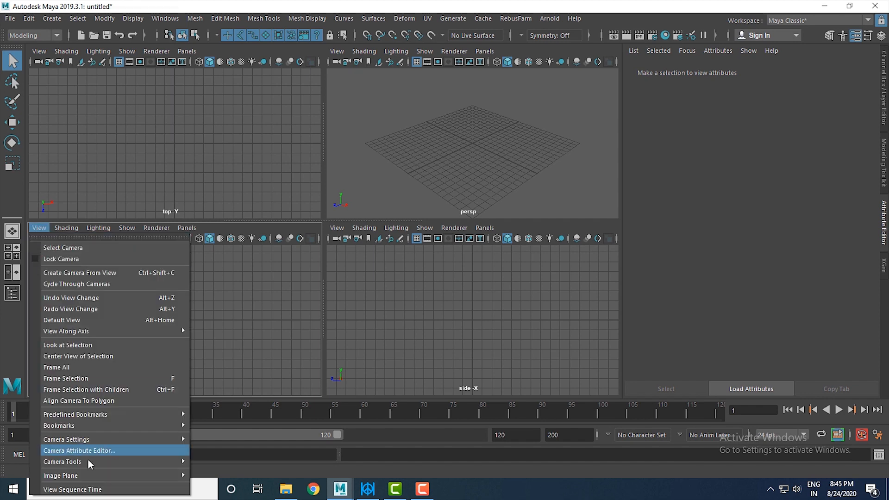
pyautogui.moveTo(89, 479)
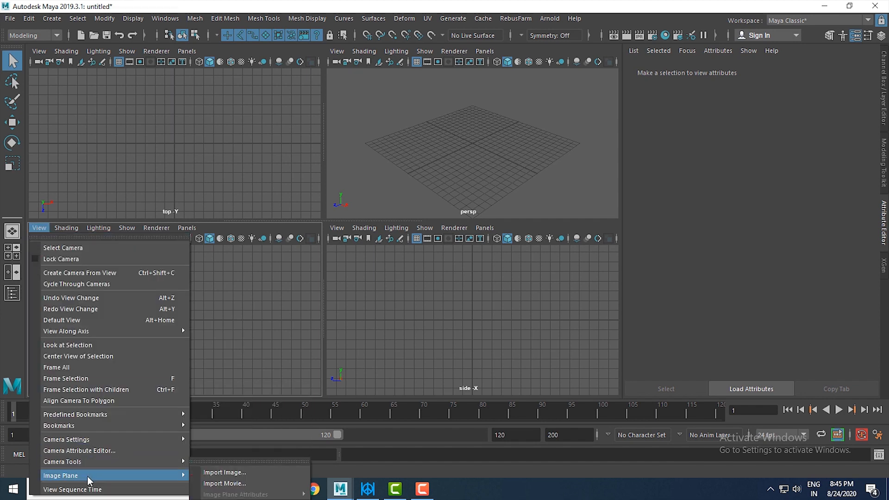
pyautogui.click(217, 475)
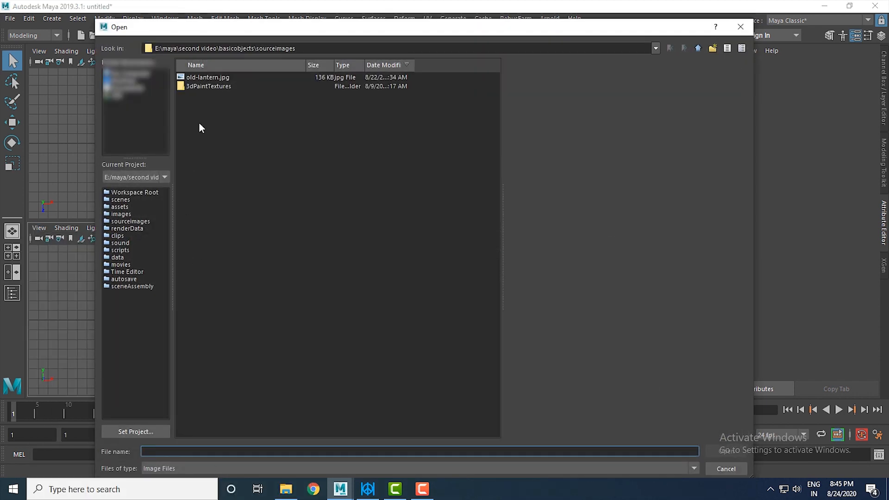
pyautogui.click(208, 76)
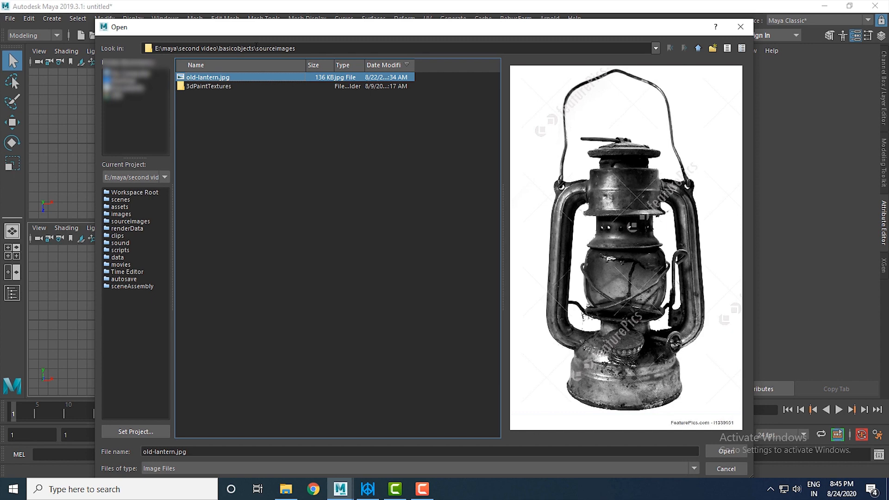
pyautogui.moveTo(254, 49); pyautogui.dragTo(286, 48)
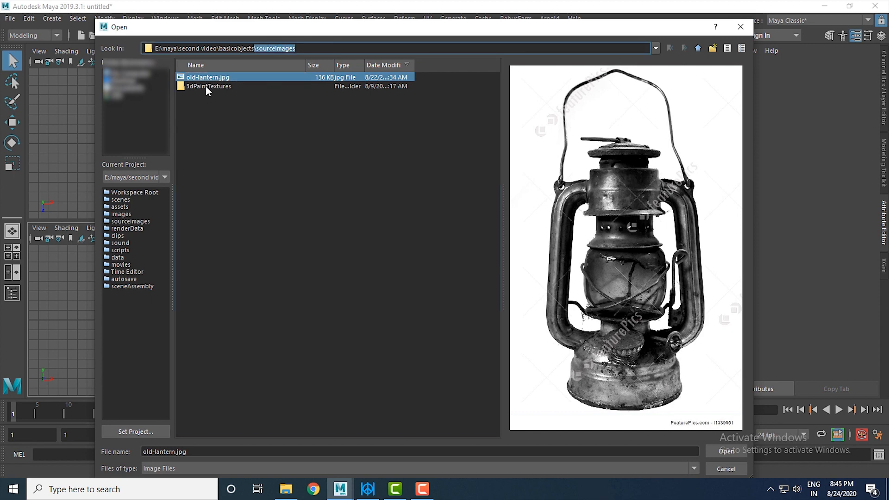
pyautogui.click(206, 86)
pyautogui.click(206, 77)
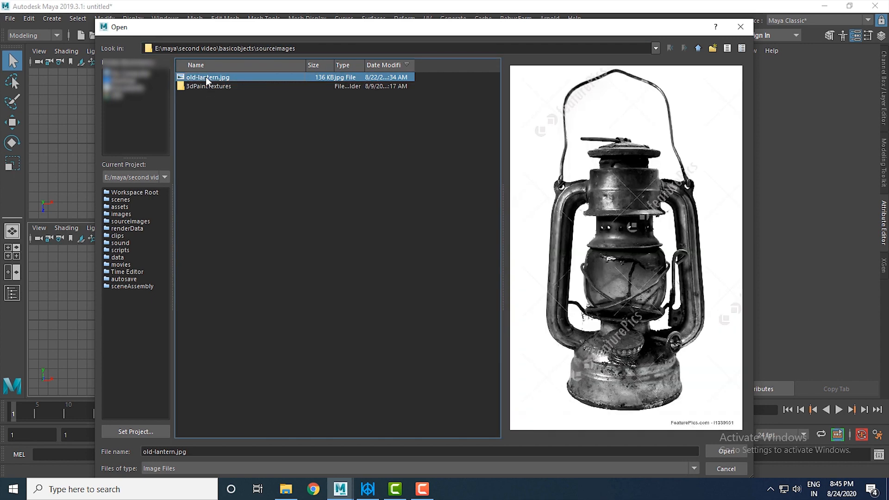
pyautogui.click(722, 453)
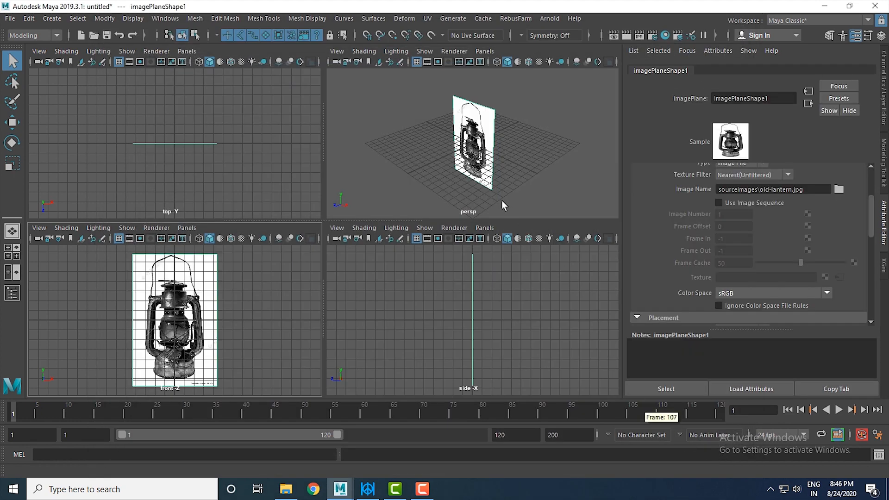
# Move the lantern image plane back along the Z axis by about 8.7 units
pyautogui.click(493, 179)
pyautogui.press('f')
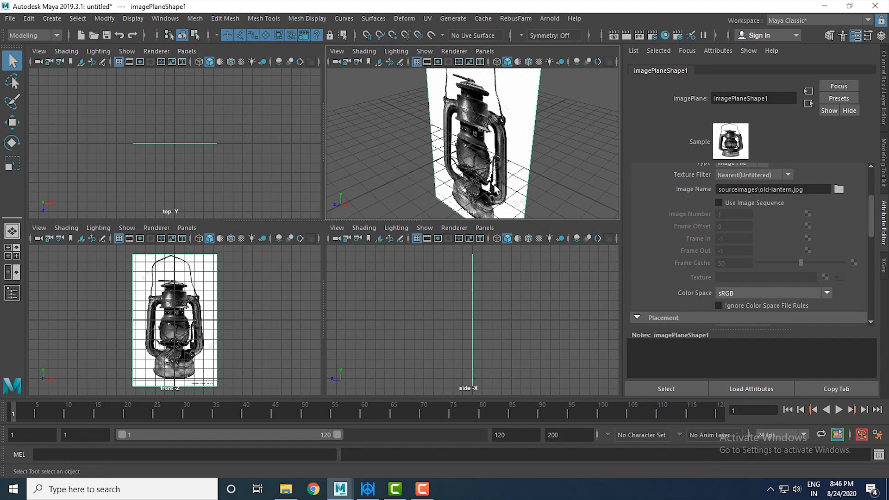
pyautogui.press('w')
pyautogui.scroll(-5, 500, 184)
pyautogui.keyDown('alt'); pyautogui.moveTo(496, 170); pyautogui.dragTo(480, 145); pyautogui.keyUp('alt')
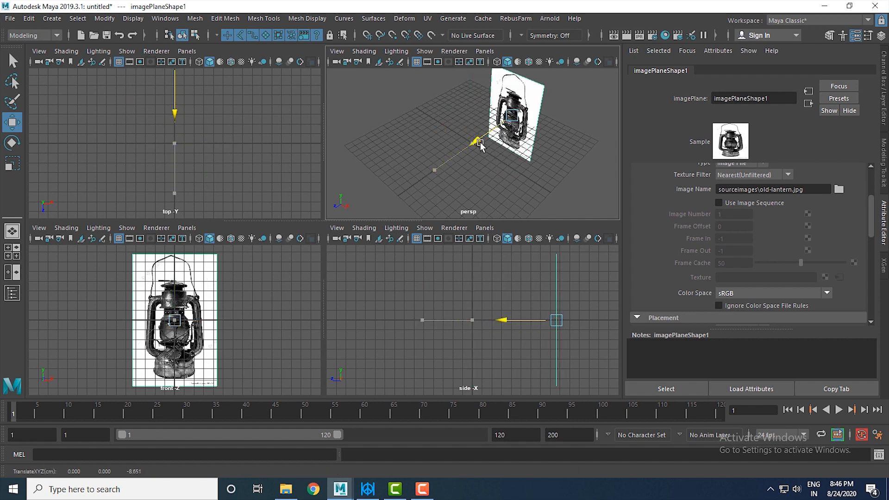
# Maximize the front view and hide its grid so the whole lantern image is framed without grid lines
pyautogui.press('space')
pyautogui.keyDown('alt'); pyautogui.moveTo(252, 268); pyautogui.dragTo(388, 407, button='right'); pyautogui.keyUp('alt')
pyautogui.keyDown('alt'); pyautogui.moveTo(379, 343); pyautogui.dragTo(384, 242, button='middle'); pyautogui.keyUp('alt')
pyautogui.moveTo(383, 241)
pyautogui.keyDown('alt'); pyautogui.mouseDown(button='right')
pyautogui.moveTo(401, 259)
pyautogui.moveTo(384, 242)
pyautogui.mouseUp(button='right'); pyautogui.keyUp('alt')
pyautogui.click(119, 62)
pyautogui.keyDown('alt'); pyautogui.moveTo(352, 287); pyautogui.dragTo(296, 241, button='right'); pyautogui.keyUp('alt')
pyautogui.keyDown('alt'); pyautogui.moveTo(370, 263); pyautogui.dragTo(373, 293, button='middle'); pyautogui.keyUp('alt')
pyautogui.keyDown('alt'); pyautogui.moveTo(372, 294); pyautogui.dragTo(379, 300, button='right'); pyautogui.keyUp('alt')
pyautogui.keyDown('alt'); pyautogui.moveTo(378, 300); pyautogui.dragTo(393, 293, button='middle'); pyautogui.keyUp('alt')
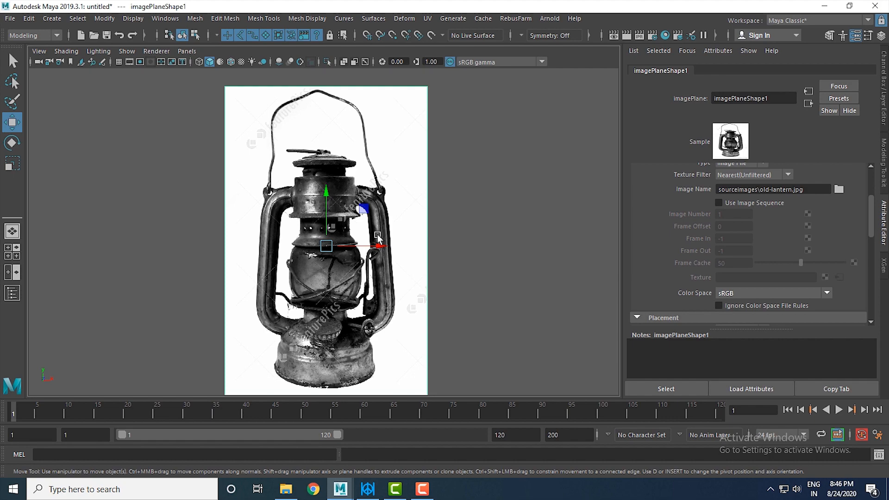
# Start a profile curve with the CV Curve Tool, tracing the flared lower edge on the right side of the lantern's base
pyautogui.keyDown('alt'); pyautogui.moveTo(378, 277); pyautogui.dragTo(419, 307, button='right'); pyautogui.keyUp('alt')
pyautogui.keyDown('alt'); pyautogui.moveTo(419, 307); pyautogui.dragTo(412, 173, button='middle'); pyautogui.keyUp('alt')
pyautogui.keyDown('alt'); pyautogui.moveTo(413, 173); pyautogui.dragTo(449, 356, button='right'); pyautogui.keyUp('alt')
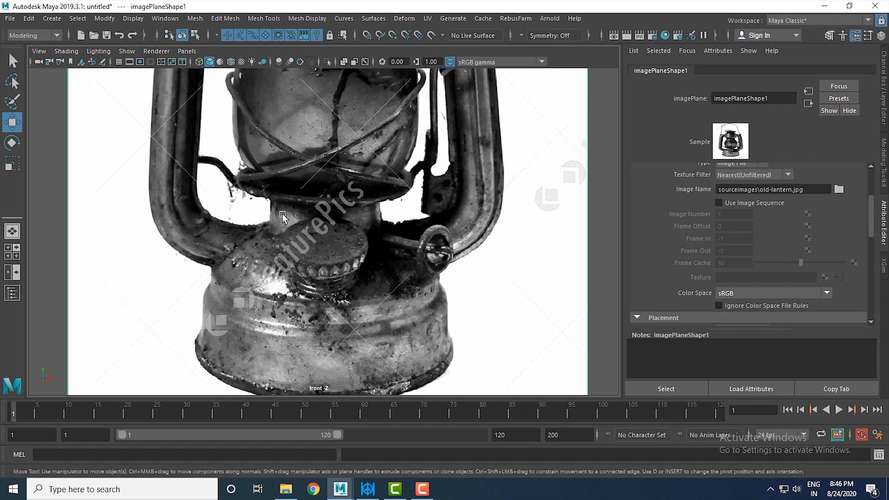
pyautogui.keyDown('alt'); pyautogui.moveTo(402, 256); pyautogui.dragTo(399, 260, button='middle'); pyautogui.keyUp('alt')
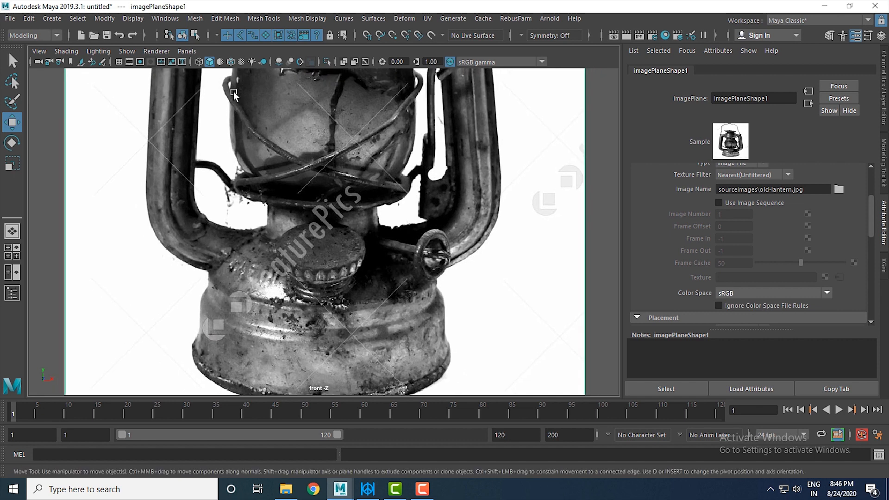
pyautogui.click(53, 20)
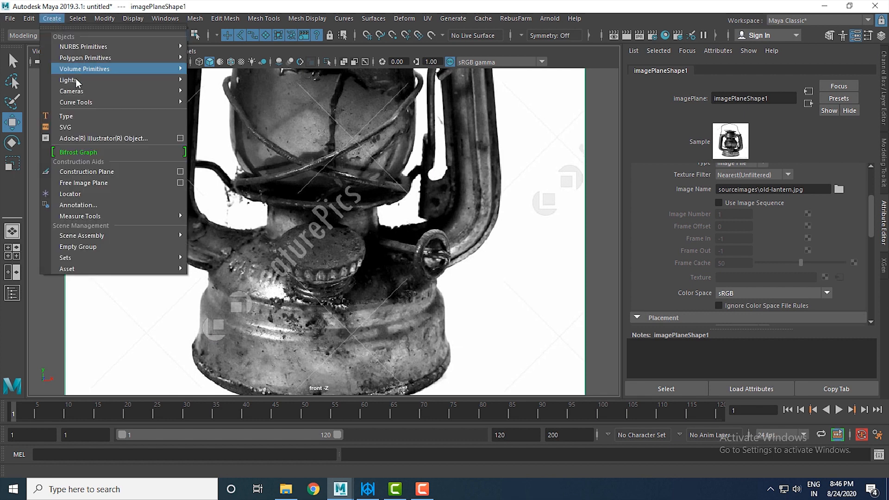
pyautogui.moveTo(85, 102)
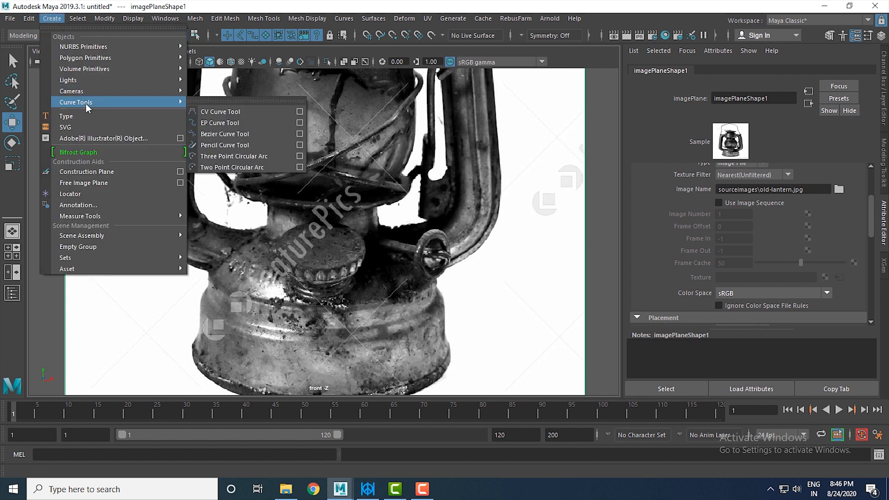
pyautogui.click(251, 112)
pyautogui.scroll(5, 447, 292)
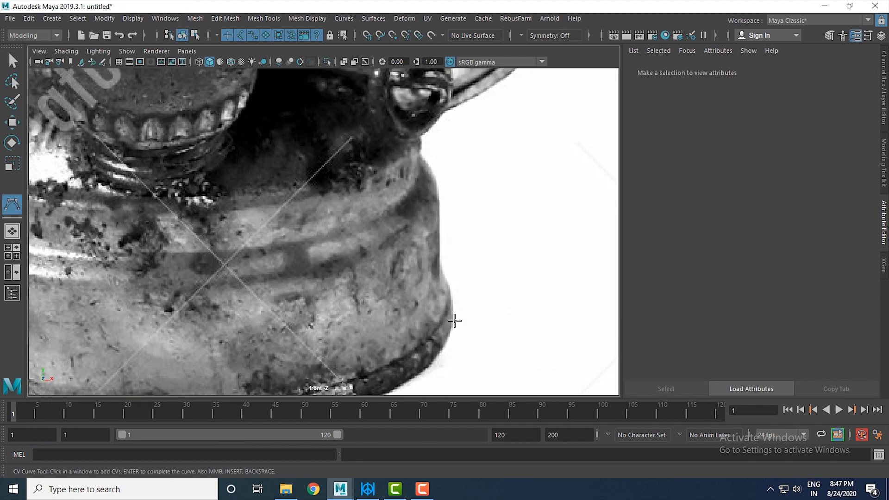
pyautogui.click(453, 321)
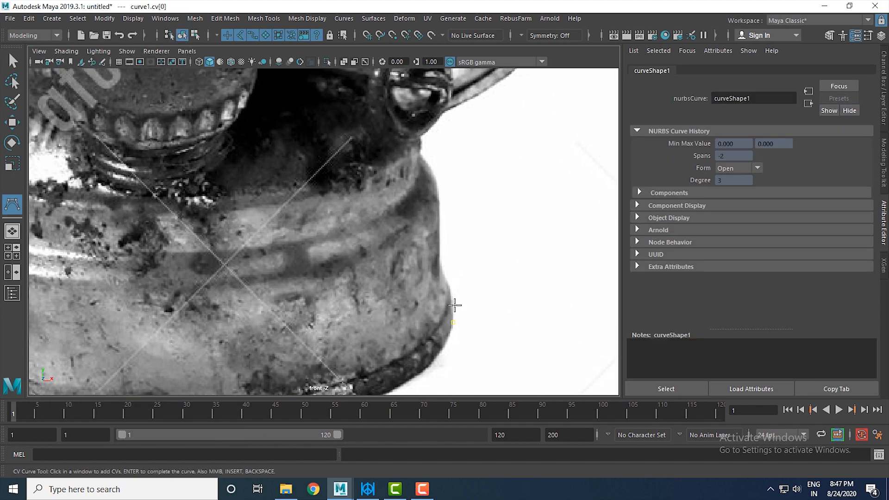
pyautogui.click(450, 286)
pyautogui.click(442, 277)
pyautogui.scroll(3, 437, 270)
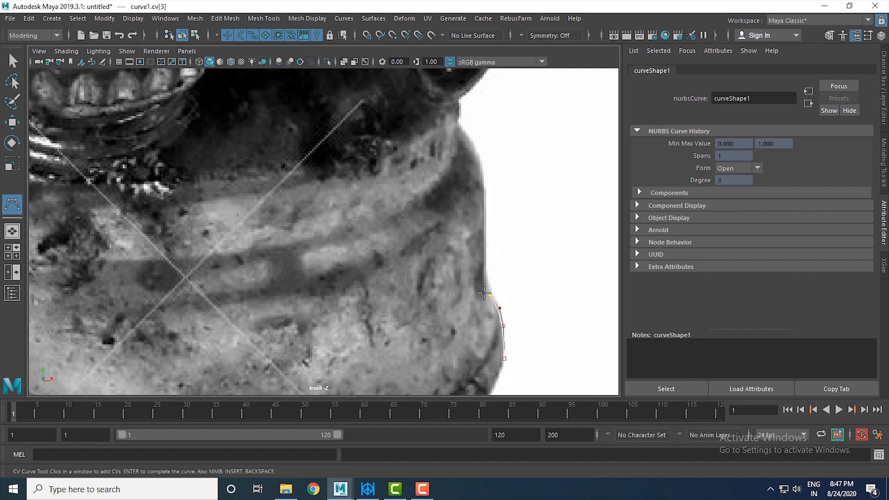
# Continue the curve up the right side wall of the lantern's base to its rounded shoulder
pyautogui.click(486, 290)
pyautogui.click(484, 283)
pyautogui.click(484, 267)
pyautogui.click(485, 247)
pyautogui.click(485, 199)
pyautogui.click(482, 168)
pyautogui.click(471, 145)
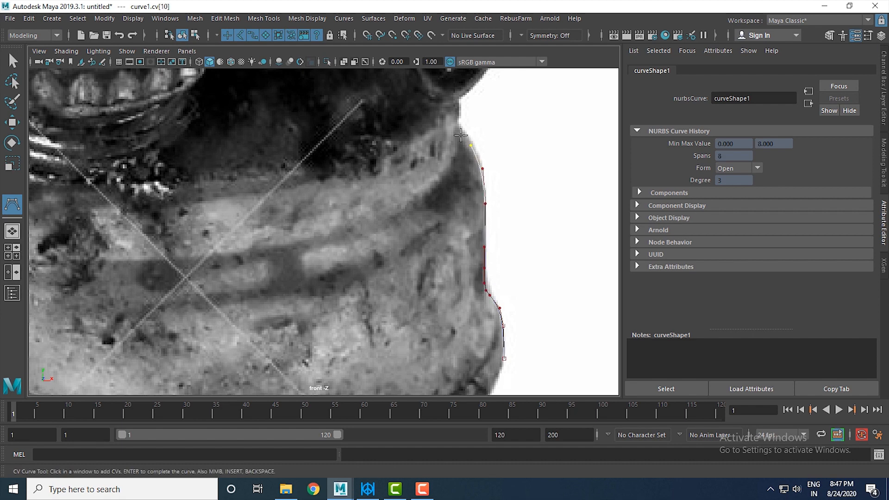
pyautogui.click(457, 131)
# Extend the curve from the base's shoulder over the lower edge of the ring
pyautogui.keyDown('alt'); pyautogui.moveTo(460, 117); pyautogui.dragTo(470, 232, button='middle'); pyautogui.keyUp('alt')
pyautogui.keyDown('alt'); pyautogui.moveTo(477, 235); pyautogui.dragTo(424, 232, button='right'); pyautogui.keyUp('alt')
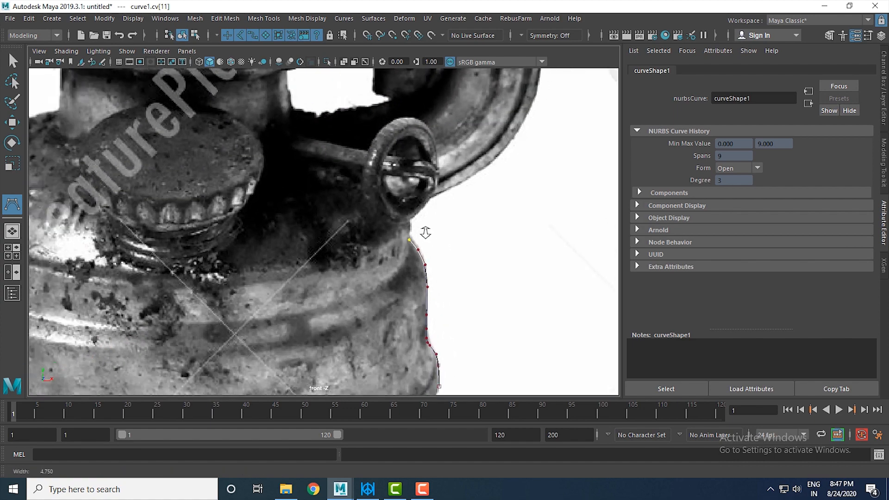
pyautogui.keyDown('alt'); pyautogui.moveTo(424, 233); pyautogui.dragTo(421, 250, button='middle'); pyautogui.keyUp('alt')
pyautogui.click(408, 246)
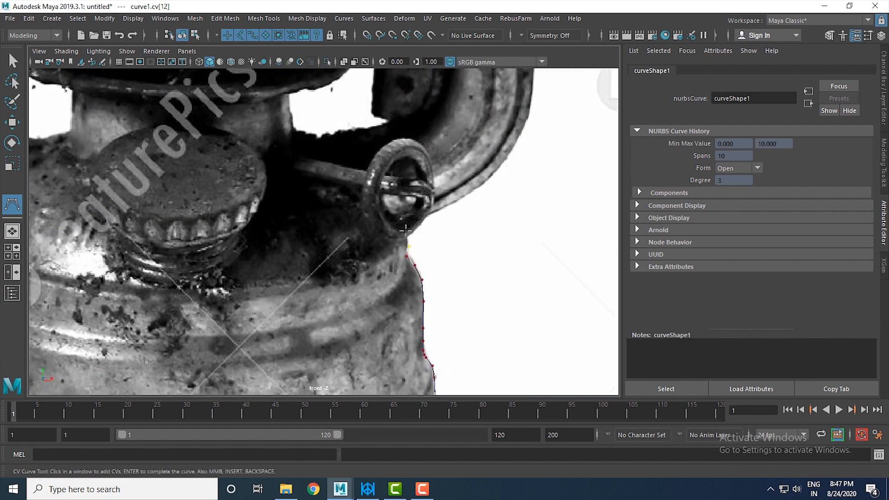
pyautogui.click(390, 220)
pyautogui.keyDown('alt'); pyautogui.moveTo(390, 219); pyautogui.dragTo(273, 204, button='right'); pyautogui.keyUp('alt')
pyautogui.keyDown('alt'); pyautogui.moveTo(273, 204); pyautogui.dragTo(290, 244, button='middle'); pyautogui.keyUp('alt')
pyautogui.keyDown('alt'); pyautogui.moveTo(289, 243); pyautogui.dragTo(406, 311, button='right'); pyautogui.keyUp('alt')
pyautogui.keyDown('alt'); pyautogui.moveTo(406, 311); pyautogui.dragTo(379, 255, button='middle'); pyautogui.keyUp('alt')
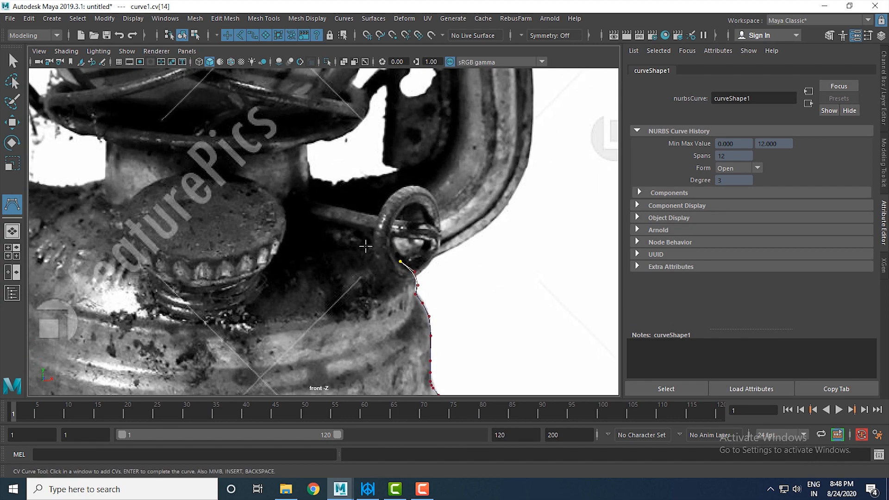
# Carry the curve across the sloping top of the base to the foot of the neck
pyautogui.keyDown('alt'); pyautogui.moveTo(367, 248); pyautogui.dragTo(322, 213, button='right'); pyautogui.keyUp('alt')
pyautogui.keyDown('alt'); pyautogui.moveTo(321, 212); pyautogui.dragTo(335, 232, button='middle'); pyautogui.keyUp('alt')
pyautogui.keyDown('alt'); pyautogui.moveTo(335, 232); pyautogui.dragTo(415, 266, button='right'); pyautogui.keyUp('alt')
pyautogui.click(416, 264)
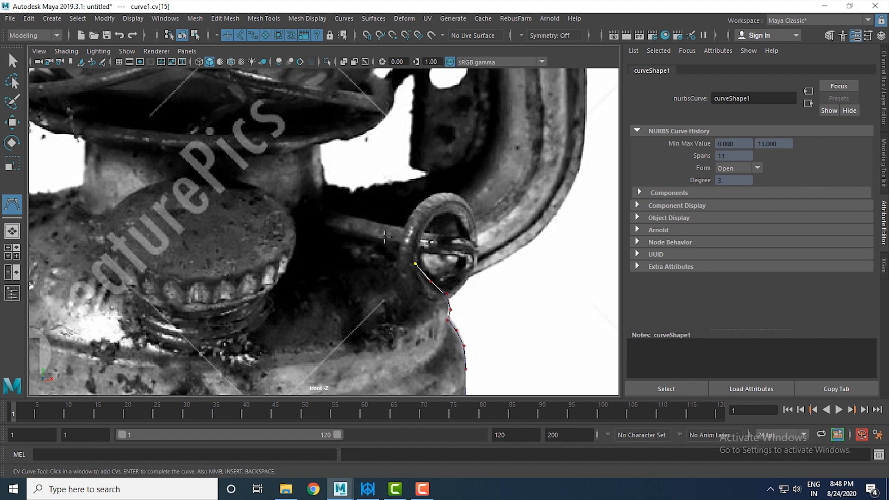
pyautogui.click(379, 236)
pyautogui.click(341, 216)
pyautogui.click(327, 200)
pyautogui.click(321, 193)
# Trace the curve up the right side of the neck to the underside of the plate below the glass
pyautogui.keyDown('alt'); pyautogui.moveTo(324, 199); pyautogui.dragTo(334, 218, button='right'); pyautogui.keyUp('alt')
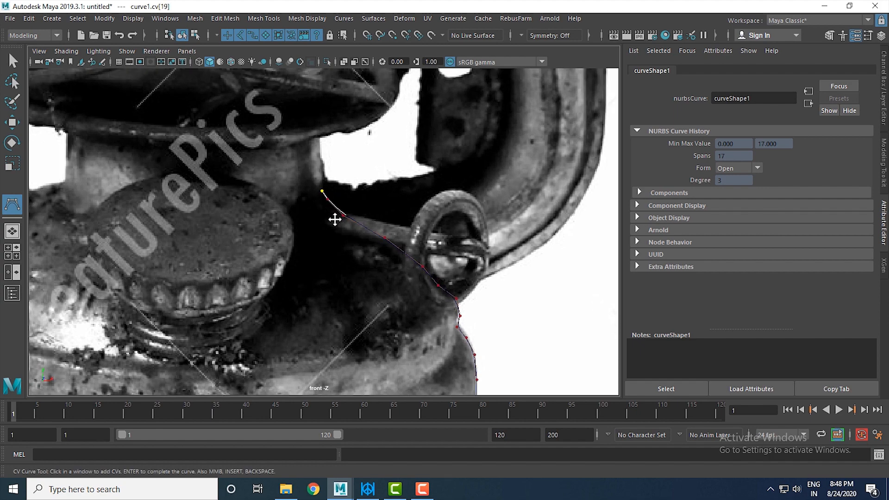
pyautogui.keyDown('alt'); pyautogui.moveTo(330, 208); pyautogui.dragTo(350, 265, button='middle'); pyautogui.keyUp('alt')
pyautogui.click(344, 225)
pyautogui.click(345, 209)
pyautogui.click(344, 198)
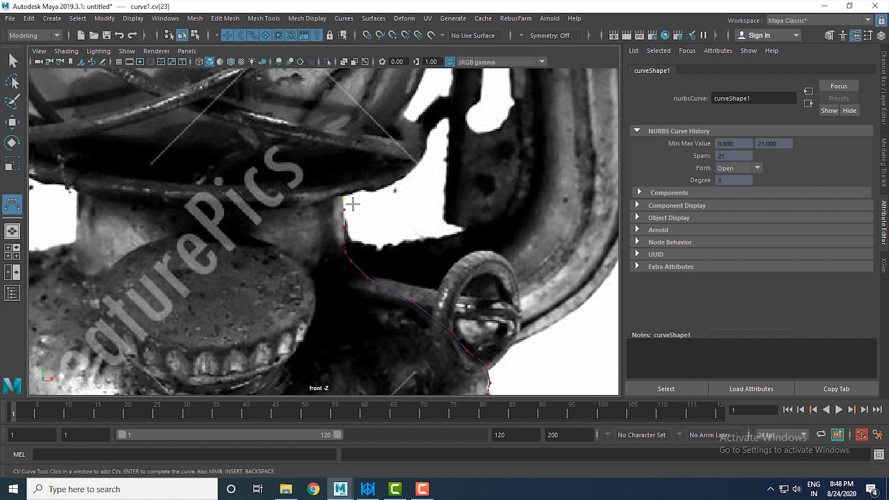
# Trace the right rim of the plate below the glass and finish the profile curve
pyautogui.click(348, 192)
pyautogui.click(361, 190)
pyautogui.click(398, 181)
pyautogui.click(414, 166)
pyautogui.click(421, 153)
pyautogui.click(422, 147)
pyautogui.press('Return')
# Maximize the perspective view and examine the finished curve in front of the lantern image
pyautogui.scroll(-12, 446, 231)
pyautogui.press('space')
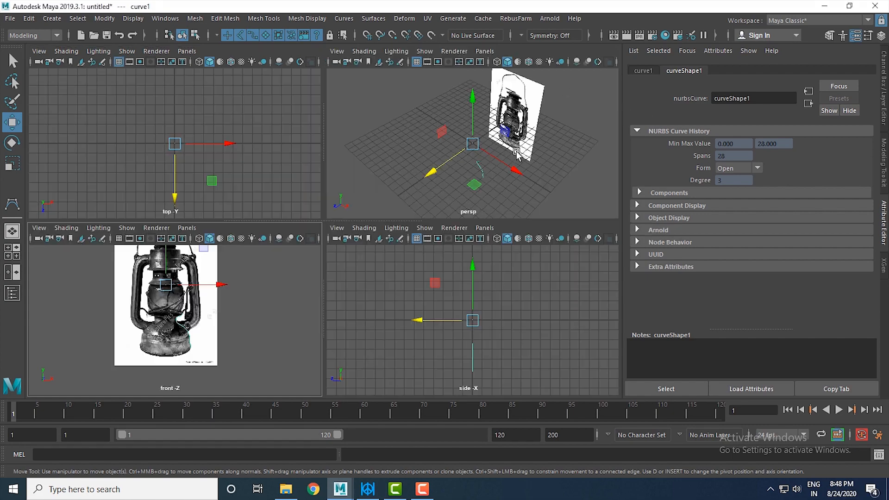
pyautogui.press('space')
pyautogui.keyDown('alt'); pyautogui.moveTo(513, 155); pyautogui.dragTo(422, 272); pyautogui.keyUp('alt')
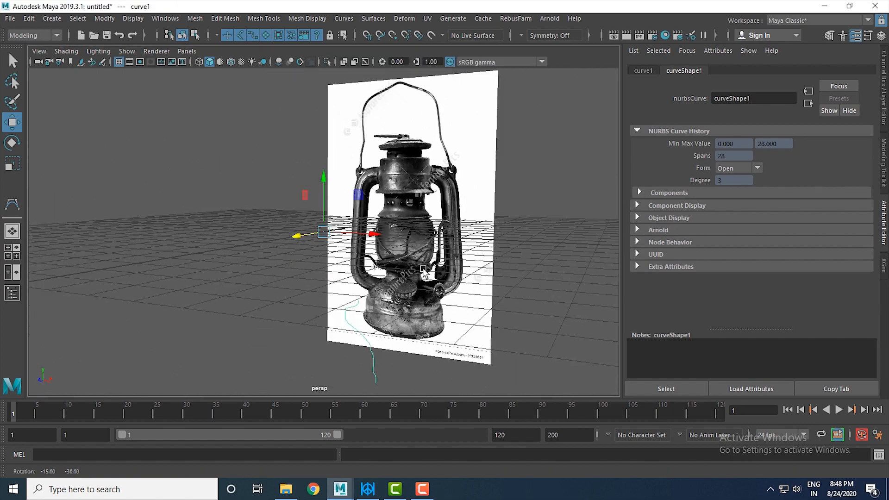
pyautogui.keyDown('alt'); pyautogui.moveTo(423, 270); pyautogui.dragTo(391, 169, button='middle'); pyautogui.keyUp('alt')
pyautogui.keyDown('alt'); pyautogui.moveTo(392, 169); pyautogui.dragTo(531, 351, button='right'); pyautogui.keyUp('alt')
pyautogui.keyDown('alt'); pyautogui.moveTo(406, 279); pyautogui.dragTo(404, 254); pyautogui.keyUp('alt')
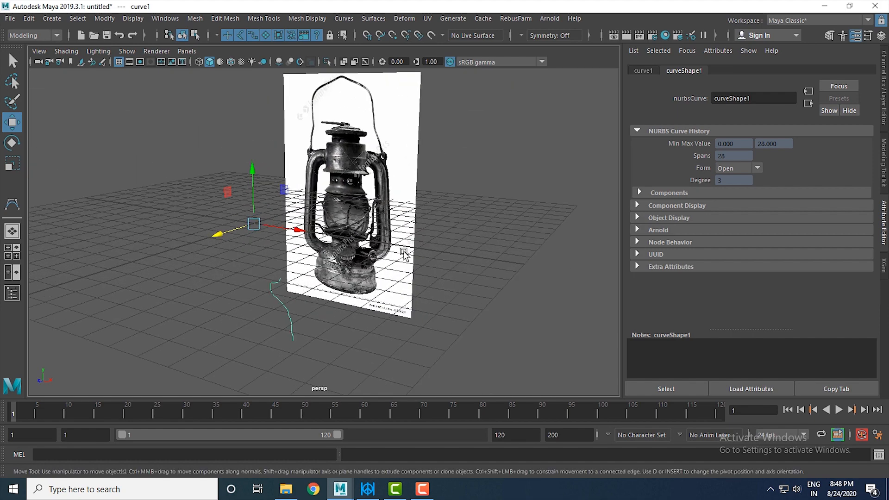
# Select the lantern image plane and lower its Color Gain to darken the reference to a mid grey
pyautogui.click(348, 150)
pyautogui.keyDown('alt'); pyautogui.moveTo(459, 219); pyautogui.dragTo(426, 250); pyautogui.keyUp('alt')
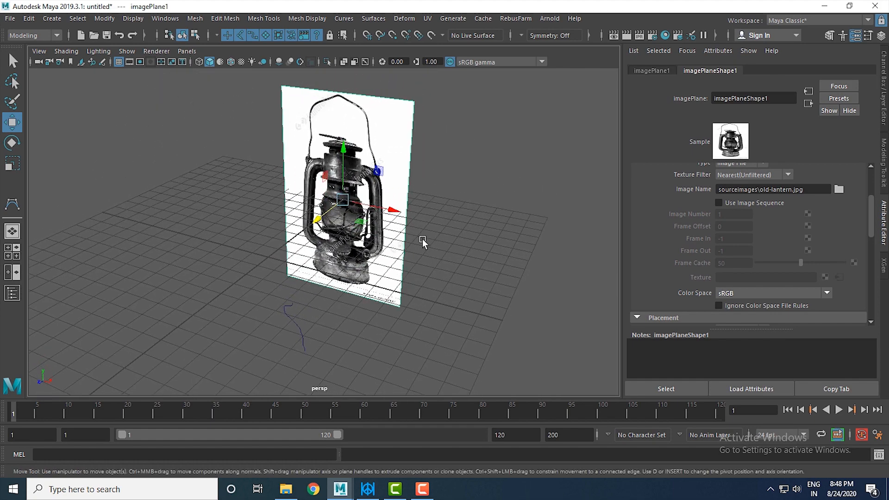
pyautogui.click(481, 197)
pyautogui.moveTo(272, 144); pyautogui.dragTo(505, 192)
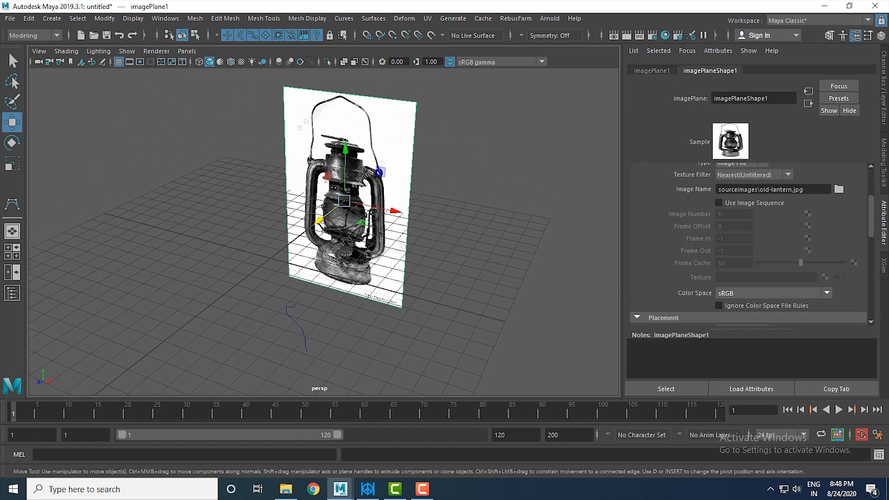
pyautogui.scroll(3, 808, 236)
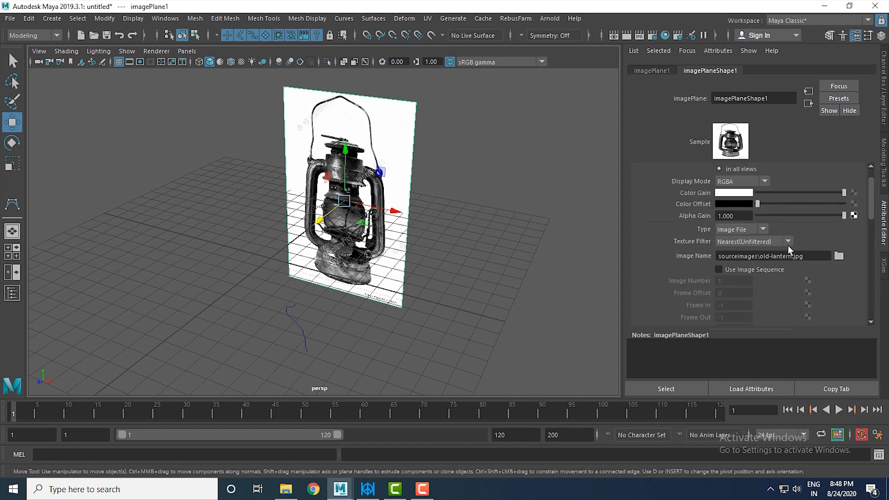
pyautogui.moveTo(822, 222); pyautogui.dragTo(802, 222)
pyautogui.scroll(1, 416, 304)
pyautogui.scroll(1, 416, 304)
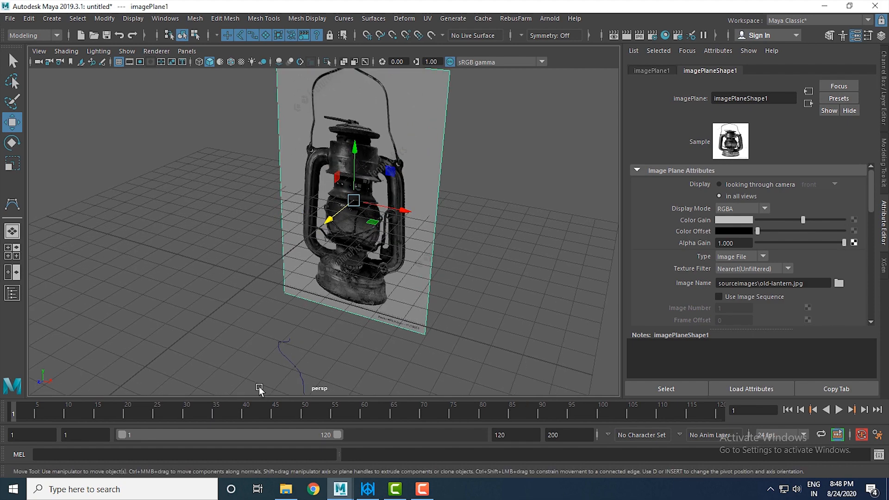
# Select the profile curve, maximize the front view and display the curve's control vertices along the lantern's base
pyautogui.moveTo(257, 385); pyautogui.dragTo(351, 373)
pyautogui.press('space')
pyautogui.press('space')
pyautogui.press('space')
pyautogui.scroll(5, 386, 324)
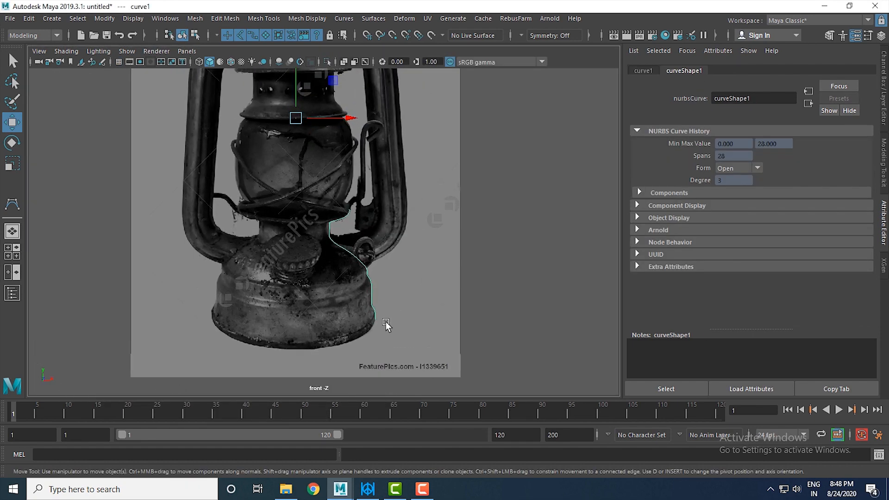
pyautogui.scroll(-1, 447, 303)
pyautogui.scroll(1, 422, 288)
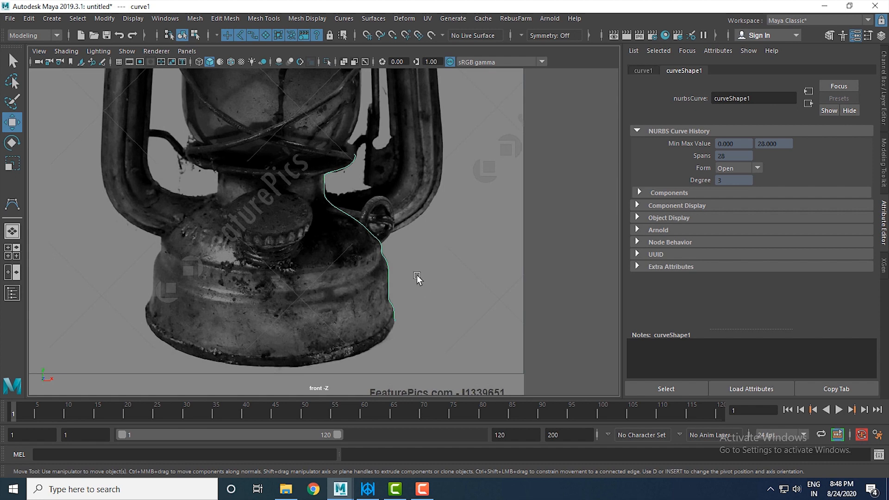
pyautogui.scroll(2, 365, 206)
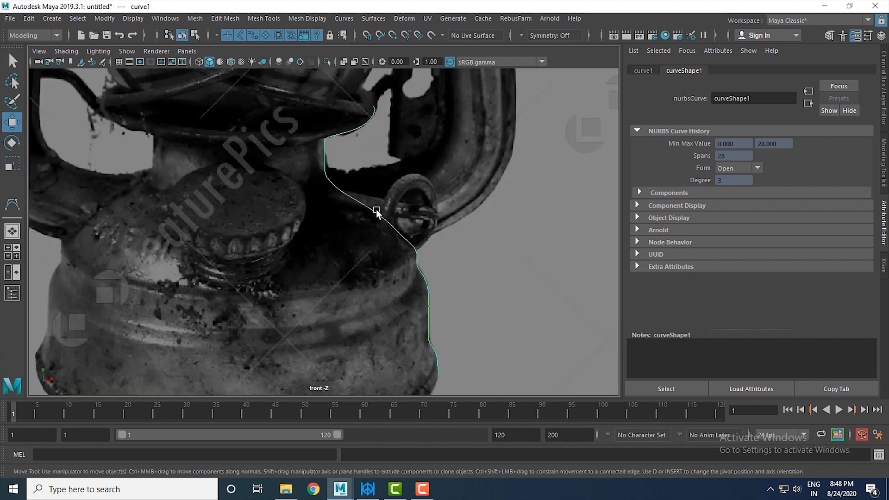
pyautogui.rightClick(376, 212)
pyautogui.moveTo(377, 211); pyautogui.dragTo(285, 217, button='right')
pyautogui.scroll(3, 439, 271)
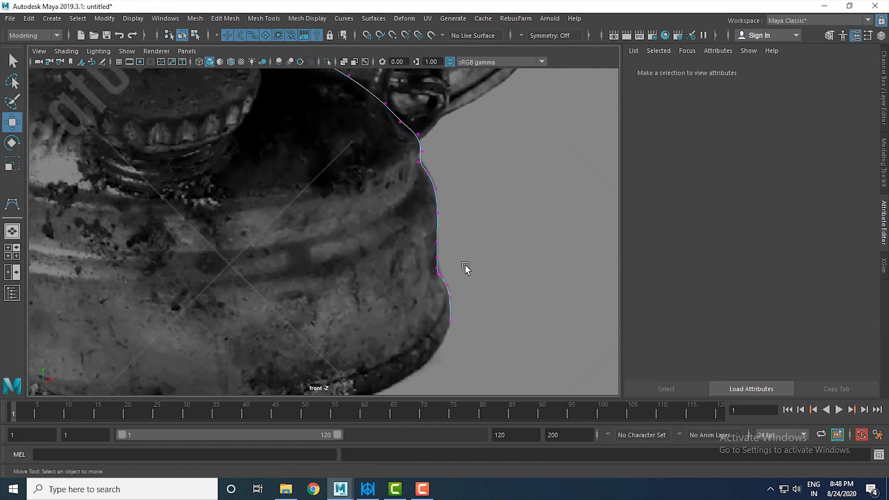
# Pick control vertices along the upper side of the base and nudge them to follow the outline below the shoulder
pyautogui.scroll(3, 466, 268)
pyautogui.click(434, 262)
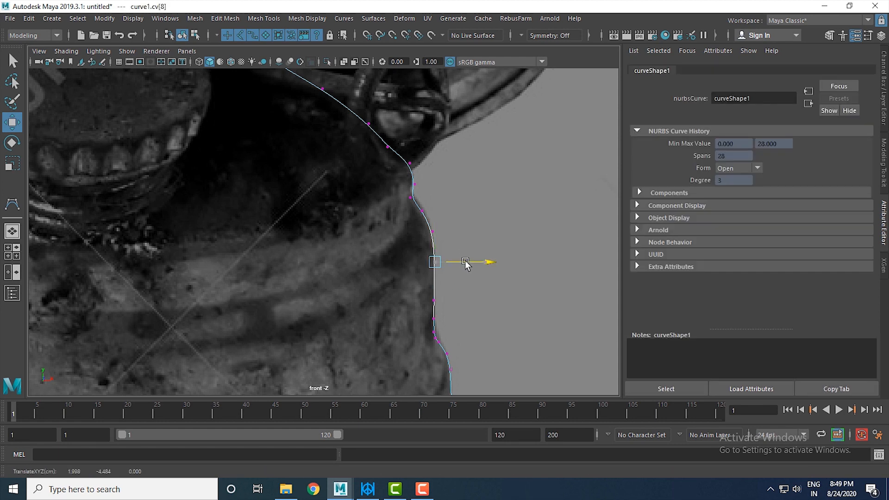
pyautogui.click(425, 211)
pyautogui.click(411, 197)
pyautogui.scroll(3, 415, 285)
pyautogui.scroll(-1, 414, 283)
# Reposition the control vertices along the sloping top of the base, near the handle ring, to smooth the slope
pyautogui.moveTo(401, 234); pyautogui.dragTo(419, 247)
pyautogui.moveTo(410, 239); pyautogui.dragTo(415, 240)
pyautogui.moveTo(373, 194); pyautogui.dragTo(401, 223)
pyautogui.moveTo(395, 216); pyautogui.dragTo(388, 212)
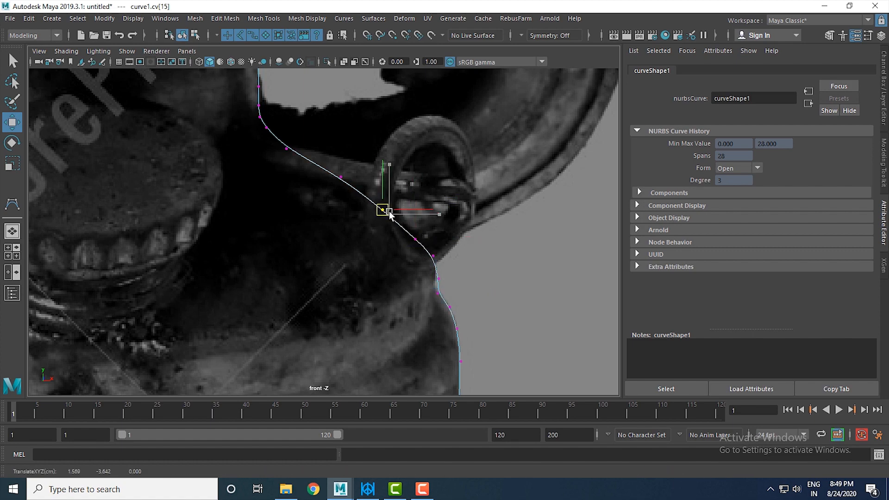
pyautogui.click(334, 176)
# Return the curve to object mode and examine its shape from several angles in the perspective view
pyautogui.moveTo(389, 217); pyautogui.dragTo(485, 170, button='right')
pyautogui.press('space')
pyautogui.press('space')
pyautogui.scroll(3, 378, 200)
pyautogui.keyDown('alt'); pyautogui.moveTo(378, 200); pyautogui.dragTo(416, 88, button='middle'); pyautogui.keyUp('alt')
pyautogui.keyDown('alt'); pyautogui.moveTo(383, 272); pyautogui.dragTo(357, 311); pyautogui.keyUp('alt')
pyautogui.keyDown('alt'); pyautogui.moveTo(355, 324); pyautogui.dragTo(342, 263, button='middle'); pyautogui.keyUp('alt')
pyautogui.scroll(3, 344, 268)
pyautogui.moveTo(330, 239); pyautogui.dragTo(268, 214, button='right')
pyautogui.keyDown('alt'); pyautogui.moveTo(341, 260); pyautogui.dragTo(364, 245); pyautogui.keyUp('alt')
pyautogui.moveTo(343, 238); pyautogui.dragTo(364, 229, button='right')
pyautogui.keyDown('alt'); pyautogui.moveTo(416, 255); pyautogui.dragTo(439, 262); pyautogui.keyUp('alt')
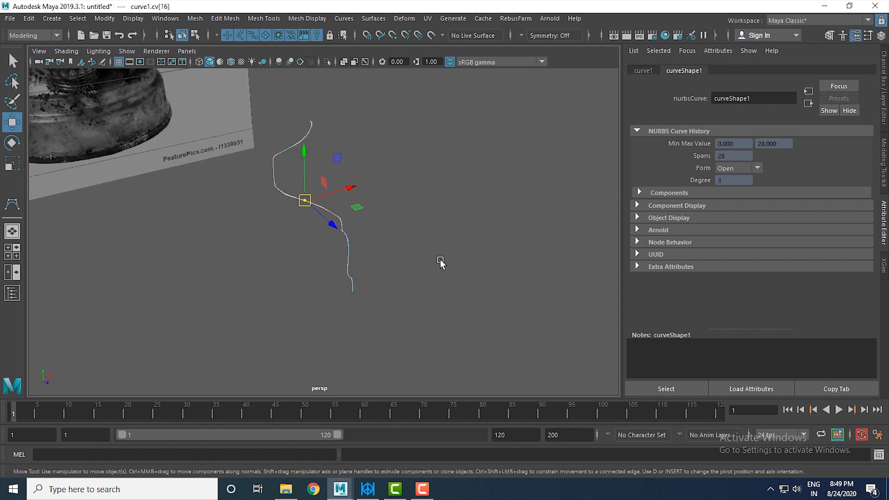
# Select the whole curve and review its spans, form and degree in its shape attributes
pyautogui.click(439, 262)
pyautogui.click(346, 232)
pyautogui.keyDown('alt'); pyautogui.moveTo(351, 222); pyautogui.dragTo(407, 236); pyautogui.keyUp('alt')
pyautogui.click(884, 169)
pyautogui.click(883, 221)
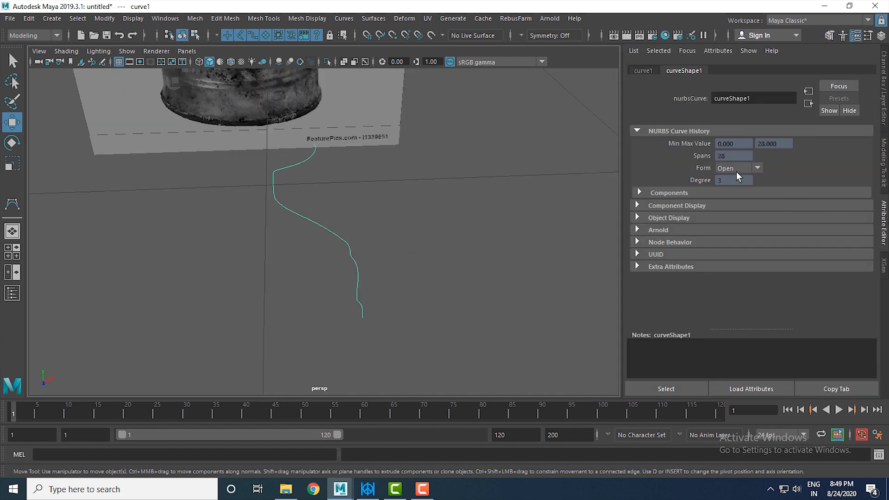
pyautogui.keyDown('alt'); pyautogui.moveTo(385, 222); pyautogui.dragTo(740, 190); pyautogui.keyUp('alt')
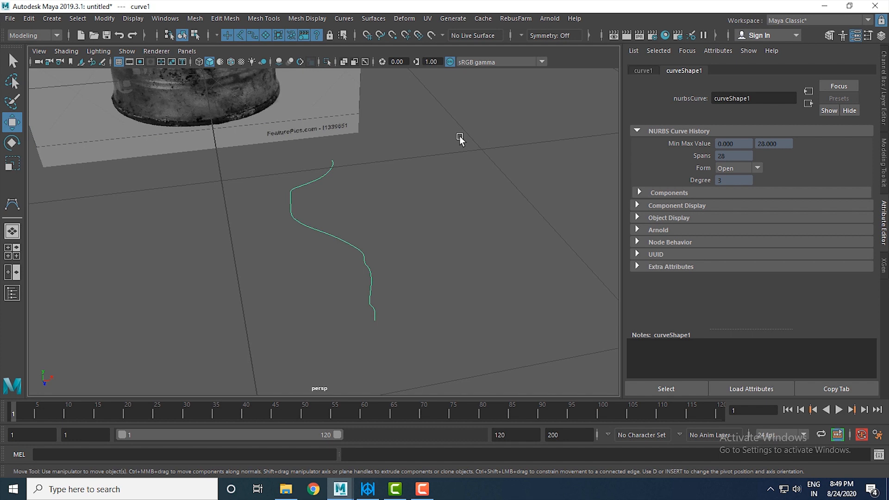
# Rebuild the profile curve as a uniform cubic curve with 22 spans, keeping its ends
pyautogui.click(410, 208)
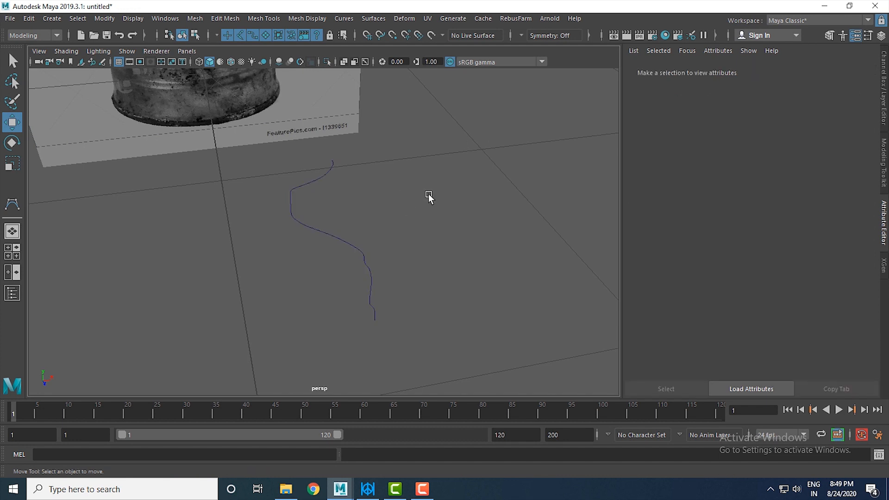
pyautogui.moveTo(265, 317); pyautogui.dragTo(266, 319)
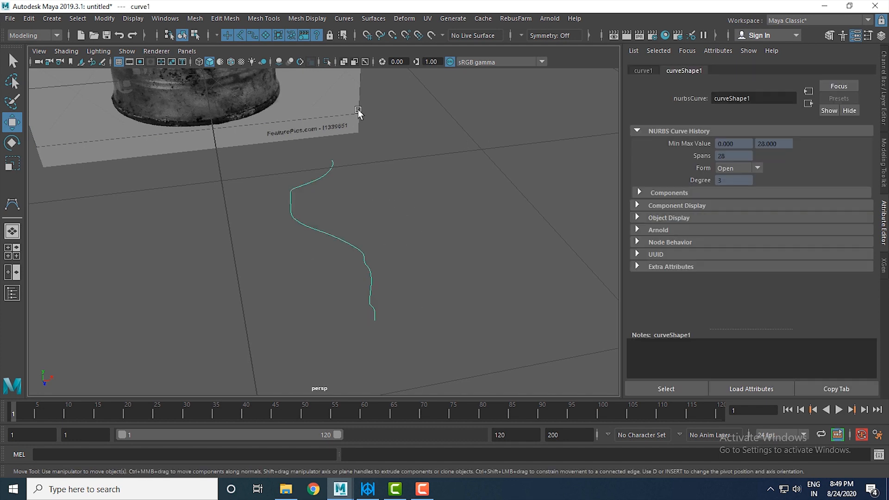
pyautogui.click(343, 18)
pyautogui.click(454, 362)
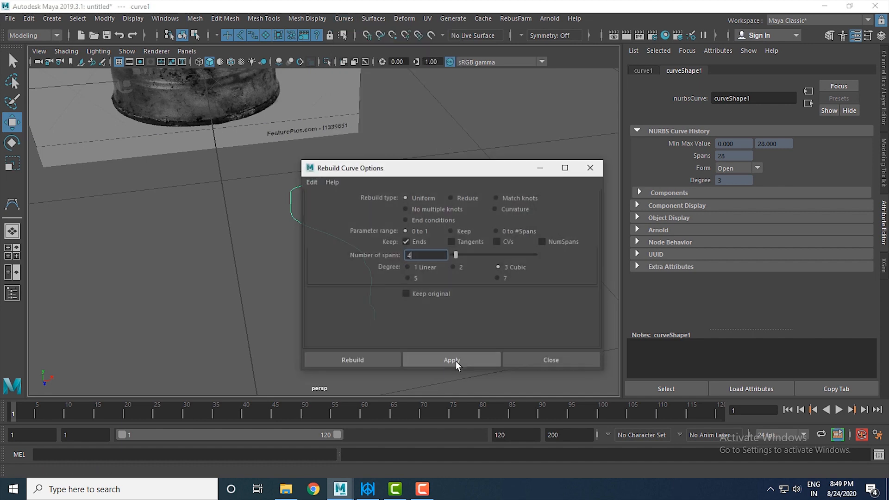
pyautogui.moveTo(442, 176); pyautogui.dragTo(588, 157)
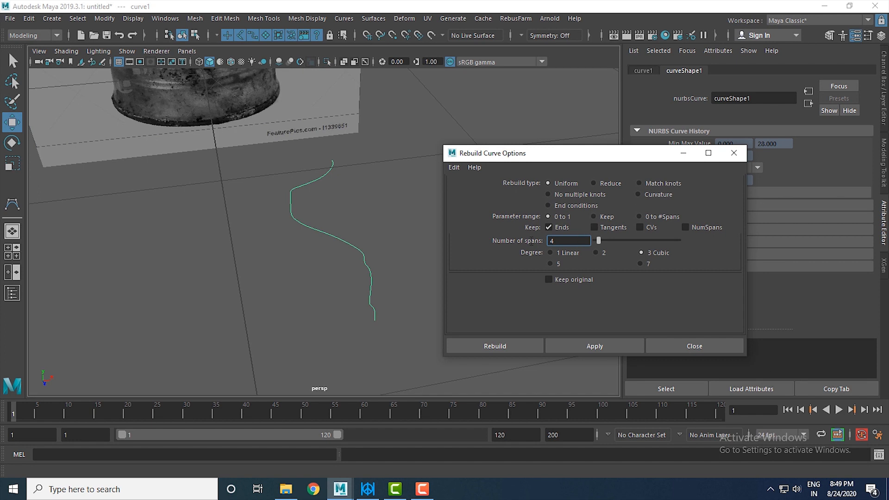
pyautogui.write('22')
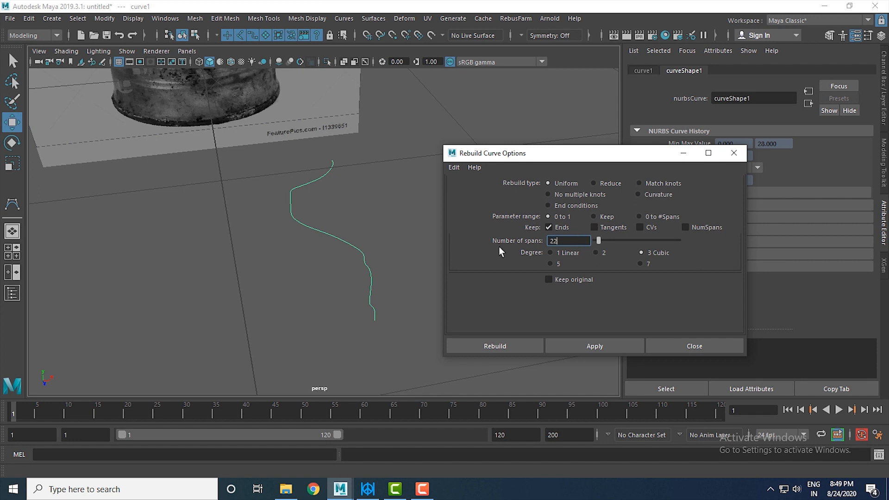
pyautogui.click(509, 346)
pyautogui.scroll(2, 382, 280)
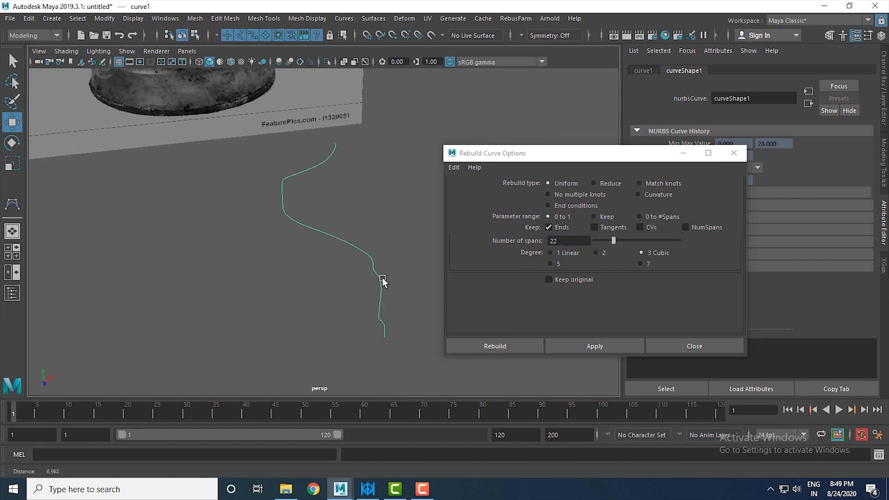
pyautogui.click(517, 347)
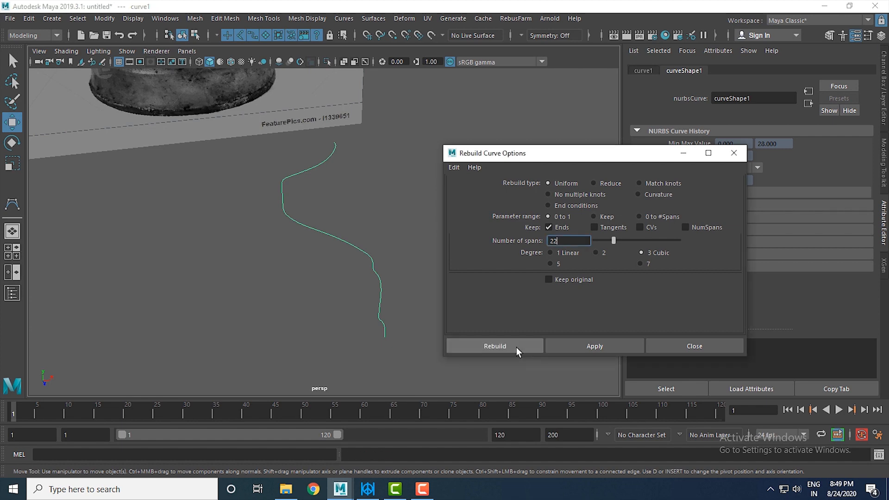
# Display the rebuilt curve's control vertices and inspect their spacing in the perspective view
pyautogui.keyDown('alt'); pyautogui.moveTo(484, 308); pyautogui.dragTo(430, 282); pyautogui.keyUp('alt')
pyautogui.moveTo(326, 215); pyautogui.dragTo(283, 213, button='right')
pyautogui.keyDown('alt'); pyautogui.moveTo(412, 317); pyautogui.dragTo(417, 301, button='middle'); pyautogui.keyUp('alt')
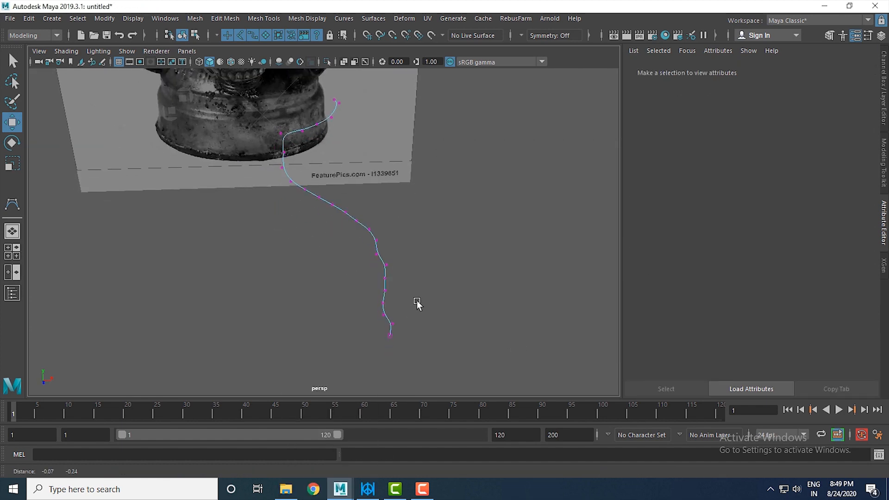
pyautogui.keyDown('alt'); pyautogui.moveTo(417, 301); pyautogui.dragTo(355, 343); pyautogui.keyUp('alt')
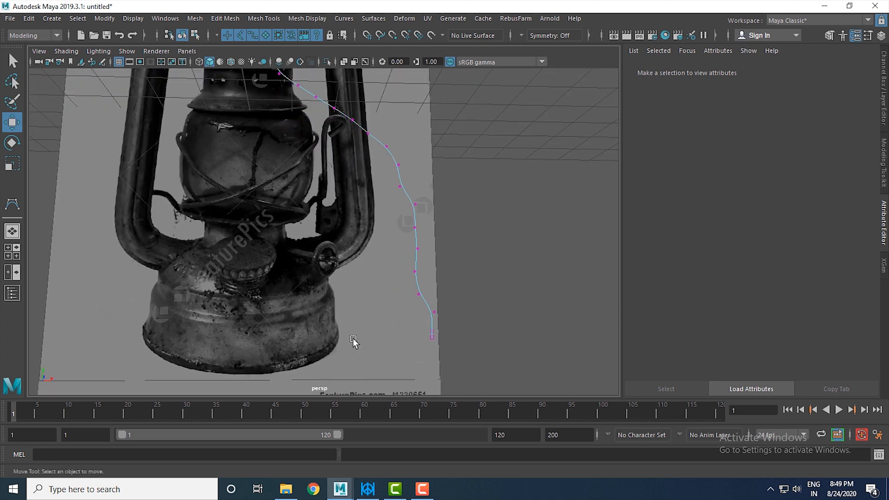
# In the front view, scale the four control vertices on the base's upright side horizontally into one vertical line
pyautogui.press('space')
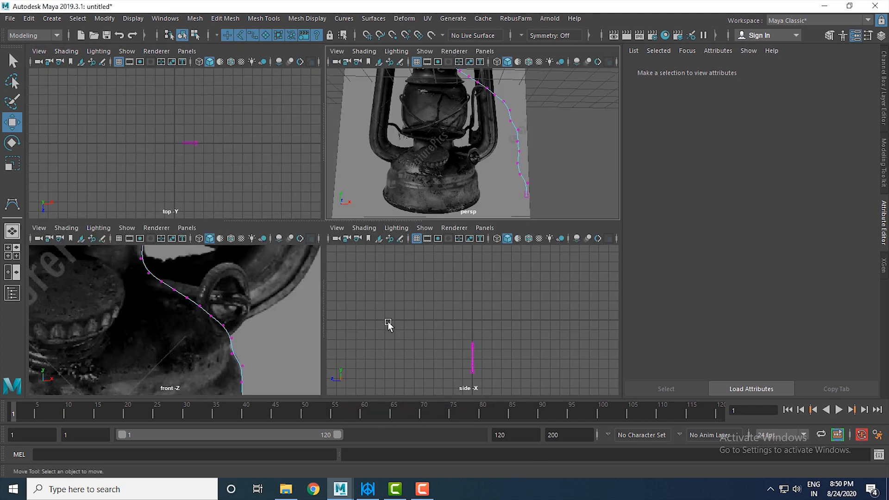
pyautogui.press('space')
pyautogui.scroll(6, 327, 215)
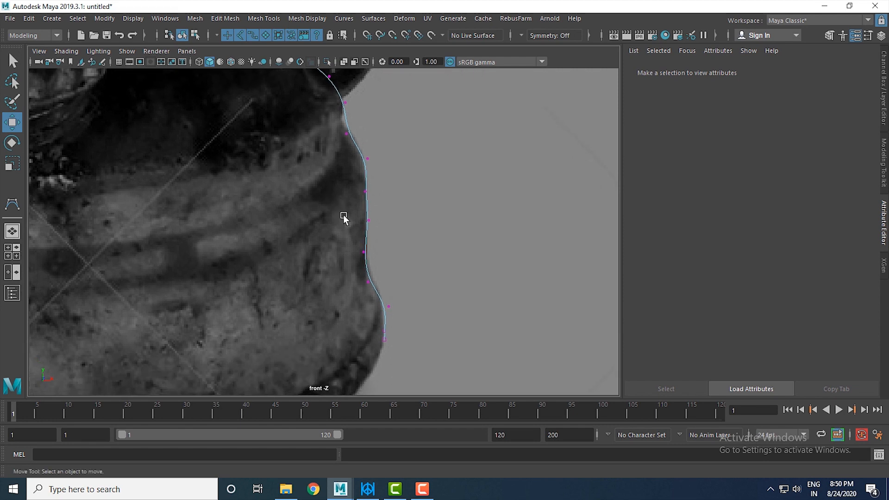
pyautogui.scroll(-3, 370, 259)
pyautogui.scroll(4, 371, 248)
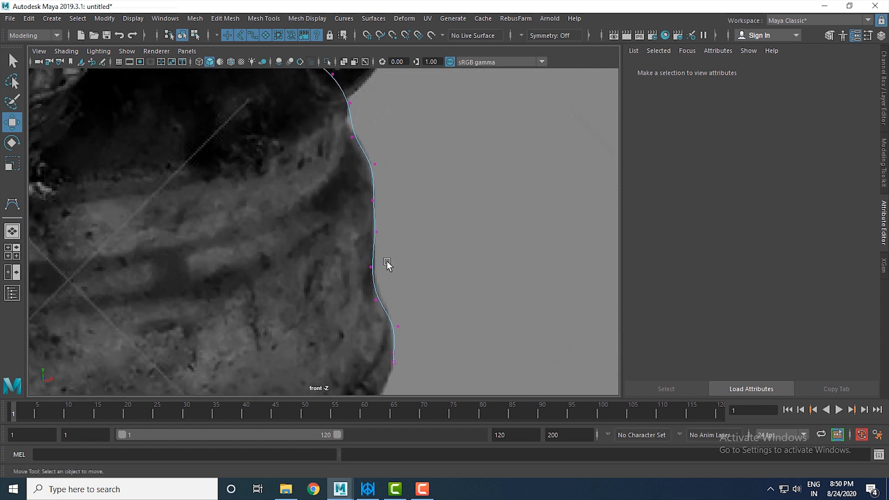
pyautogui.moveTo(367, 169); pyautogui.dragTo(399, 307)
pyautogui.press('r')
pyautogui.moveTo(426, 231); pyautogui.dragTo(415, 230)
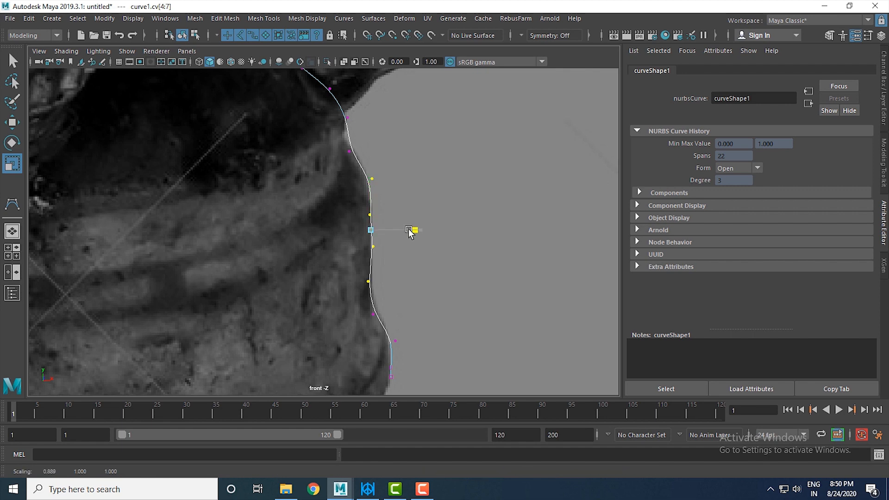
pyautogui.moveTo(223, 236); pyautogui.dragTo(223, 236)
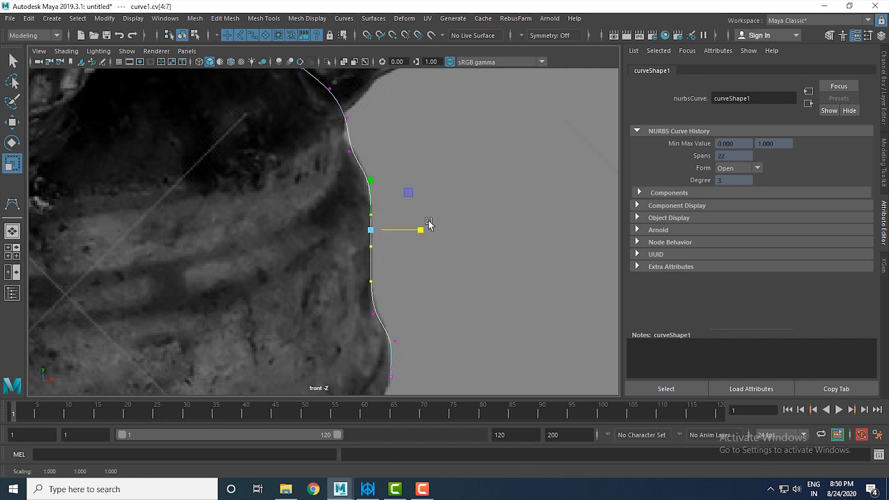
# Lower the four aligned control vertices slightly and adjust the height of the vertex just below them
pyautogui.press('w')
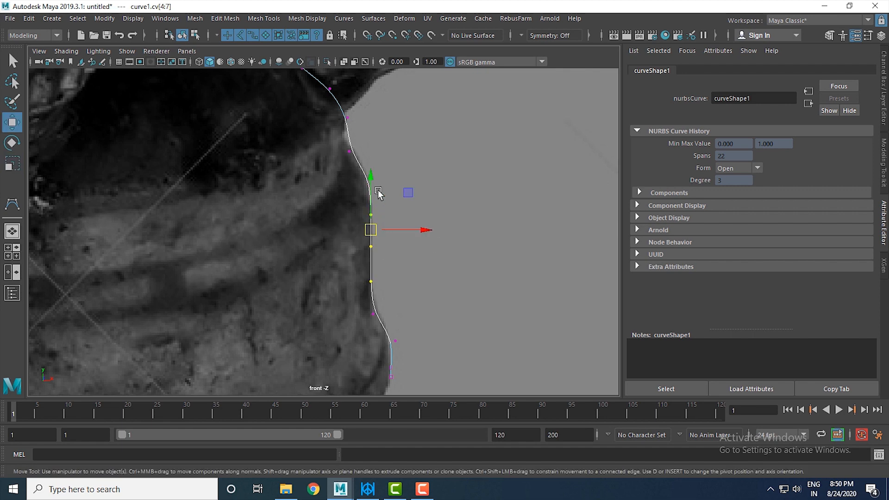
pyautogui.moveTo(375, 179); pyautogui.dragTo(375, 190)
pyautogui.moveTo(358, 285); pyautogui.dragTo(385, 298)
pyautogui.moveTo(344, 312); pyautogui.dragTo(373, 296)
pyautogui.keyDown('alt'); pyautogui.moveTo(338, 157); pyautogui.dragTo(347, 212, button='middle'); pyautogui.keyUp('alt')
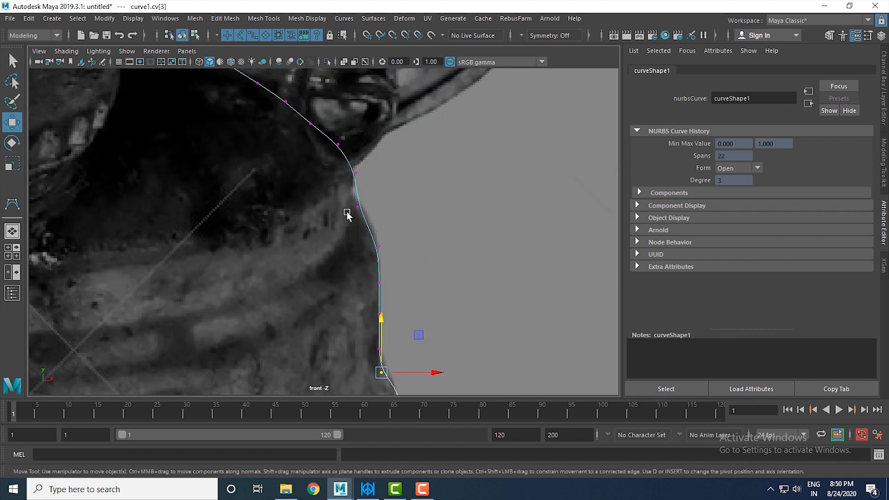
# Move the control vertices around the base's shoulder and lower slope so the curve follows the lantern's outline
pyautogui.moveTo(364, 215); pyautogui.dragTo(369, 216)
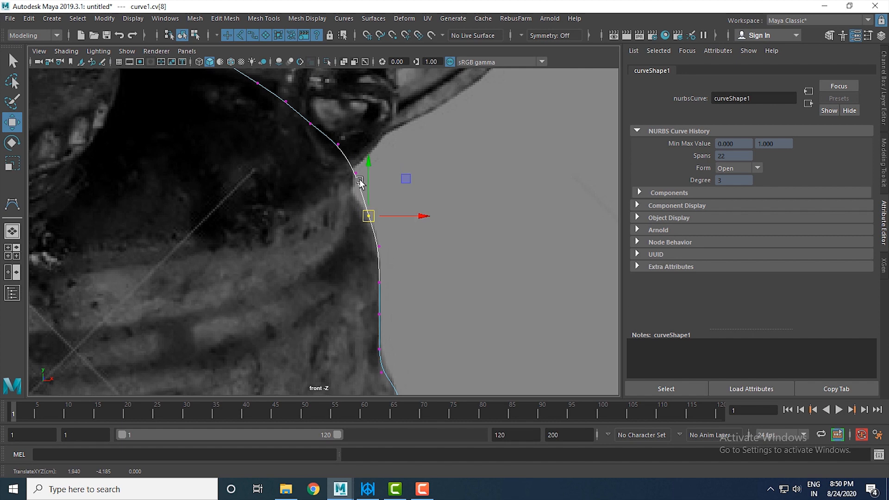
pyautogui.click(357, 175)
pyautogui.moveTo(356, 127); pyautogui.dragTo(348, 157)
pyautogui.click(339, 145)
pyautogui.keyDown('alt'); pyautogui.moveTo(348, 157); pyautogui.dragTo(373, 229, button='middle'); pyautogui.keyUp('alt')
pyautogui.click(335, 197)
pyautogui.moveTo(335, 197); pyautogui.dragTo(346, 206)
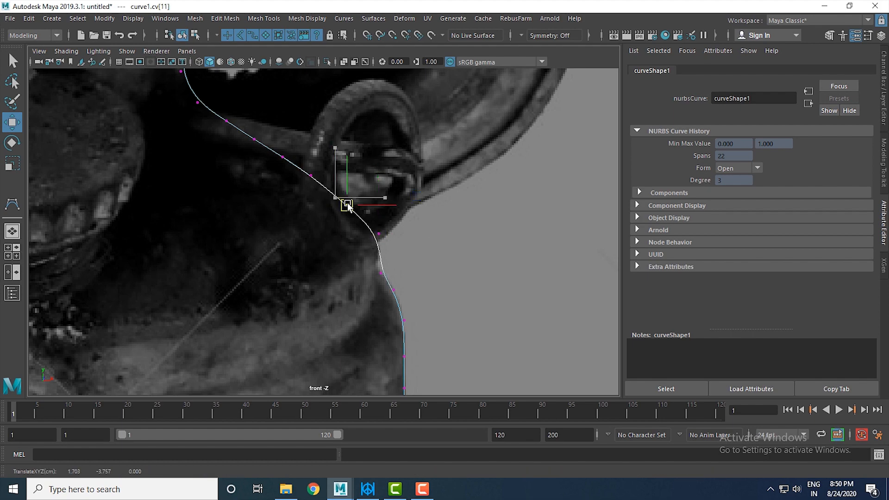
# Switch back to the perspective view and return the curve from control vertex editing to object mode
pyautogui.scroll(-4, 341, 205)
pyautogui.press('space')
pyautogui.press('space')
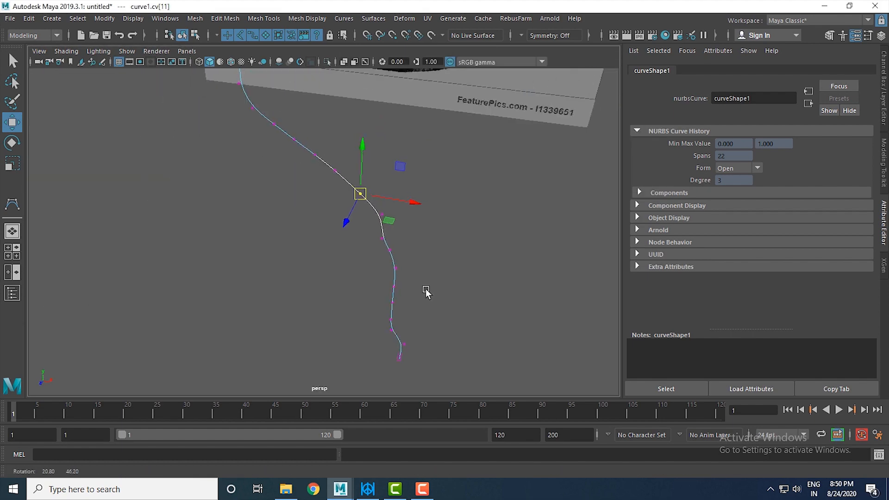
pyautogui.moveTo(390, 265); pyautogui.dragTo(477, 189, button='right')
pyautogui.scroll(-5, 407, 278)
pyautogui.keyDown('alt'); pyautogui.moveTo(375, 270); pyautogui.dragTo(360, 240); pyautogui.keyUp('alt')
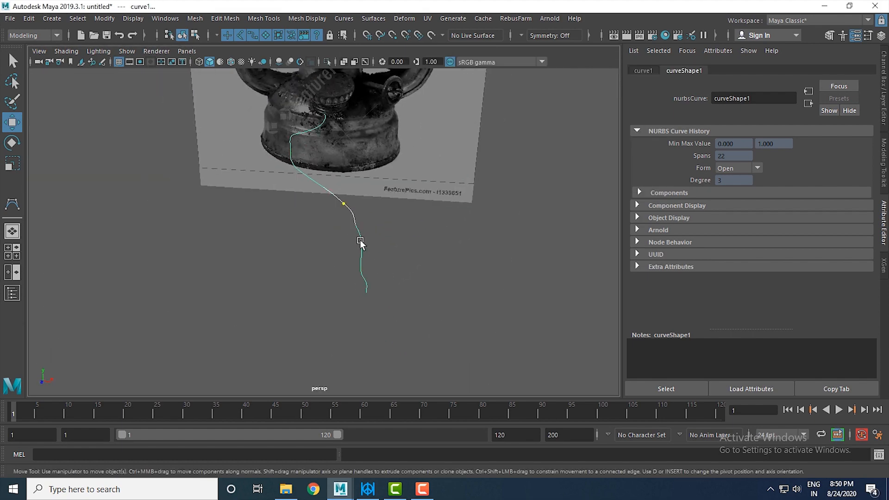
# Reselect the whole profile curve and center its pivot
pyautogui.keyDown('alt'); pyautogui.moveTo(442, 258); pyautogui.dragTo(270, 137); pyautogui.keyUp('alt')
pyautogui.click(398, 290)
pyautogui.click(365, 269)
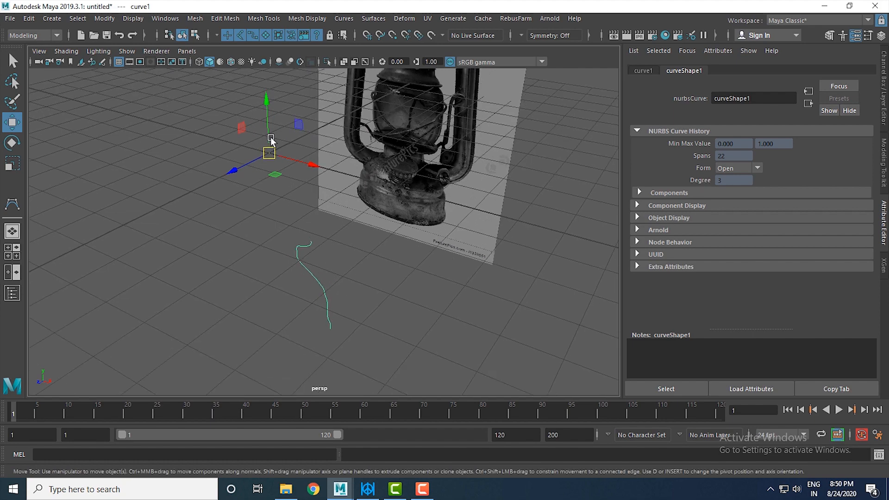
pyautogui.click(100, 18)
pyautogui.click(128, 99)
pyautogui.moveTo(315, 300)
pyautogui.keyDown('alt'); pyautogui.mouseDown()
pyautogui.moveTo(353, 303)
pyautogui.moveTo(337, 296)
pyautogui.moveTo(320, 312)
pyautogui.moveTo(319, 297)
pyautogui.mouseUp(); pyautogui.keyUp('alt')
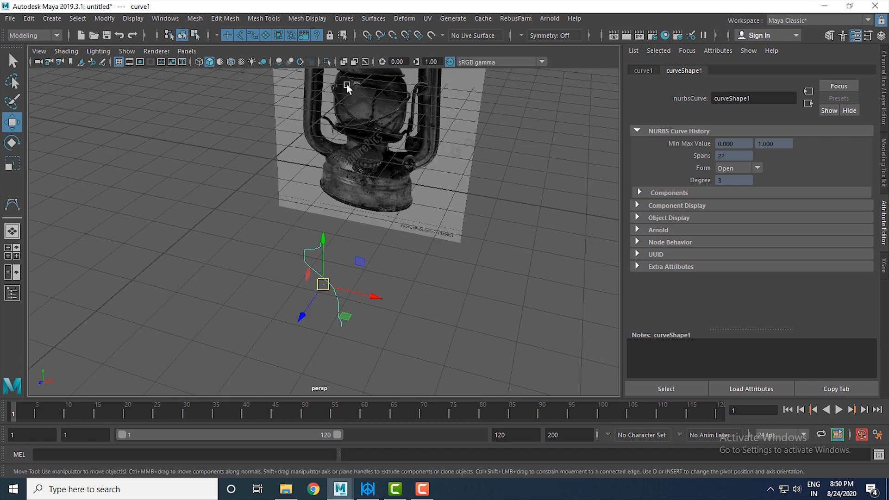
pyautogui.click(347, 18)
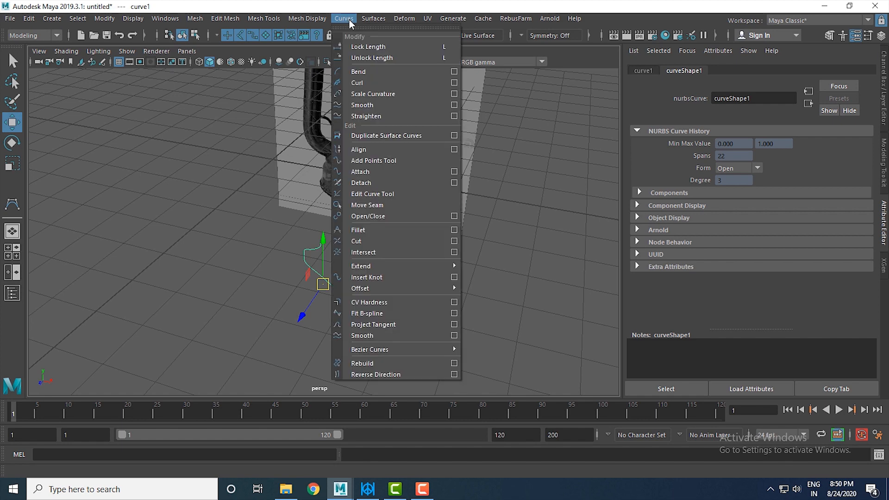
pyautogui.click(380, 18)
pyautogui.click(340, 21)
pyautogui.keyDown('alt'); pyautogui.moveTo(219, 277); pyautogui.dragTo(319, 222); pyautogui.keyUp('alt')
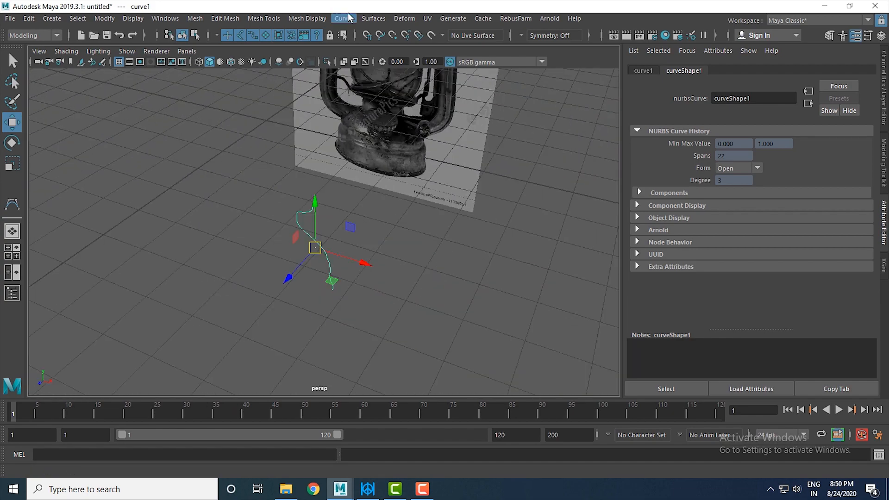
pyautogui.click(345, 20)
pyautogui.keyDown('alt'); pyautogui.moveTo(285, 255); pyautogui.dragTo(356, 283); pyautogui.keyUp('alt')
pyautogui.keyDown('alt'); pyautogui.moveTo(356, 280); pyautogui.dragTo(379, 309, button='right'); pyautogui.keyUp('alt')
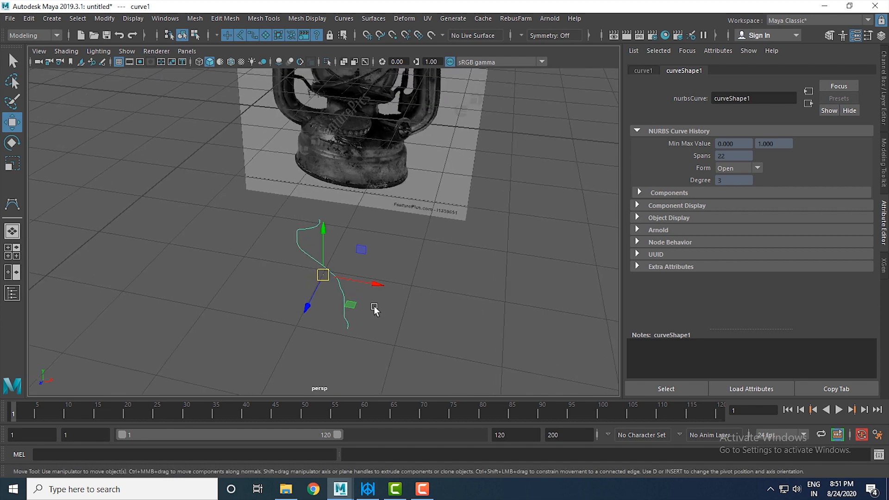
pyautogui.keyDown('alt'); pyautogui.moveTo(374, 310); pyautogui.dragTo(388, 303); pyautogui.keyUp('alt')
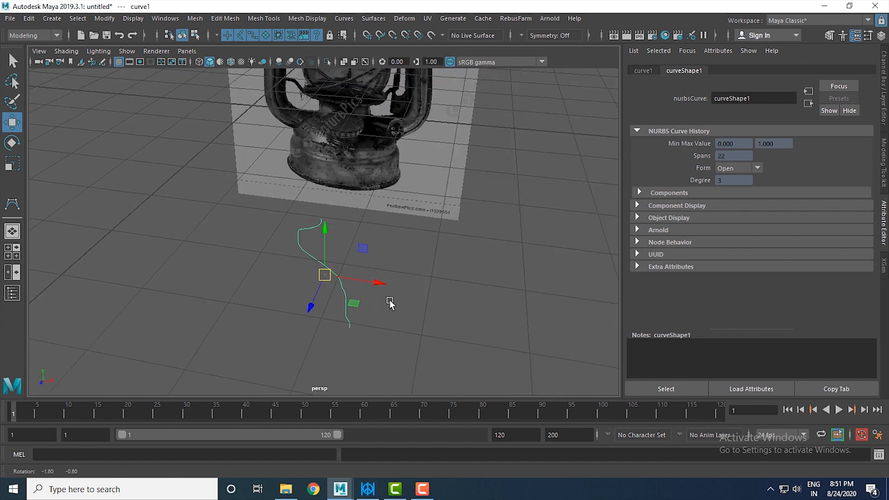
pyautogui.click(373, 19)
pyautogui.keyDown('alt'); pyautogui.moveTo(335, 264); pyautogui.dragTo(337, 261); pyautogui.keyUp('alt')
pyautogui.click(374, 21)
pyautogui.keyDown('alt'); pyautogui.moveTo(276, 231); pyautogui.dragTo(283, 235); pyautogui.keyUp('alt')
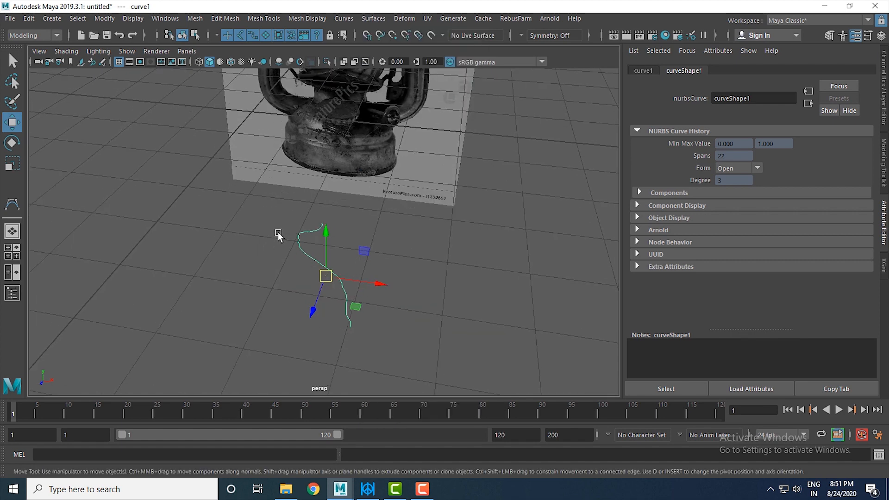
pyautogui.keyDown('alt'); pyautogui.moveTo(407, 300); pyautogui.dragTo(395, 223); pyautogui.keyUp('alt')
pyautogui.click(374, 19)
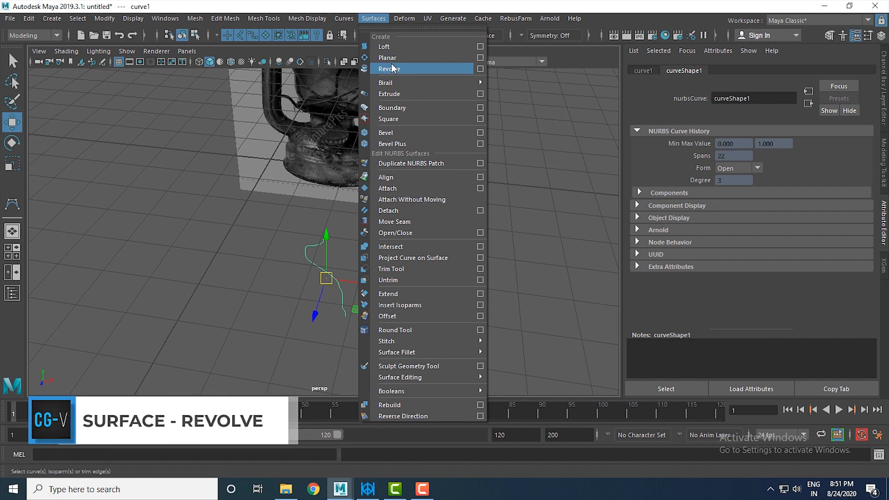
pyautogui.click(296, 188)
pyautogui.keyDown('alt'); pyautogui.moveTo(296, 189); pyautogui.dragTo(300, 184); pyautogui.keyUp('alt')
pyautogui.click(376, 263)
pyautogui.click(335, 263)
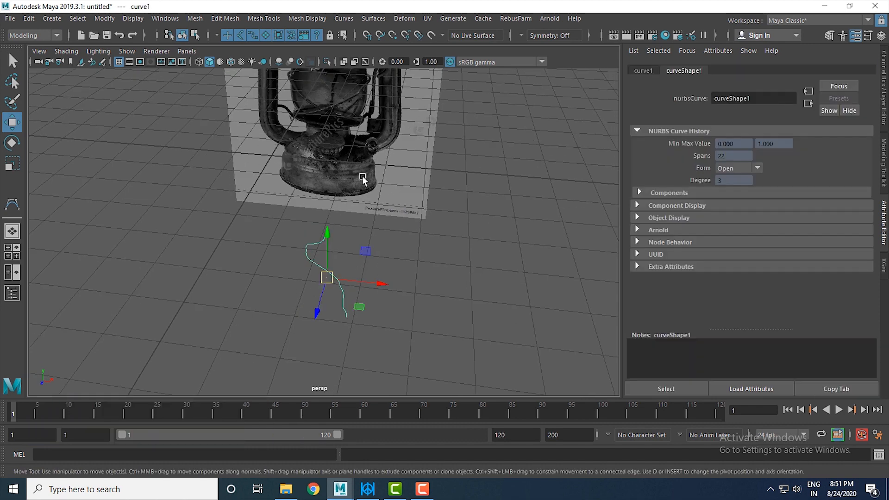
# Try to revolve the profile curve into a surface about its own centered pivot
pyautogui.click(373, 18)
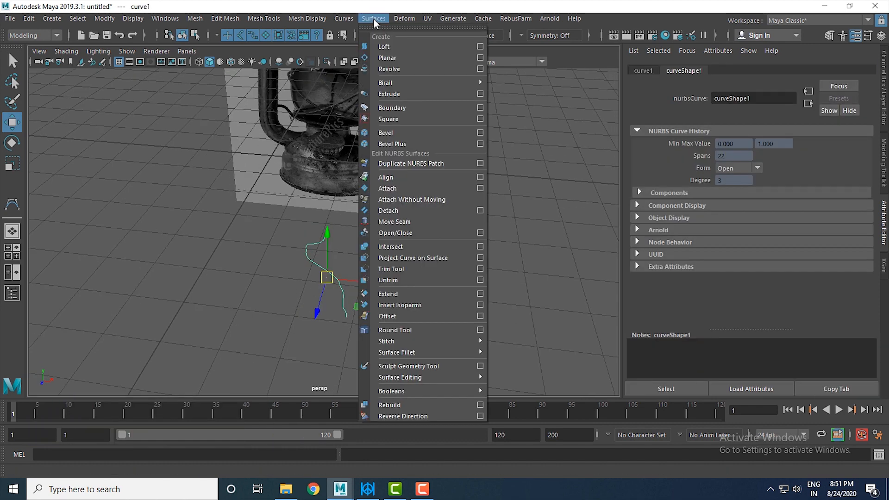
pyautogui.click(402, 69)
pyautogui.keyDown('alt'); pyautogui.moveTo(473, 343); pyautogui.dragTo(388, 248); pyautogui.keyUp('alt')
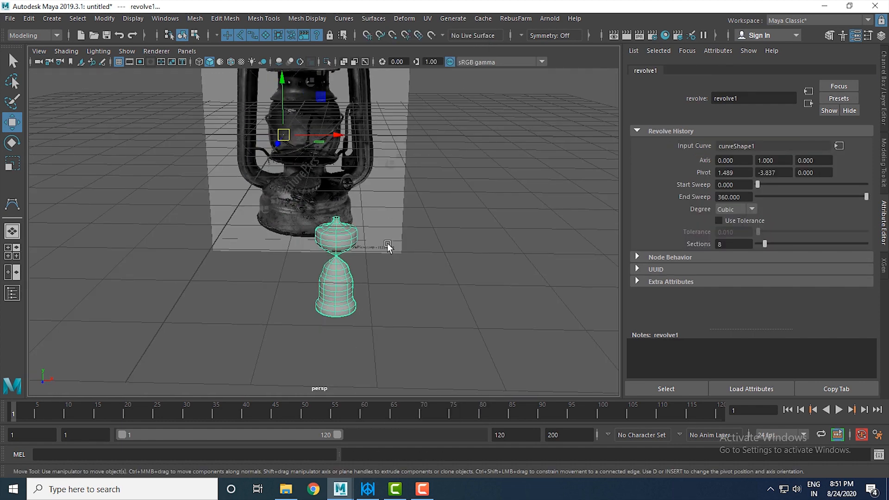
pyautogui.keyDown('alt'); pyautogui.moveTo(392, 229); pyautogui.dragTo(398, 268); pyautogui.keyUp('alt')
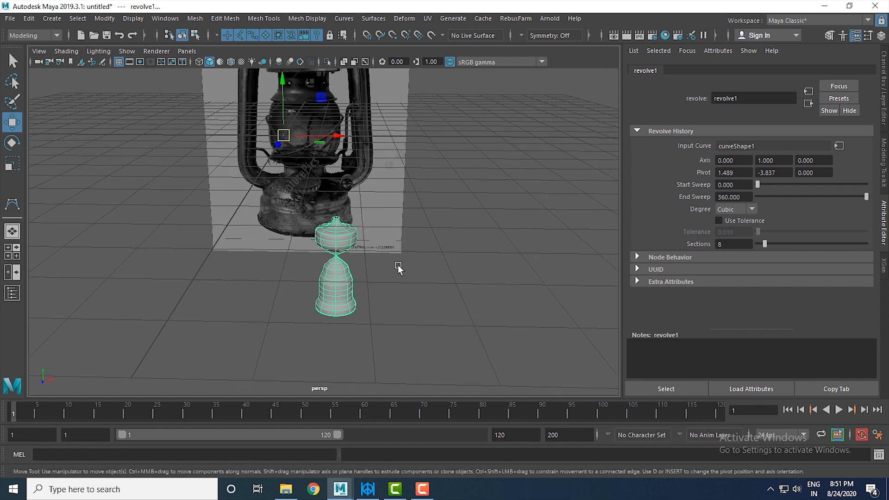
# Check the hourglass-shaped revolved surface against the lantern in the front view and delete it
pyautogui.press('space')
pyautogui.press('space')
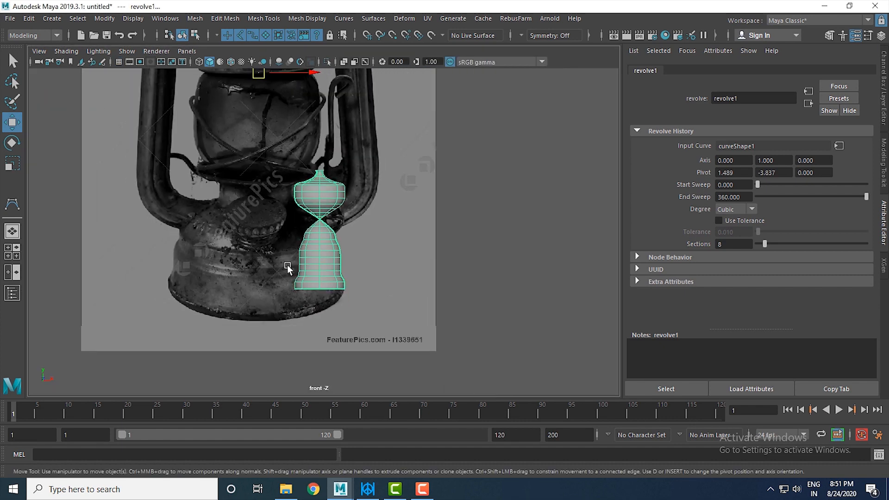
pyautogui.scroll(-3, 332, 284)
pyautogui.scroll(-2, 331, 285)
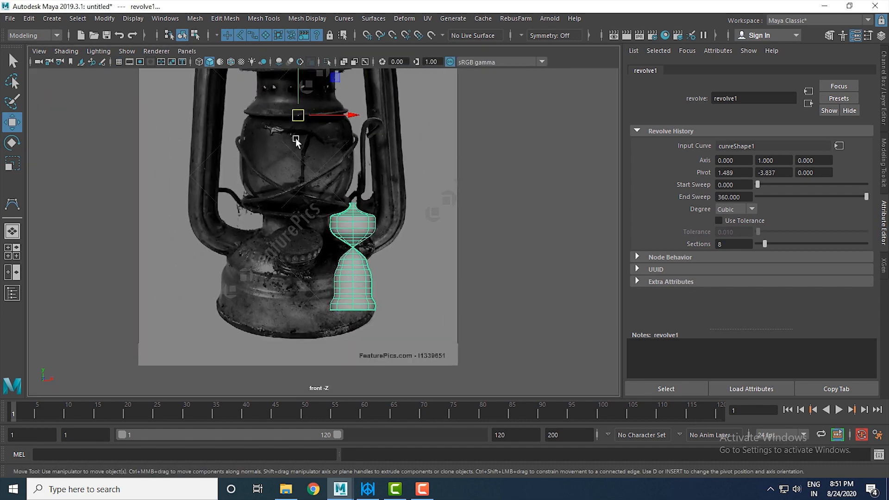
pyautogui.scroll(1, 349, 278)
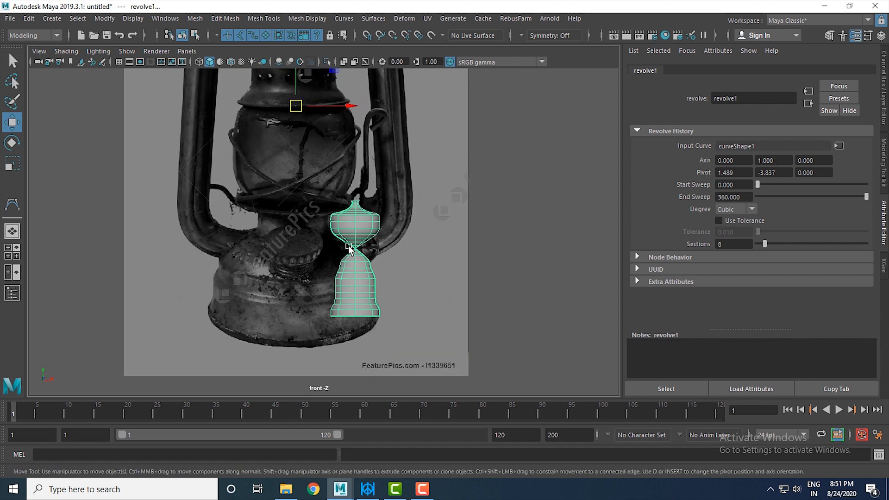
pyautogui.press('Delete')
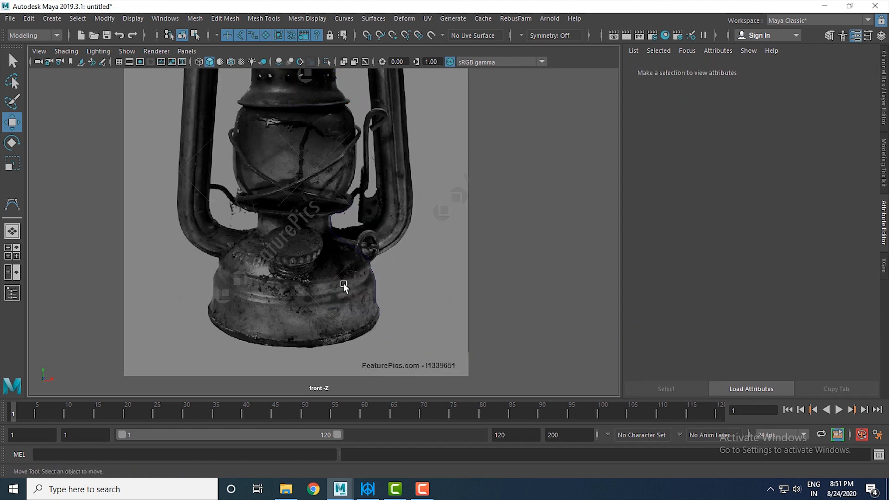
# Select the profile curve, show the grid and move the curve's pivot horizontally onto the lantern's vertical centerline
pyautogui.click(359, 257)
pyautogui.scroll(1, 418, 272)
pyautogui.press('d')
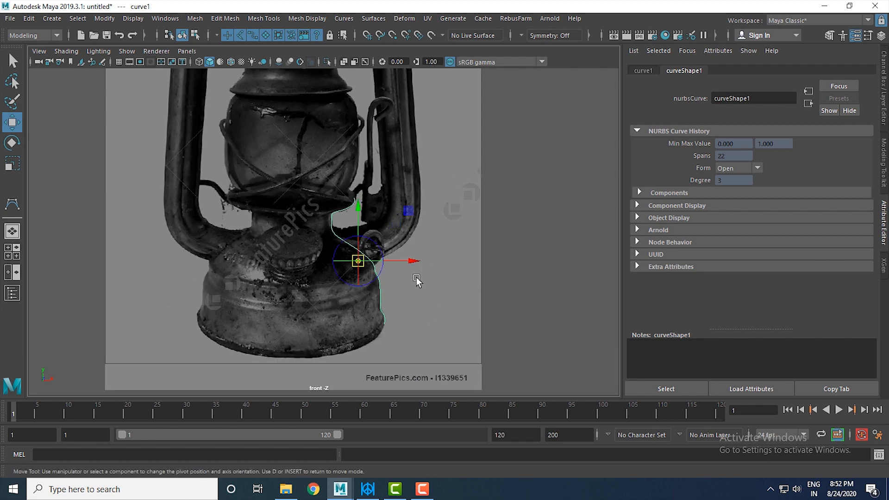
pyautogui.click(119, 62)
pyautogui.scroll(-3, 384, 287)
pyautogui.moveTo(384, 251); pyautogui.dragTo(341, 250)
pyautogui.scroll(10, 466, 363)
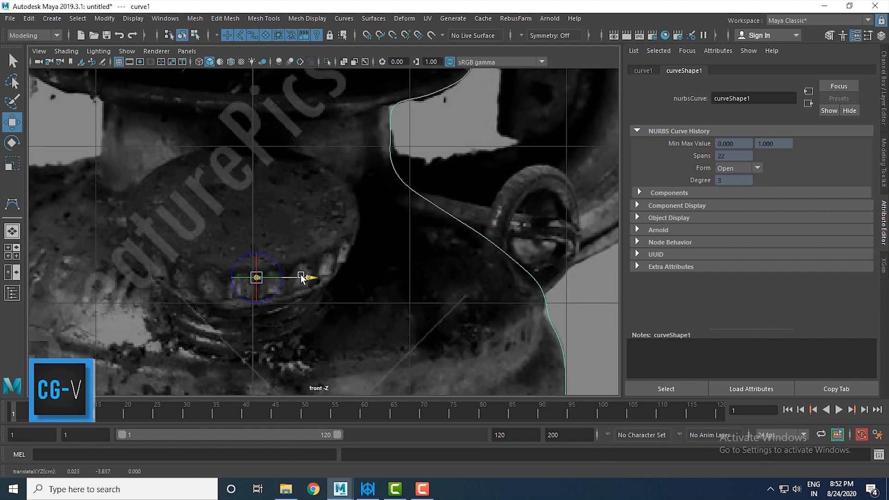
pyautogui.scroll(-6, 319, 277)
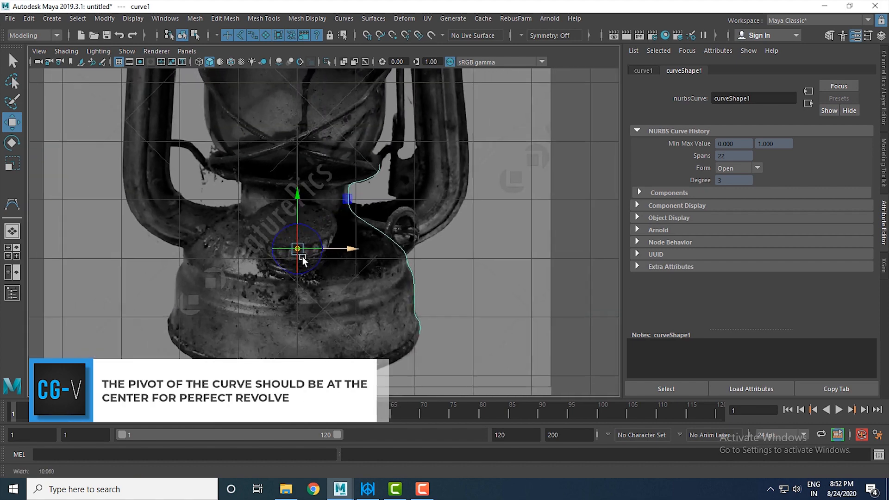
pyautogui.scroll(-2, 303, 258)
pyautogui.press('d')
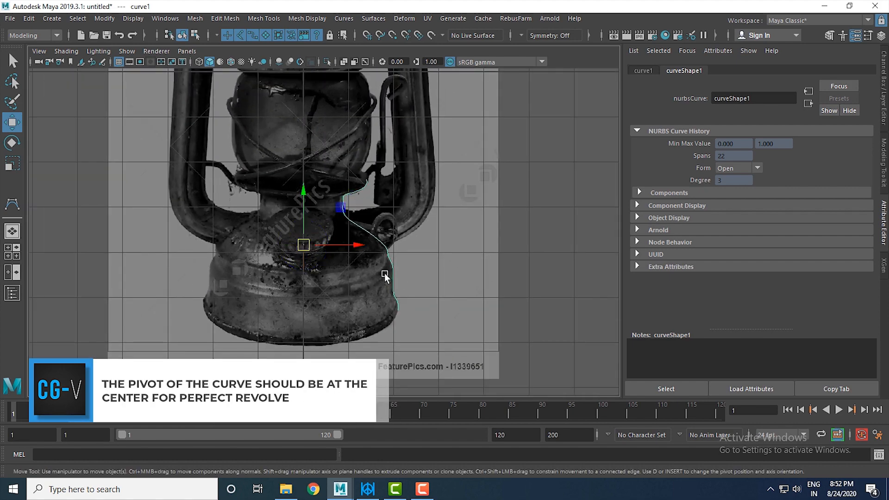
# Revolve the profile curve about its moved pivot in the perspective view to form the lantern's base
pyautogui.press('space')
pyautogui.press('space')
pyautogui.keyDown('alt'); pyautogui.moveTo(435, 228); pyautogui.dragTo(386, 256); pyautogui.keyUp('alt')
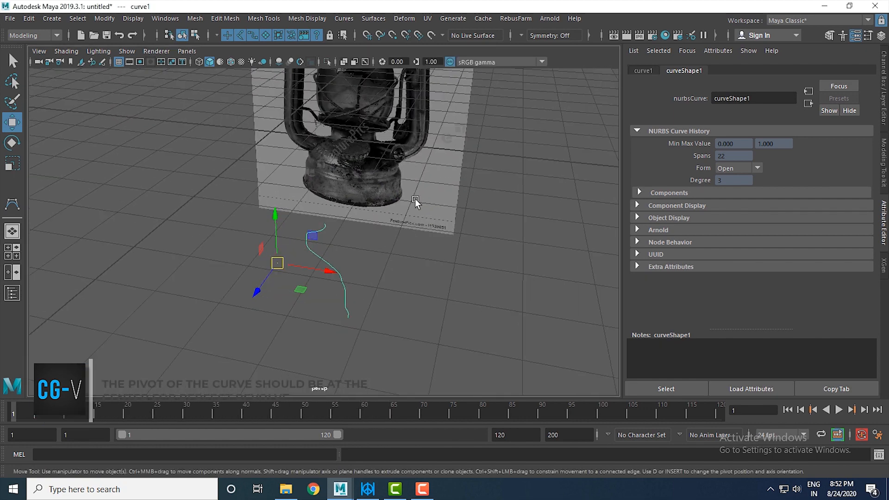
pyautogui.click(372, 18)
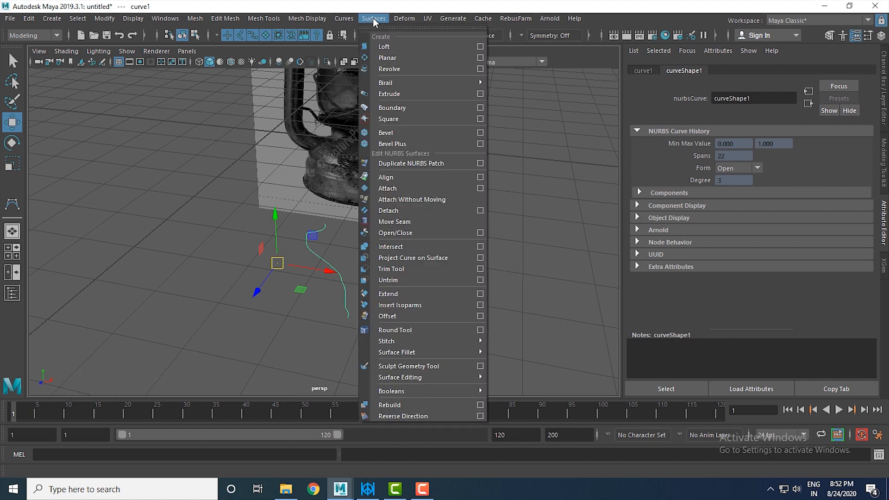
pyautogui.click(401, 68)
pyautogui.keyDown('alt'); pyautogui.moveTo(376, 293); pyautogui.dragTo(410, 331); pyautogui.keyUp('alt')
pyautogui.click(392, 318)
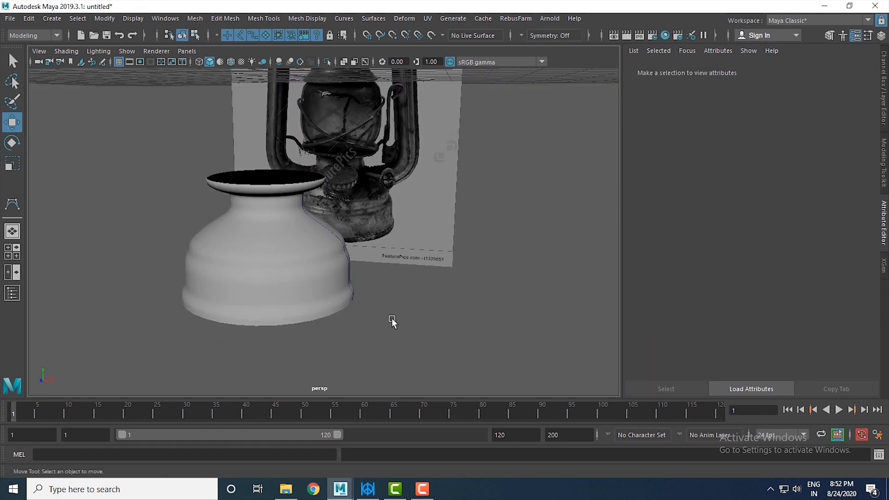
# Compare the revolved base surface with the lantern's outline in the front view
pyautogui.click(313, 274)
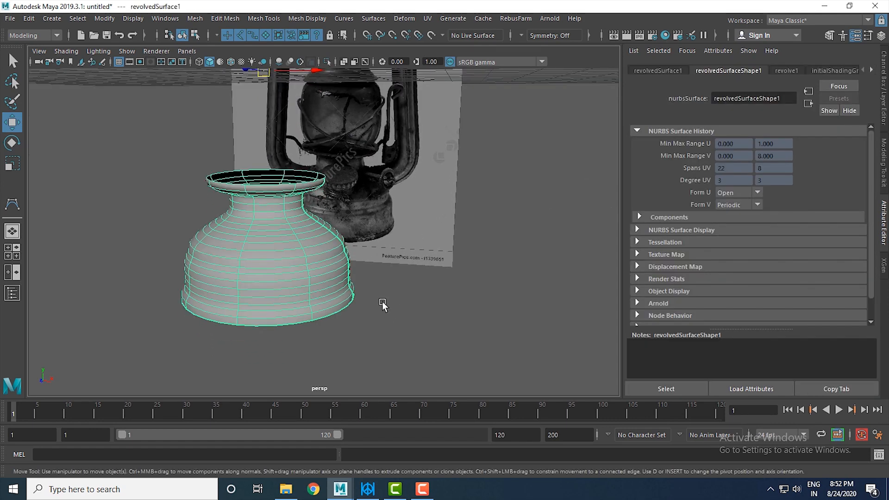
pyautogui.press('f')
pyautogui.press('space')
pyautogui.press('space')
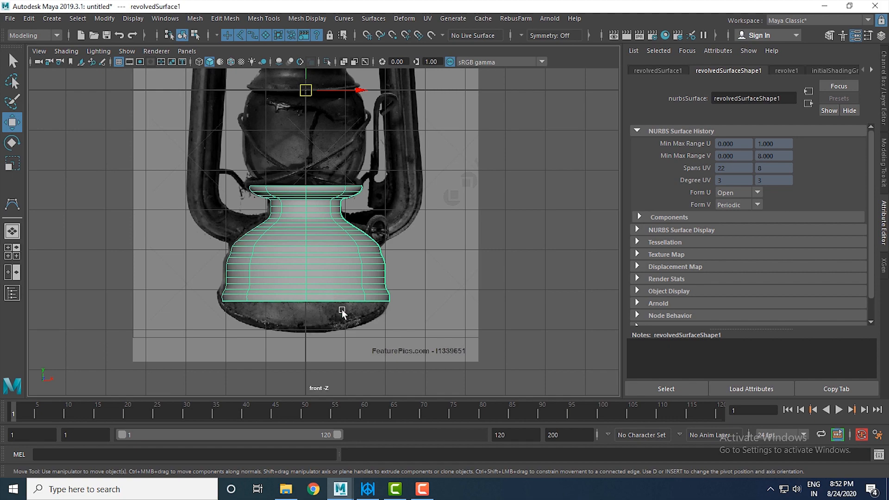
pyautogui.scroll(8, 332, 298)
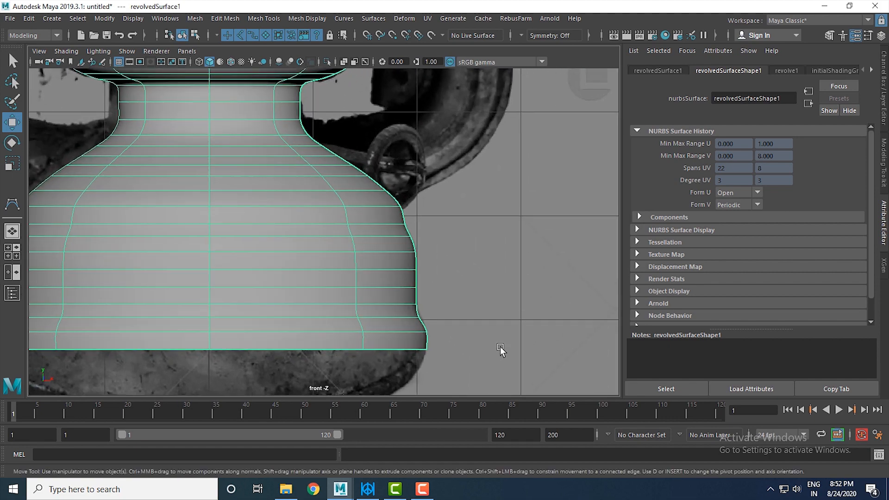
pyautogui.scroll(-2, 468, 326)
pyautogui.scroll(3, 477, 357)
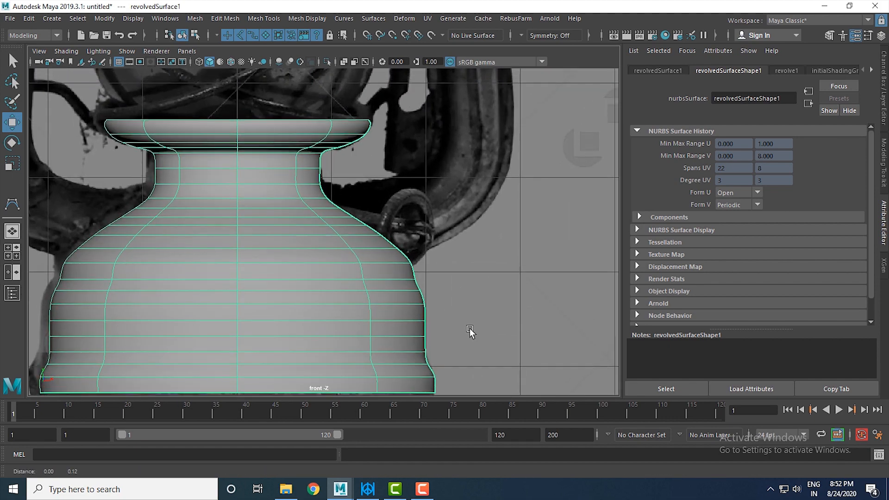
# Select the profile curve beside the revolved surface and switch it to control vertex editing, undoing the trial change
pyautogui.moveTo(509, 225); pyautogui.dragTo(365, 291)
pyautogui.click(415, 276)
pyautogui.rightClick(509, 207)
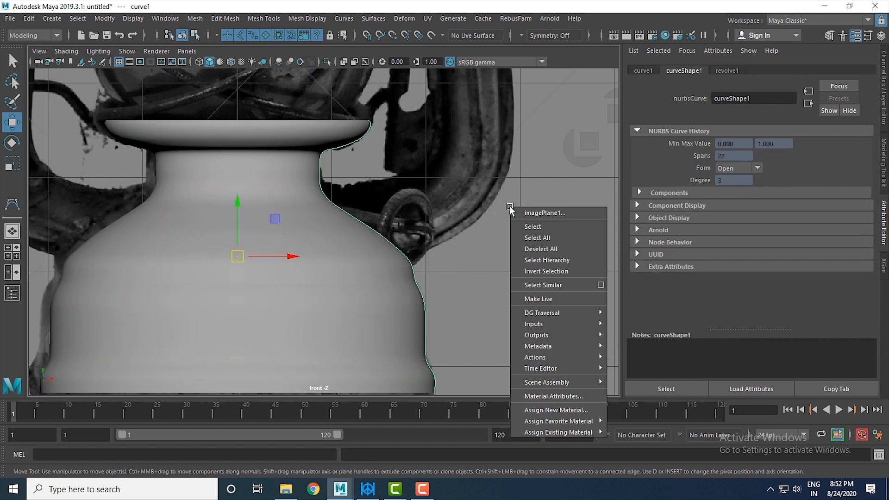
pyautogui.press('space')
pyautogui.press('space')
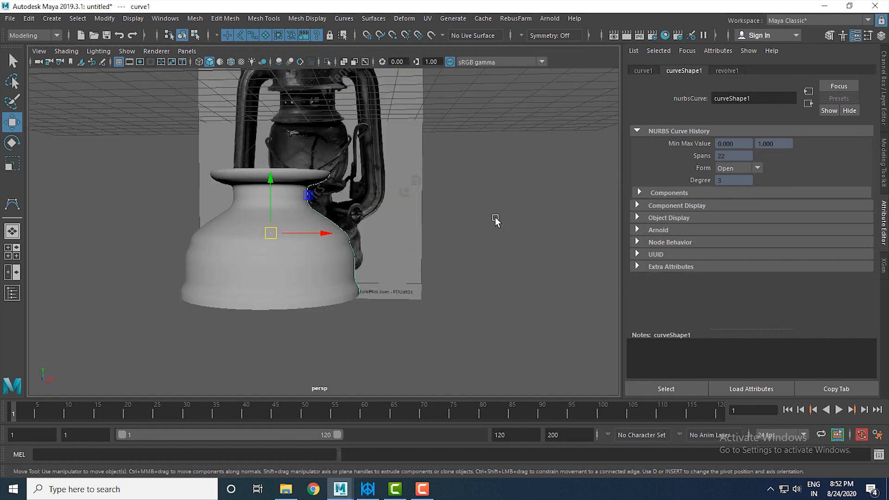
pyautogui.keyDown('alt'); pyautogui.moveTo(495, 218); pyautogui.dragTo(496, 246); pyautogui.keyUp('alt')
pyautogui.moveTo(499, 216); pyautogui.dragTo(452, 216, button='right')
pyautogui.scroll(3, 403, 296)
pyautogui.keyDown('alt'); pyautogui.moveTo(403, 296); pyautogui.dragTo(355, 221); pyautogui.keyUp('alt')
pyautogui.scroll(3, 346, 220)
pyautogui.hotkey('ctrl', 'z')
pyautogui.scroll(1, 401, 296)
pyautogui.keyDown('alt'); pyautogui.moveTo(402, 321); pyautogui.dragTo(446, 310); pyautogui.keyUp('alt')
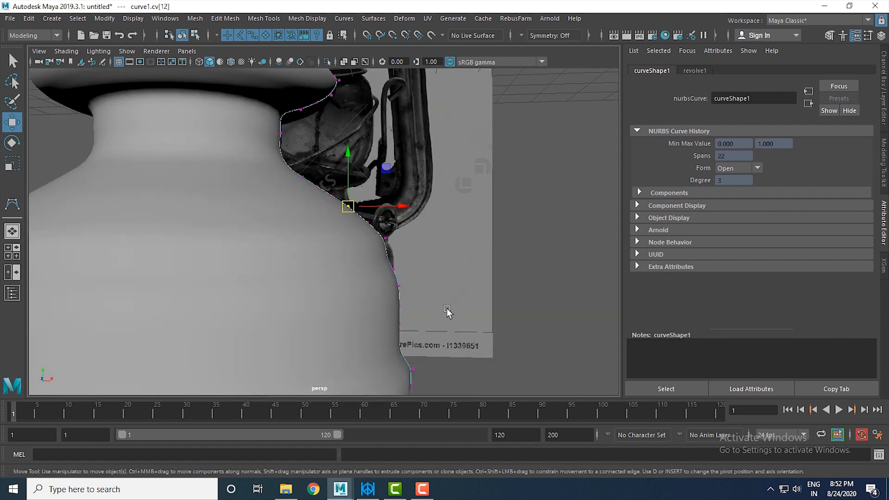
# In the front view's wireframe display, shift the two shoulder control vertices inward along X to deepen the groove
pyautogui.press('space')
pyautogui.press('space')
pyautogui.scroll(1, 302, 271)
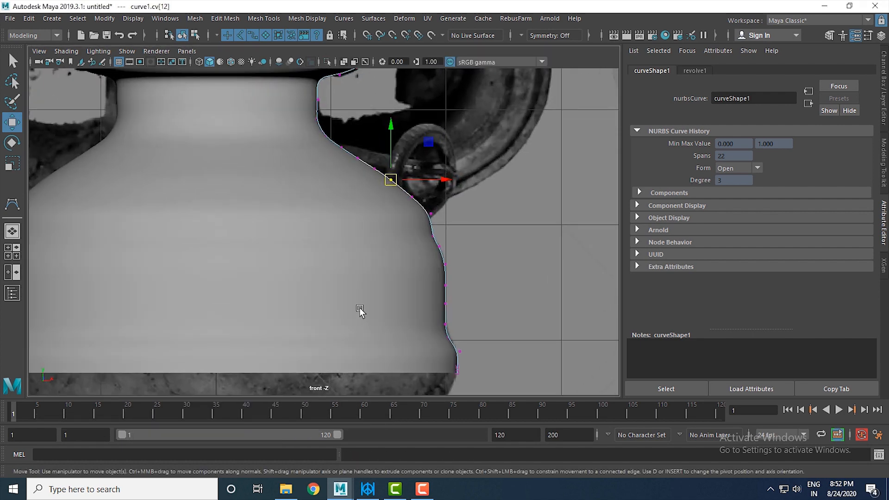
pyautogui.press('4')
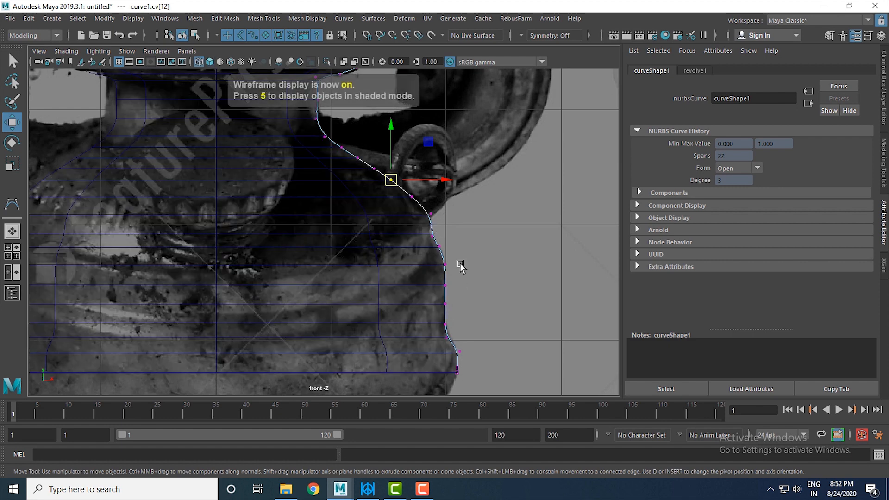
pyautogui.scroll(1, 479, 254)
pyautogui.moveTo(437, 227); pyautogui.dragTo(476, 238)
pyautogui.moveTo(462, 200); pyautogui.dragTo(477, 226)
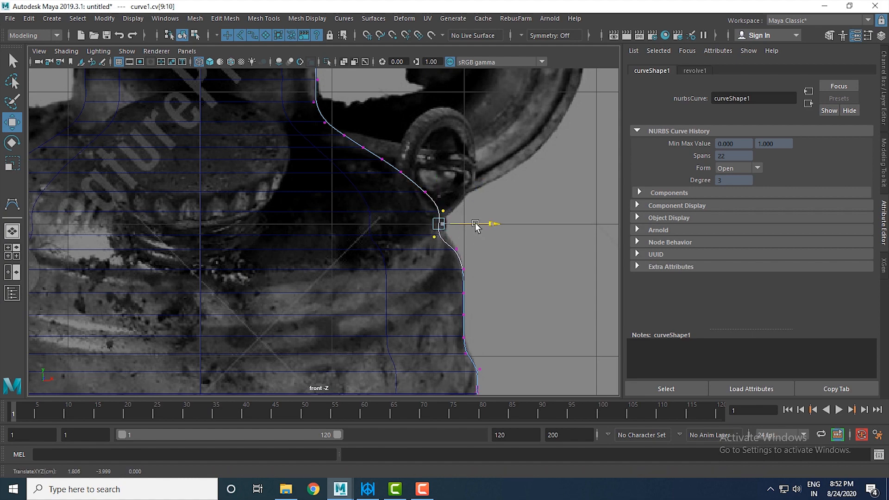
# In the perspective view, adjust the control vertex at the base of the neck along X and inspect the deselected surface
pyautogui.press('space')
pyautogui.press('space')
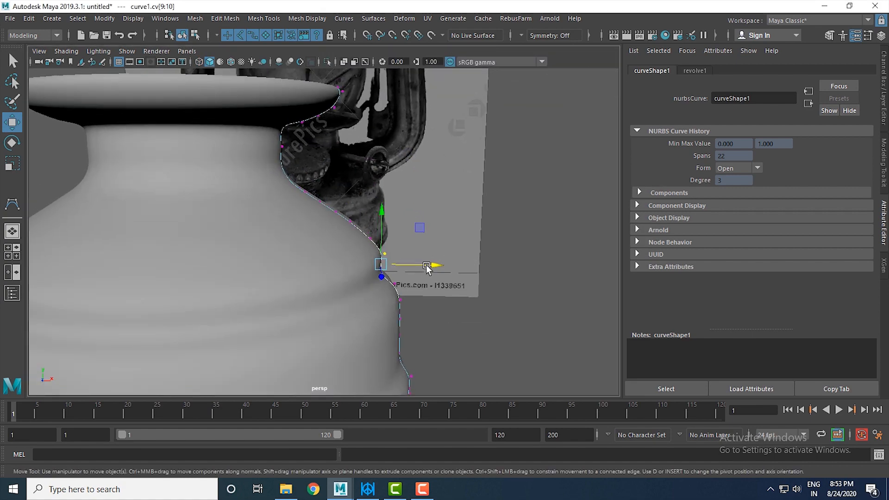
pyautogui.moveTo(426, 264); pyautogui.dragTo(425, 265)
pyautogui.keyDown('alt'); pyautogui.moveTo(261, 163); pyautogui.dragTo(278, 183, button='middle'); pyautogui.keyUp('alt')
pyautogui.moveTo(304, 186); pyautogui.dragTo(323, 186)
pyautogui.scroll(-4, 345, 211)
pyautogui.scroll(-3, 346, 213)
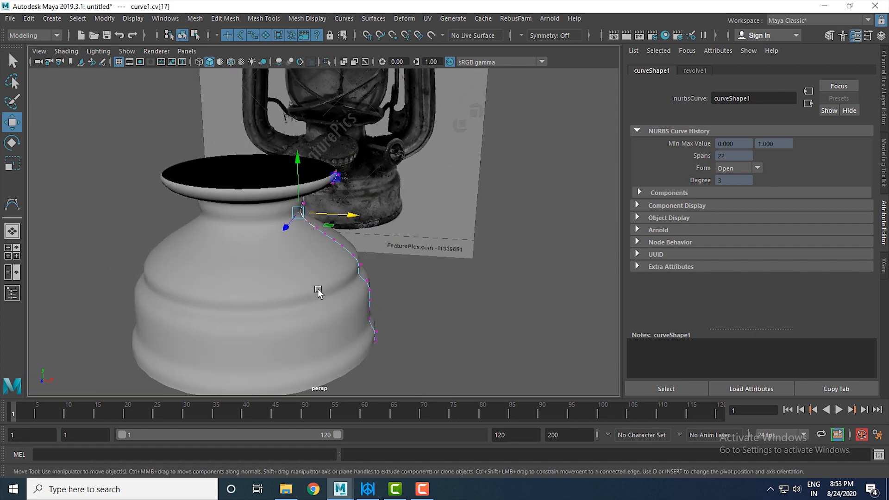
pyautogui.click(483, 330)
pyautogui.keyDown('alt'); pyautogui.moveTo(483, 330); pyautogui.dragTo(446, 315); pyautogui.keyUp('alt')
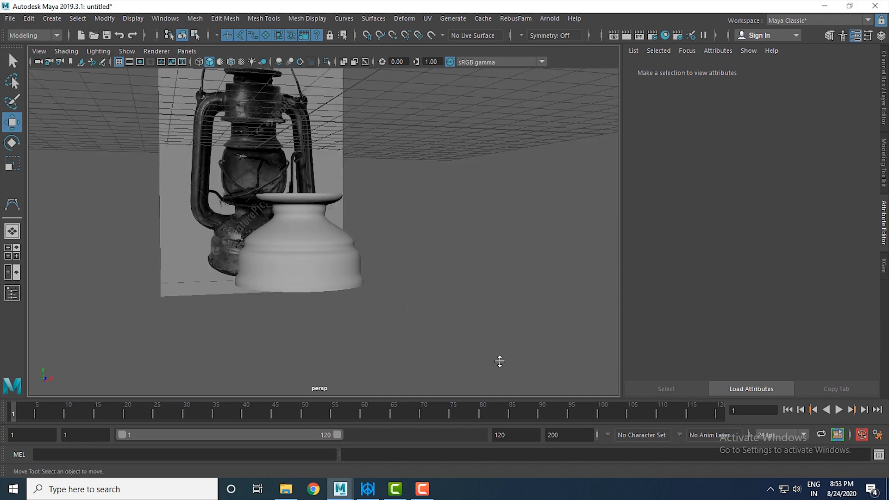
pyautogui.press('space')
pyautogui.press('space')
pyautogui.press('space')
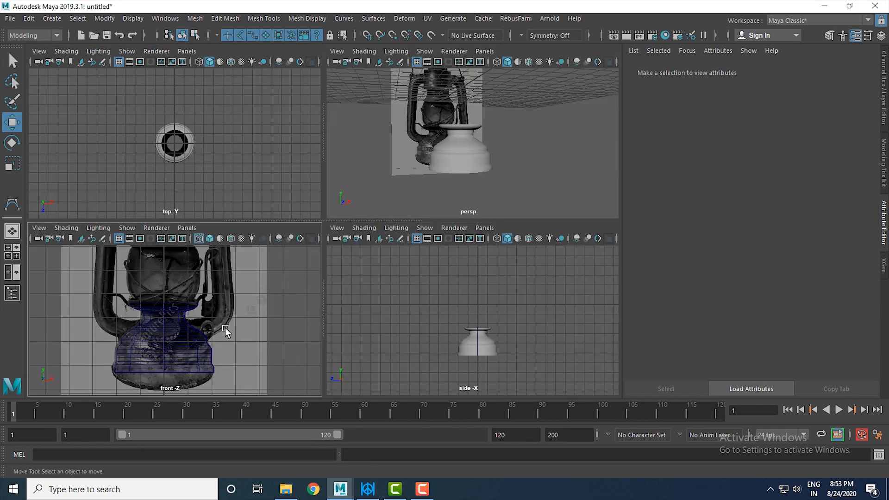
pyautogui.press('space')
pyautogui.scroll(5, 287, 285)
pyautogui.scroll(3, 379, 293)
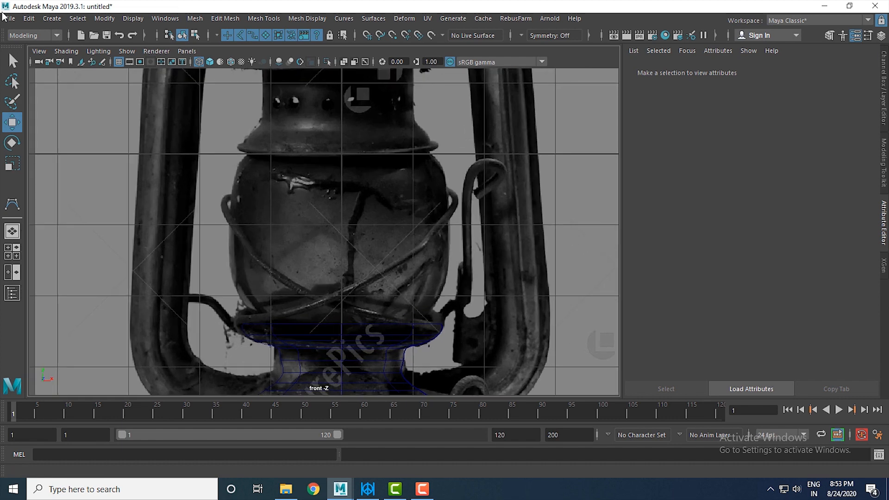
pyautogui.click(52, 18)
pyautogui.moveTo(96, 101)
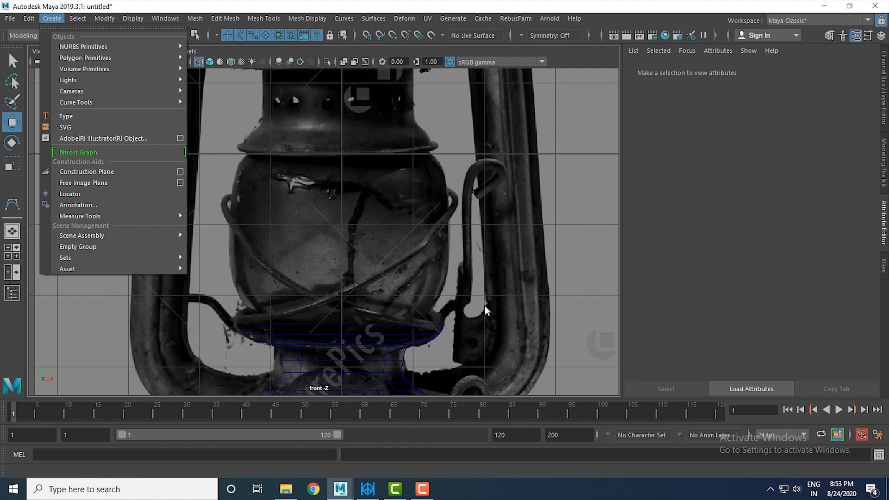
pyautogui.press('space')
pyautogui.press('space')
pyautogui.scroll(2, 370, 240)
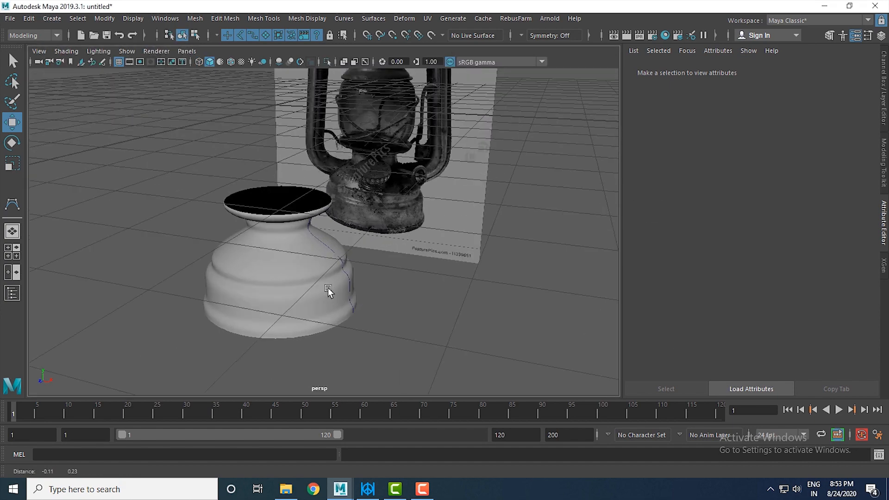
# Rename the revolved base surface as lanternbase
pyautogui.click(327, 292)
pyautogui.click(884, 92)
pyautogui.doubleClick(768, 73)
pyautogui.write('lanternb')
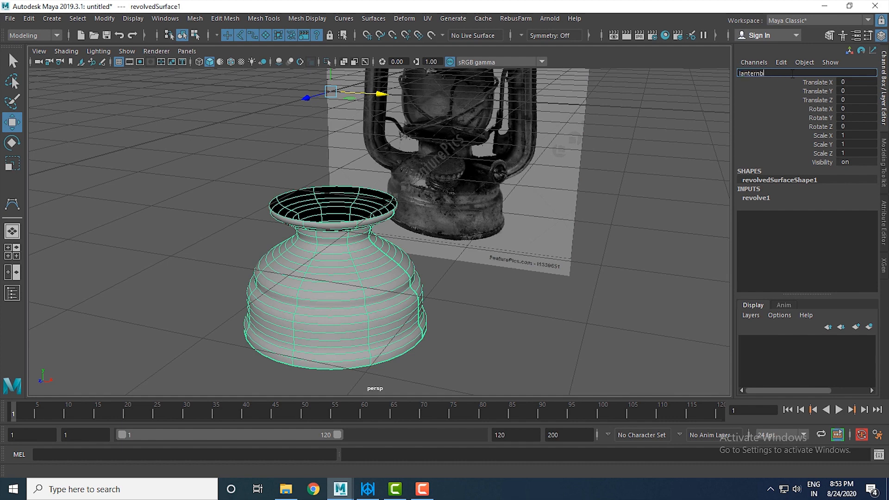
pyautogui.write('ase')
pyautogui.press('Return')
# Delete the construction history of the lantern base surface and its profile curve
pyautogui.keyDown('alt'); pyautogui.moveTo(546, 329); pyautogui.dragTo(470, 303); pyautogui.keyUp('alt')
pyautogui.moveTo(143, 230); pyautogui.dragTo(537, 366)
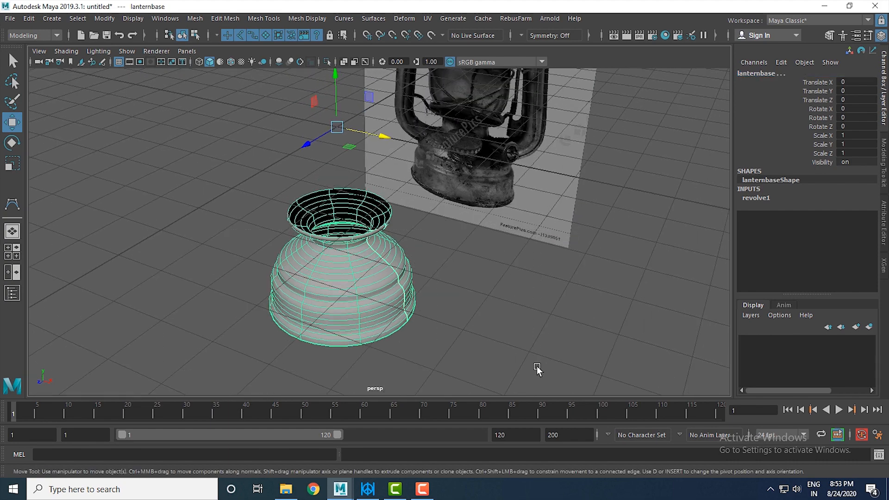
pyautogui.click(34, 17)
pyautogui.moveTo(66, 149)
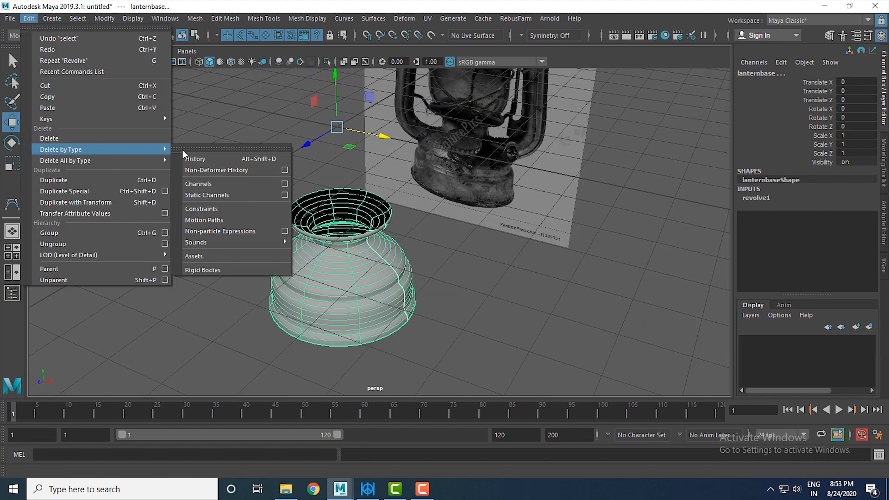
pyautogui.click(219, 158)
pyautogui.keyDown('alt'); pyautogui.moveTo(526, 293); pyautogui.dragTo(520, 296); pyautogui.keyUp('alt')
# Add only the base's profile curve to a new display layer and name the layer curves
pyautogui.click(486, 315)
pyautogui.click(382, 261)
pyautogui.keyDown('alt'); pyautogui.moveTo(414, 293); pyautogui.dragTo(410, 283, button='middle'); pyautogui.keyUp('alt')
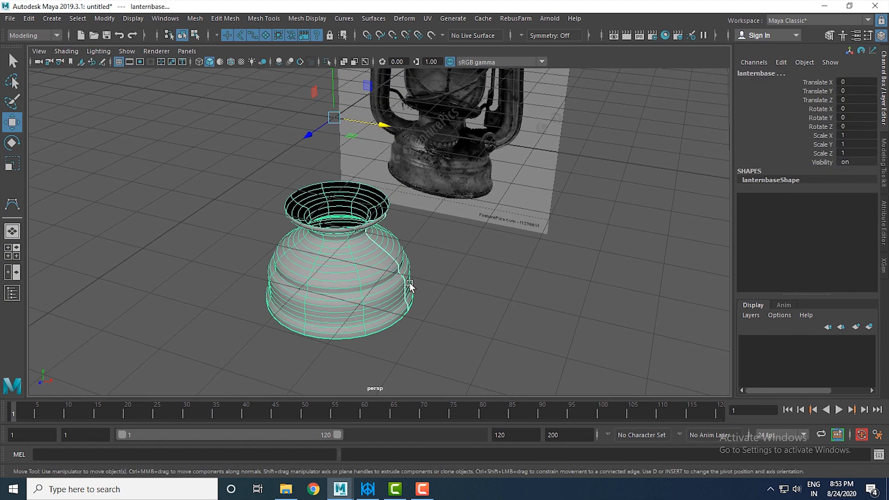
pyautogui.keyDown('ctrl'); pyautogui.click(368, 284); pyautogui.keyUp('ctrl')
pyautogui.keyDown('alt'); pyautogui.moveTo(450, 307); pyautogui.dragTo(452, 318); pyautogui.keyUp('alt')
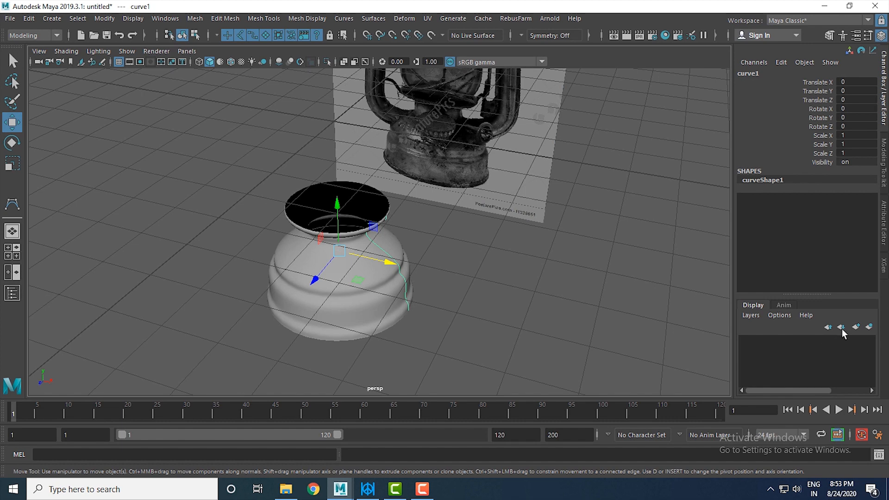
pyautogui.click(869, 327)
pyautogui.doubleClick(796, 342)
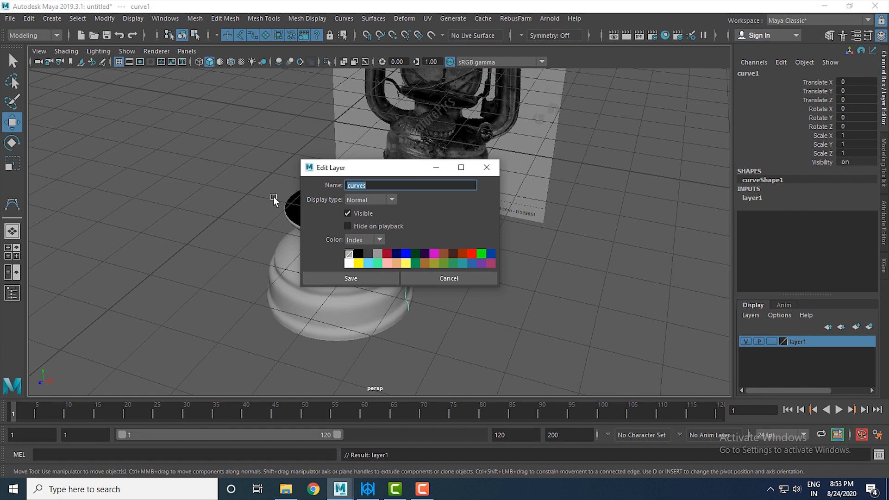
pyautogui.click(392, 282)
pyautogui.keyDown('alt'); pyautogui.moveTo(536, 343); pyautogui.dragTo(549, 359); pyautogui.keyUp('alt')
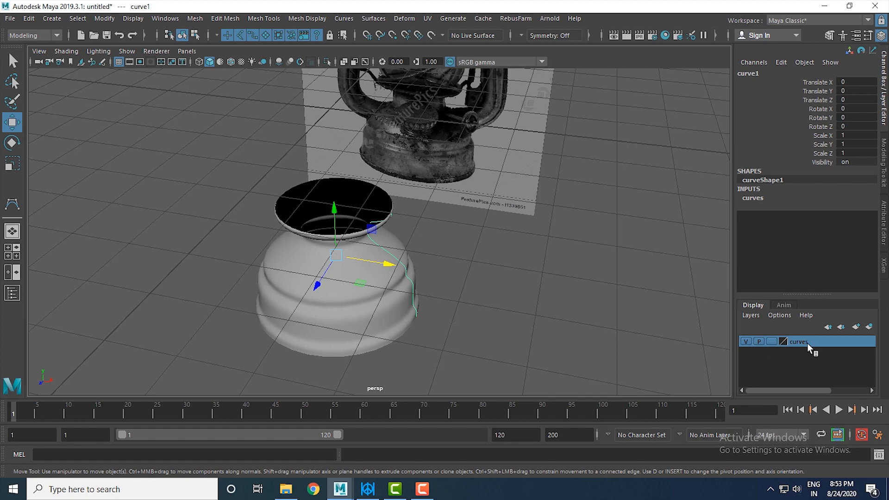
# Hide the curves layer and select the lantern base surface
pyautogui.click(745, 342)
pyautogui.moveTo(437, 311)
pyautogui.keyDown('alt'); pyautogui.mouseDown()
pyautogui.moveTo(431, 299)
pyautogui.moveTo(432, 309)
pyautogui.mouseUp(); pyautogui.keyUp('alt')
pyautogui.click(432, 308)
pyautogui.click(383, 279)
# In the front view, trace the glass globe's right edge with a CV curve from the metal collar down to the base's rim
pyautogui.press('space')
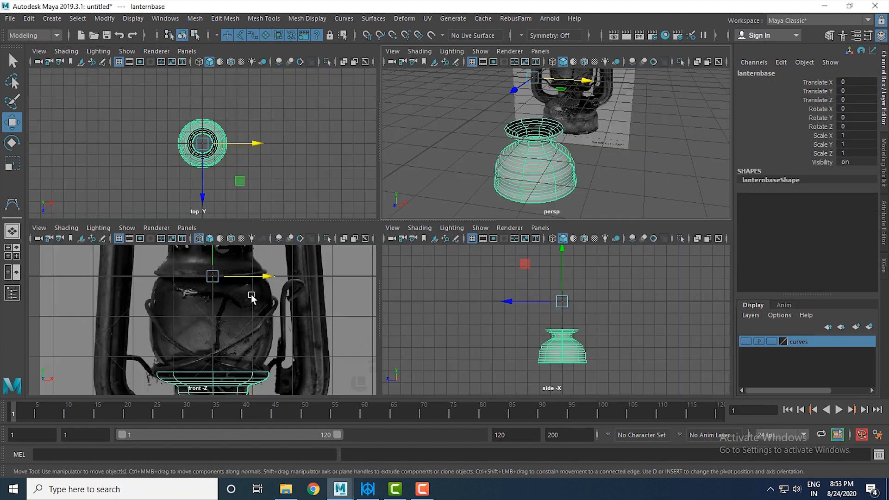
pyautogui.press('space')
pyautogui.scroll(-2, 403, 293)
pyautogui.keyDown('alt'); pyautogui.moveTo(403, 294); pyautogui.dragTo(371, 292, button='middle'); pyautogui.keyUp('alt')
pyautogui.click(190, 118)
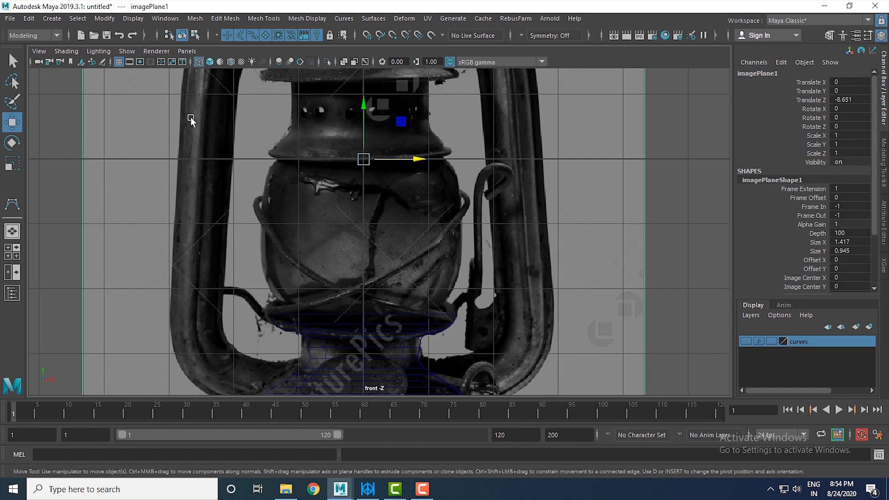
pyautogui.click(52, 18)
pyautogui.moveTo(86, 102)
pyautogui.click(254, 110)
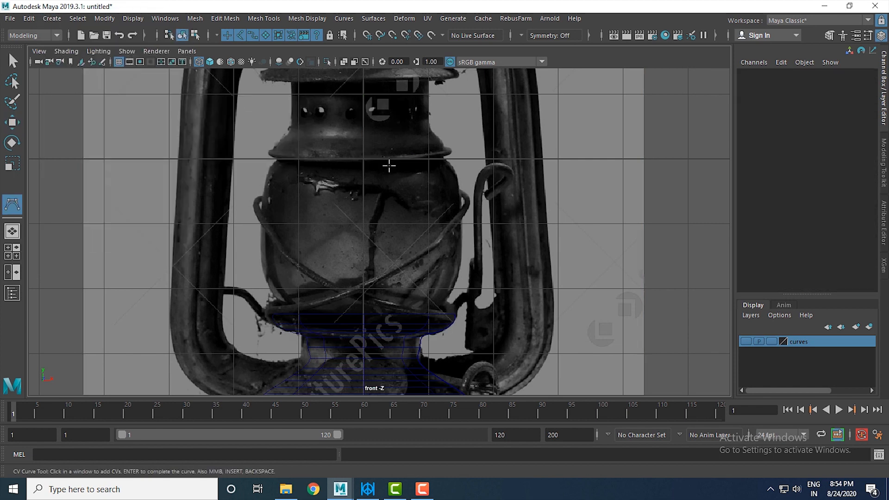
pyautogui.click(440, 153)
pyautogui.click(452, 164)
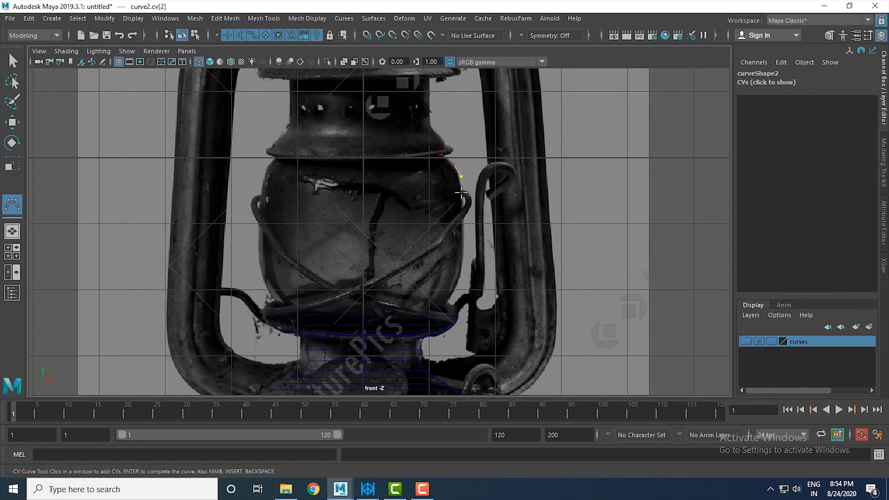
pyautogui.click(462, 216)
pyautogui.click(462, 242)
pyautogui.click(462, 266)
pyautogui.click(455, 287)
pyautogui.click(433, 312)
pyautogui.click(423, 319)
pyautogui.press('w')
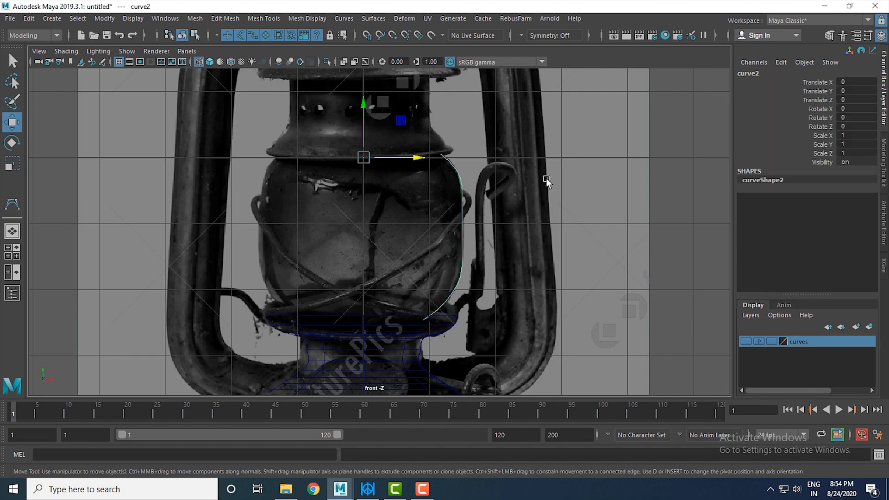
# Revolve the traced globe curve into a surface above the lantern base
pyautogui.press('space')
pyautogui.press('space')
pyautogui.keyDown('alt'); pyautogui.moveTo(515, 207); pyautogui.dragTo(384, 195); pyautogui.keyUp('alt')
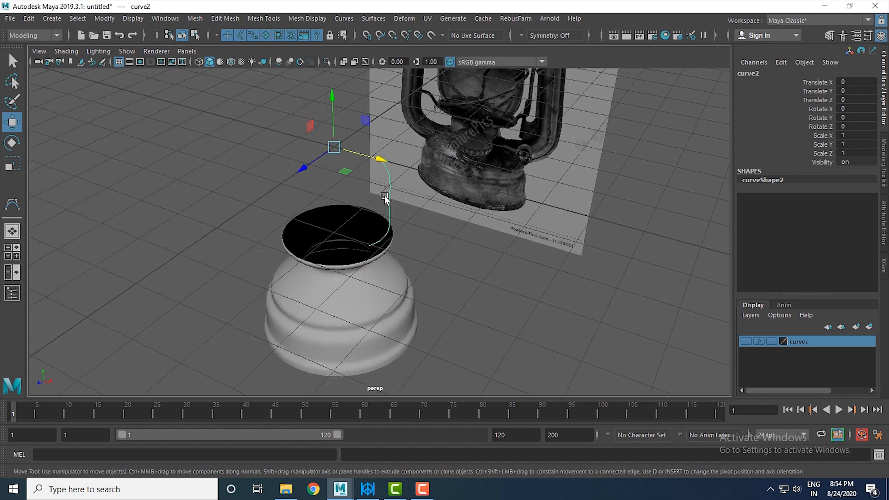
pyautogui.click(377, 18)
pyautogui.click(378, 70)
pyautogui.keyDown('alt'); pyautogui.moveTo(441, 240); pyautogui.dragTo(363, 238); pyautogui.keyUp('alt')
pyautogui.click(454, 290)
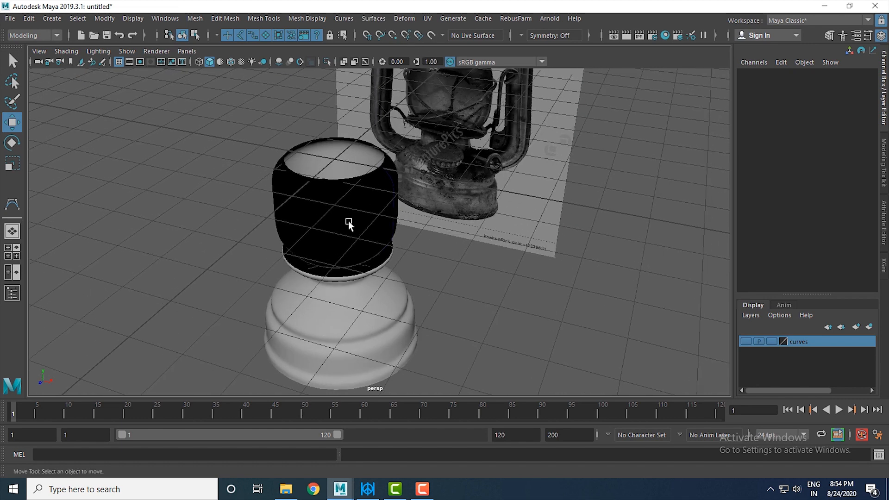
# Reverse the surface direction of the revolved globe
pyautogui.click(349, 220)
pyautogui.click(478, 348)
pyautogui.click(359, 212)
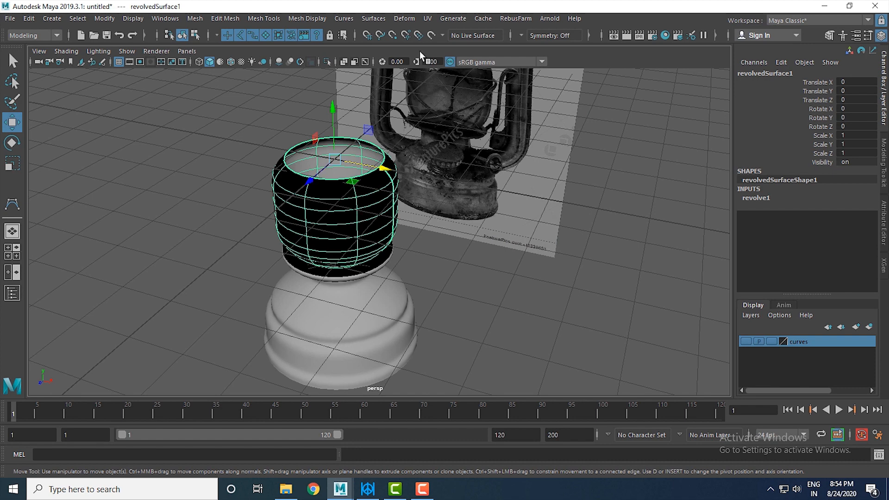
pyautogui.click(379, 18)
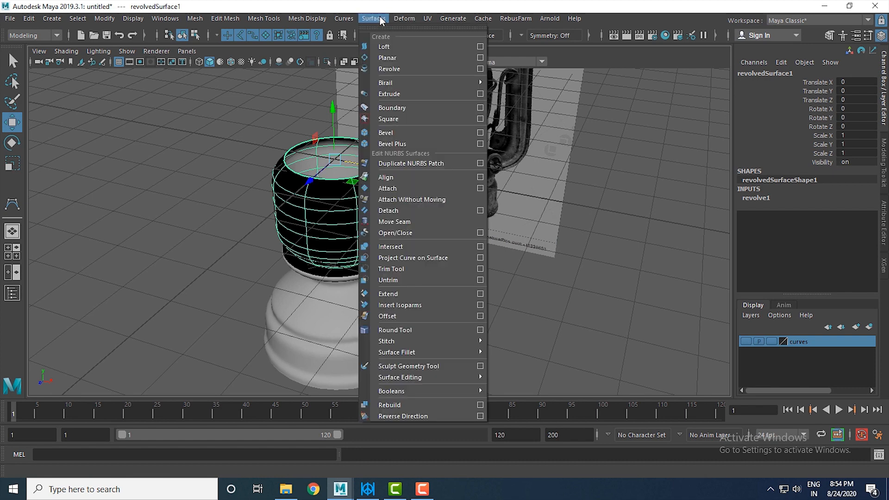
pyautogui.click(436, 415)
pyautogui.click(440, 313)
# In the front view, adjust the lantern base's neck control vertices along X toward the reference outline, then return to object selection in perspective
pyautogui.keyDown('alt'); pyautogui.moveTo(440, 313); pyautogui.dragTo(409, 292); pyautogui.keyUp('alt')
pyautogui.click(345, 291)
pyautogui.press('space')
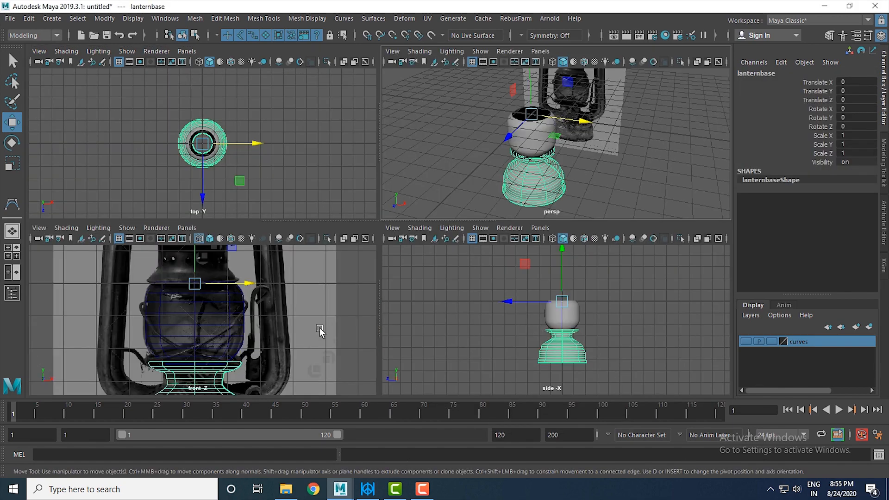
pyautogui.press('space')
pyautogui.keyDown('alt'); pyautogui.moveTo(414, 340); pyautogui.dragTo(410, 240, button='middle'); pyautogui.keyUp('alt')
pyautogui.keyDown('alt'); pyautogui.moveTo(412, 241); pyautogui.dragTo(509, 344, button='right'); pyautogui.keyUp('alt')
pyautogui.keyDown('alt'); pyautogui.moveTo(482, 314); pyautogui.dragTo(438, 291, button='middle'); pyautogui.keyUp('alt')
pyautogui.keyDown('alt'); pyautogui.moveTo(438, 291); pyautogui.dragTo(598, 360, button='right'); pyautogui.keyUp('alt')
pyautogui.keyDown('alt'); pyautogui.moveTo(420, 250); pyautogui.dragTo(445, 260, button='right'); pyautogui.keyUp('alt')
pyautogui.keyDown('alt'); pyautogui.moveTo(418, 229); pyautogui.dragTo(432, 241, button='middle'); pyautogui.keyUp('alt')
pyautogui.keyDown('alt'); pyautogui.moveTo(399, 240); pyautogui.dragTo(347, 204, button='right'); pyautogui.keyUp('alt')
pyautogui.moveTo(377, 229); pyautogui.dragTo(442, 248)
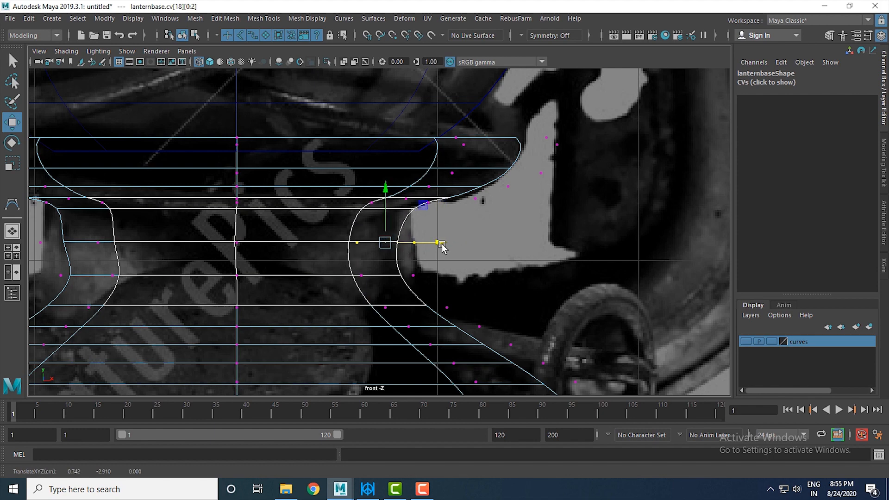
pyautogui.scroll(-5, 442, 247)
pyautogui.press('space')
pyautogui.press('space')
pyautogui.moveTo(358, 304); pyautogui.dragTo(478, 266, button='right')
pyautogui.click(498, 297)
# Show the globe surface's hulls in the side view and scale the hull row around its lower curve outward
pyautogui.keyDown('alt'); pyautogui.moveTo(499, 297); pyautogui.dragTo(416, 230); pyautogui.keyUp('alt')
pyautogui.scroll(4, 432, 259)
pyautogui.click(378, 196)
pyautogui.press('space')
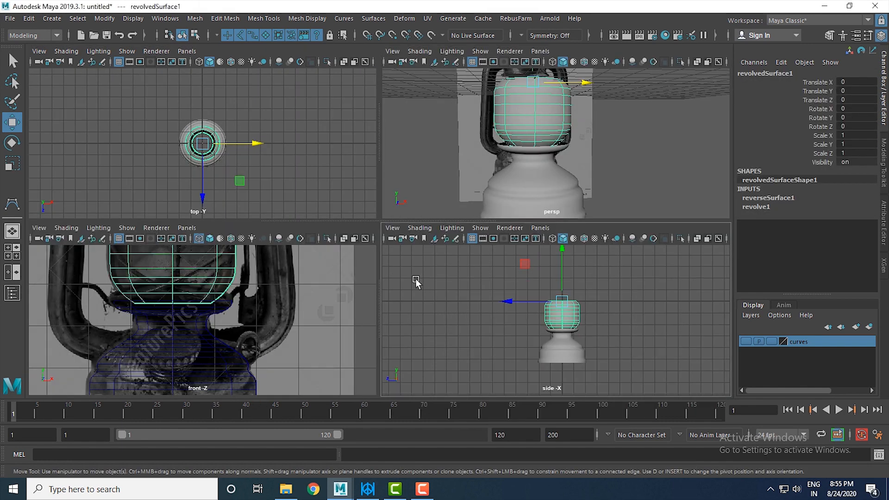
pyautogui.press('space')
pyautogui.scroll(8, 462, 275)
pyautogui.scroll(2, 498, 223)
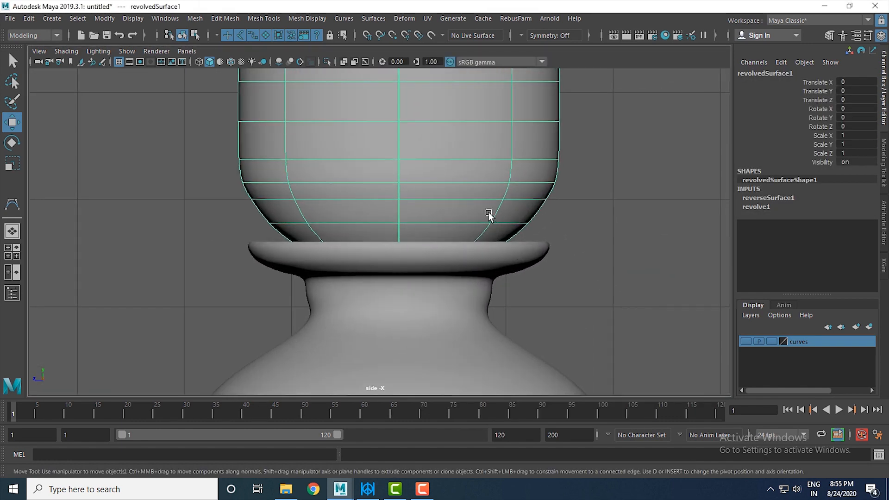
pyautogui.moveTo(474, 191); pyautogui.dragTo(526, 194, button='right')
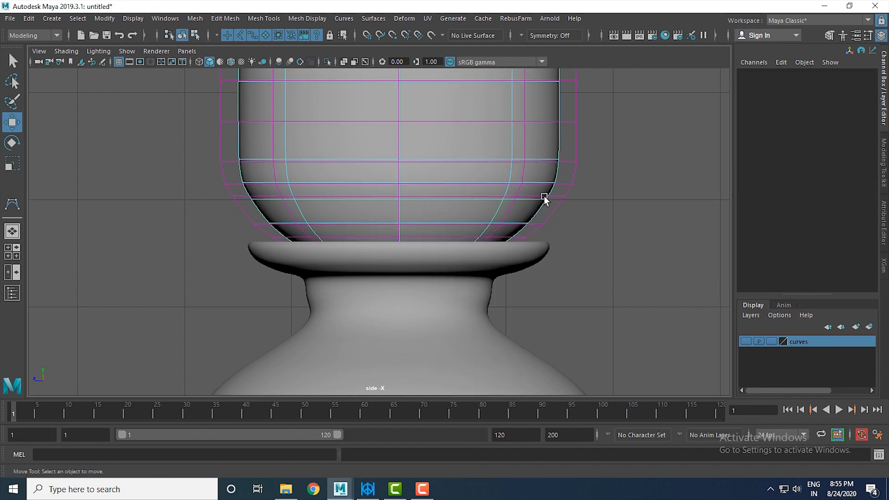
pyautogui.click(544, 196)
pyautogui.press('r')
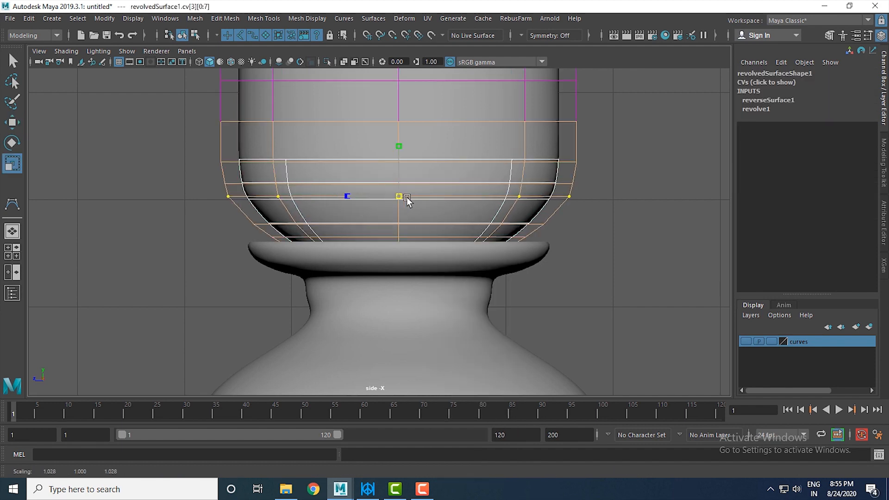
# Scale the two hull rows nearest the globe's bottom edge outward
pyautogui.click(526, 226)
pyautogui.moveTo(397, 221); pyautogui.dragTo(462, 239)
pyautogui.click(508, 236)
pyautogui.moveTo(399, 237); pyautogui.dragTo(434, 237)
# In the perspective view, scale the globe's lower hull rows further to widen its bottom
pyautogui.press('space')
pyautogui.press('space')
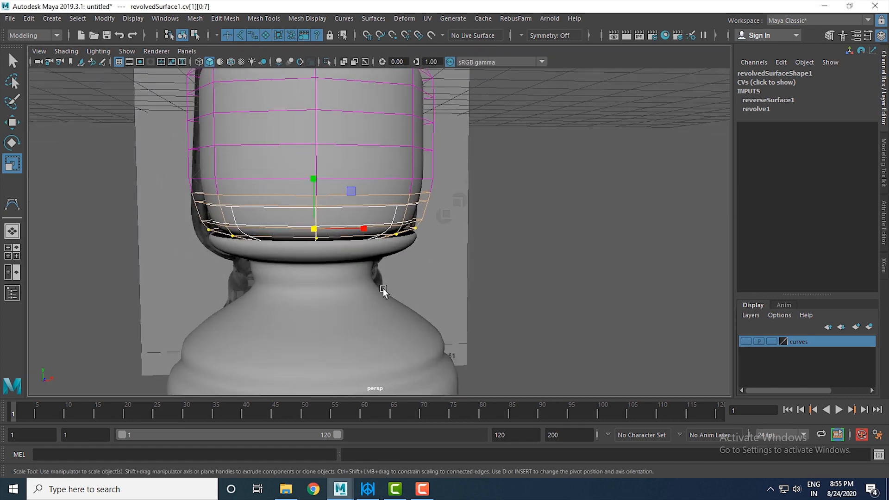
pyautogui.keyDown('alt'); pyautogui.moveTo(384, 287); pyautogui.dragTo(359, 290); pyautogui.keyUp('alt')
pyautogui.moveTo(303, 252); pyautogui.dragTo(387, 252)
pyautogui.click(372, 265)
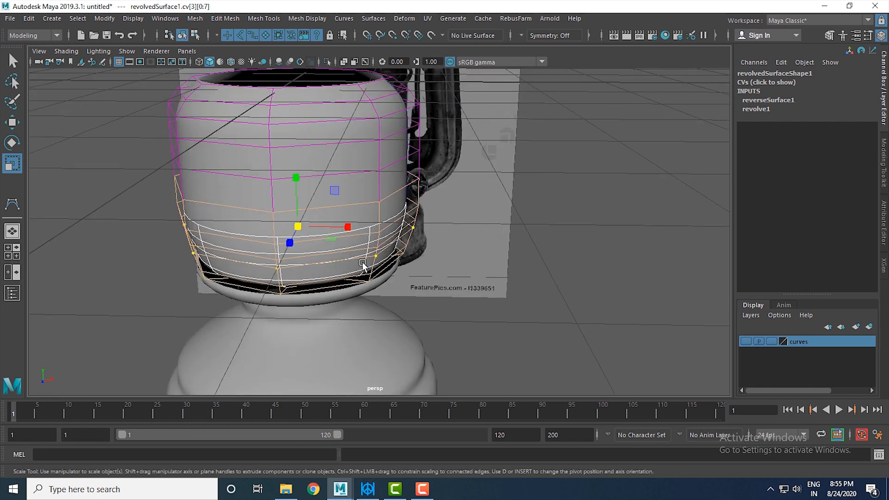
pyautogui.moveTo(298, 227); pyautogui.dragTo(307, 233)
# In the side view, scale the next hull row up outward to line up with the globe's straight wall
pyautogui.press('space')
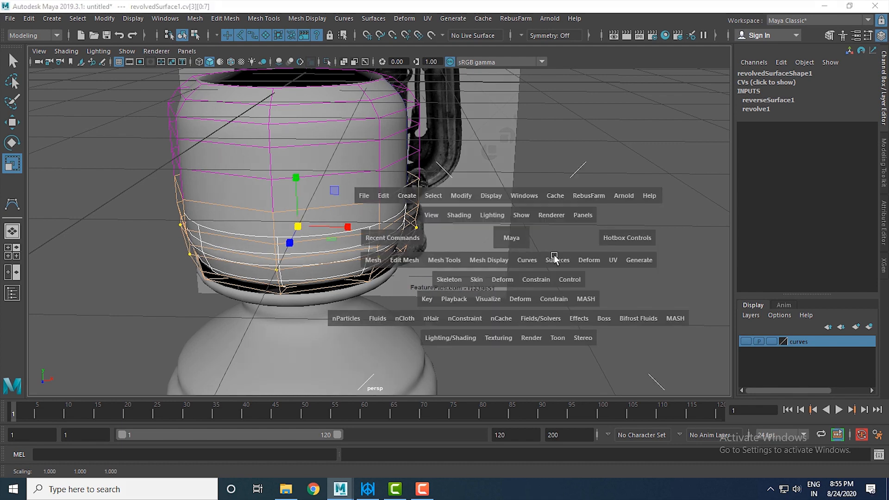
pyautogui.press('space')
pyautogui.click(561, 182)
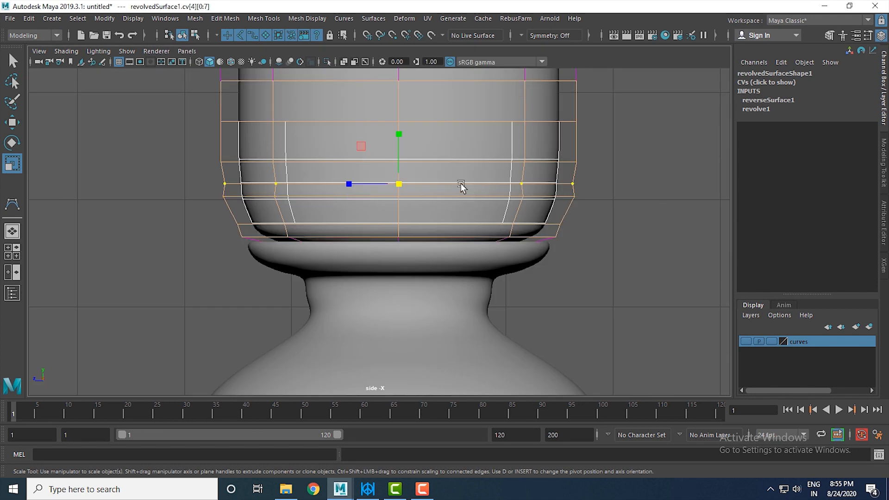
pyautogui.moveTo(399, 185); pyautogui.dragTo(406, 190)
pyautogui.scroll(-5, 581, 229)
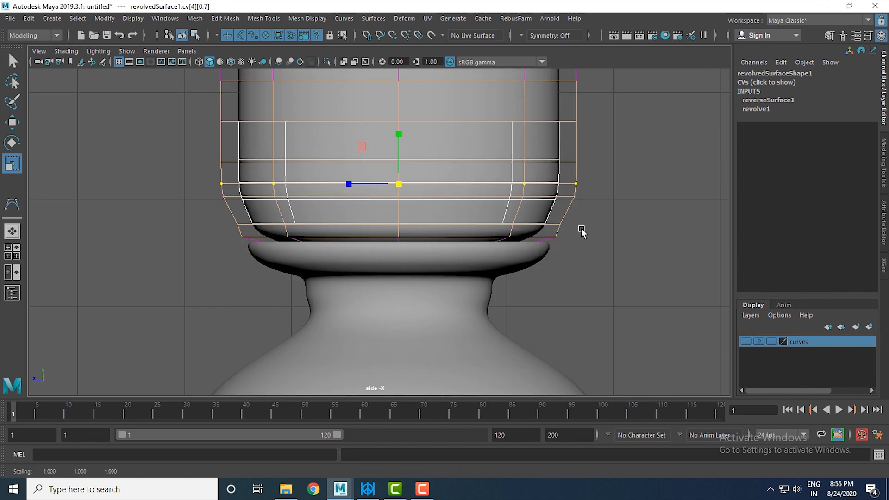
# Examine the junction between the globe and the base's rim against the reference image in the perspective view
pyautogui.click(604, 179)
pyautogui.press('space')
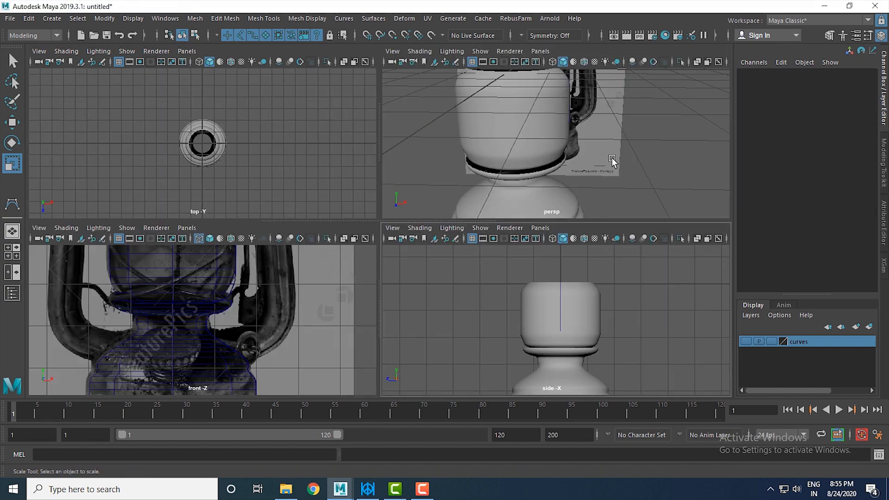
pyautogui.press('space')
pyautogui.scroll(-5, 470, 219)
pyautogui.keyDown('alt'); pyautogui.moveTo(470, 319); pyautogui.dragTo(440, 286); pyautogui.keyUp('alt')
pyautogui.scroll(5, 440, 287)
pyautogui.scroll(4, 440, 286)
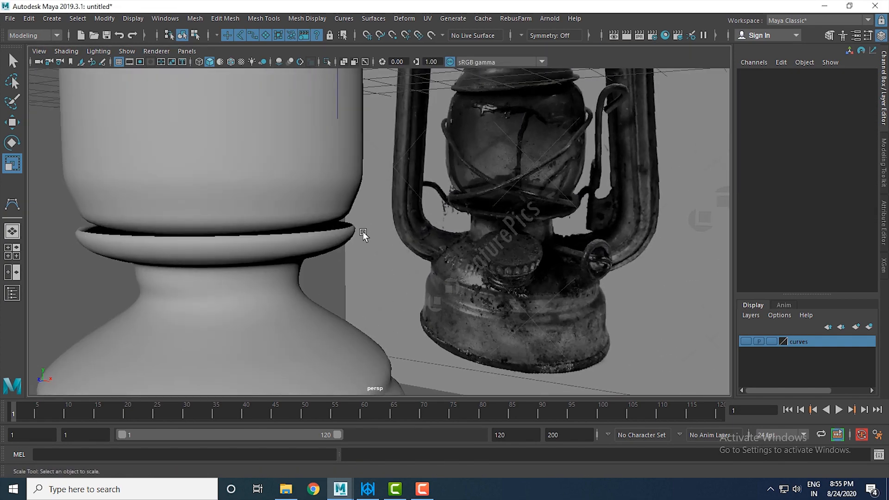
pyautogui.keyDown('alt'); pyautogui.moveTo(363, 231); pyautogui.dragTo(375, 234); pyautogui.keyUp('alt')
# Show the globe's hulls in the side view and move the hull row around its lower curve slightly down
pyautogui.click(356, 207)
pyautogui.press('space')
pyautogui.press('space')
pyautogui.scroll(3, 509, 333)
pyautogui.moveTo(486, 206); pyautogui.dragTo(535, 204, button='right')
pyautogui.scroll(2, 546, 310)
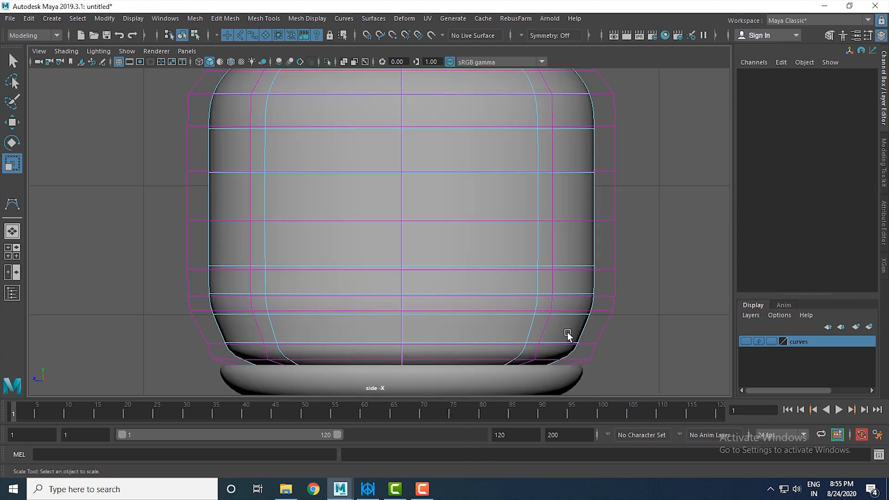
pyautogui.click(588, 308)
pyautogui.press('w')
pyautogui.moveTo(400, 256); pyautogui.dragTo(403, 267)
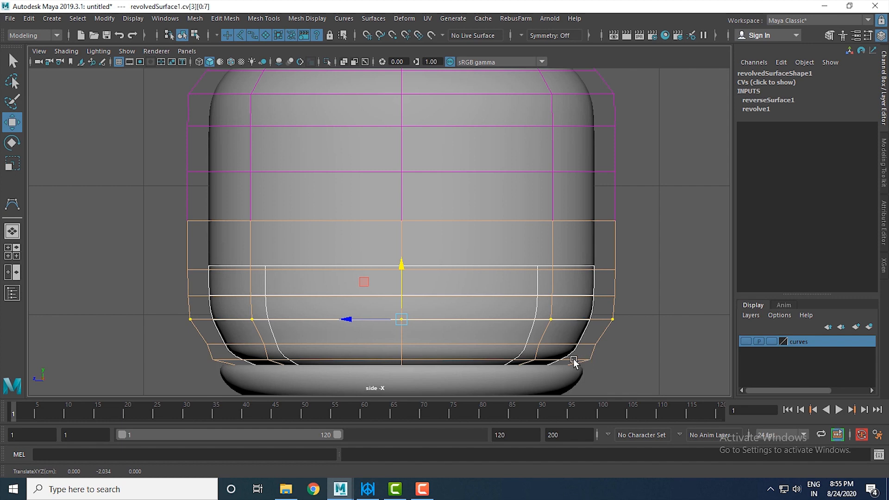
# Scale the globe's hull row just above the base rim inward to about 0.9 in the side view and leave component mode
pyautogui.click(573, 359)
pyautogui.press('r')
pyautogui.moveTo(407, 360); pyautogui.dragTo(382, 361)
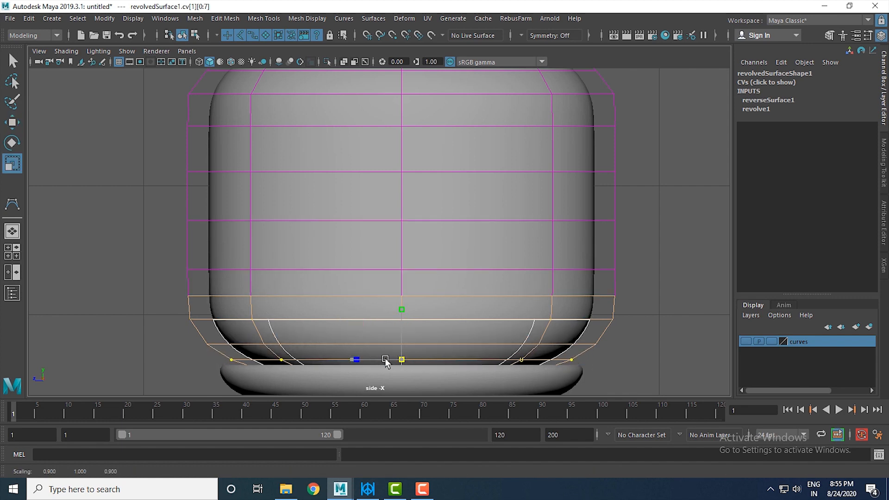
pyautogui.press('F8')
pyautogui.press('space')
pyautogui.press('space')
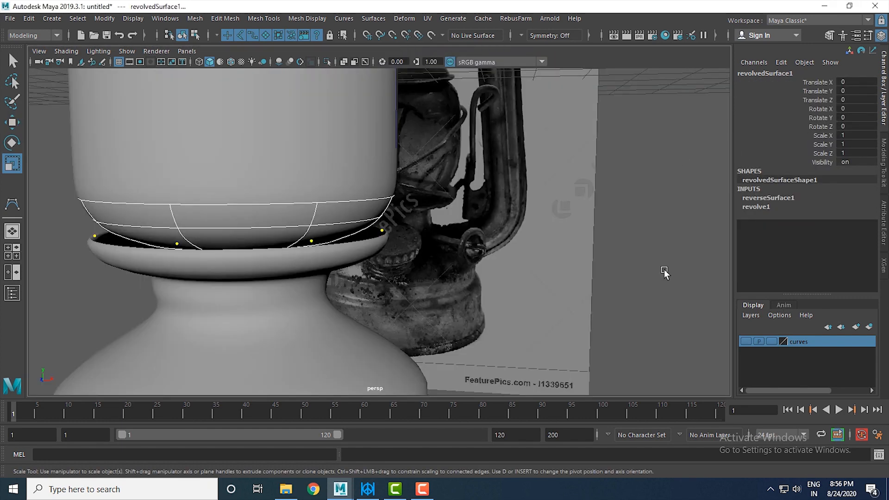
pyautogui.keyDown('alt'); pyautogui.moveTo(665, 268); pyautogui.dragTo(470, 243, button='right'); pyautogui.keyUp('alt')
pyautogui.click(510, 293)
pyautogui.keyDown('alt'); pyautogui.moveTo(470, 243); pyautogui.dragTo(524, 310); pyautogui.keyUp('alt')
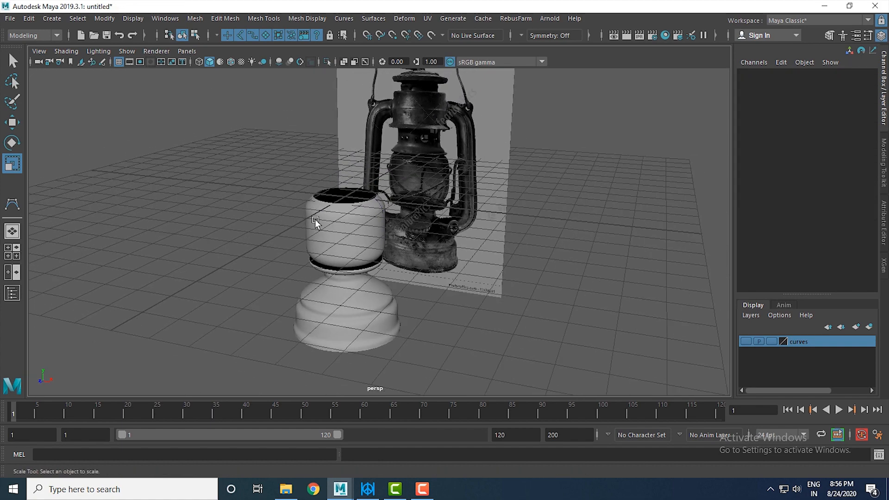
# Start a CV curve in the front view and trace the rolled lip of the collar above the globe over the reference
pyautogui.click(317, 220)
pyautogui.press('space')
pyautogui.press('space')
pyautogui.keyDown('alt'); pyautogui.moveTo(371, 242); pyautogui.dragTo(346, 194, button='right'); pyautogui.keyUp('alt')
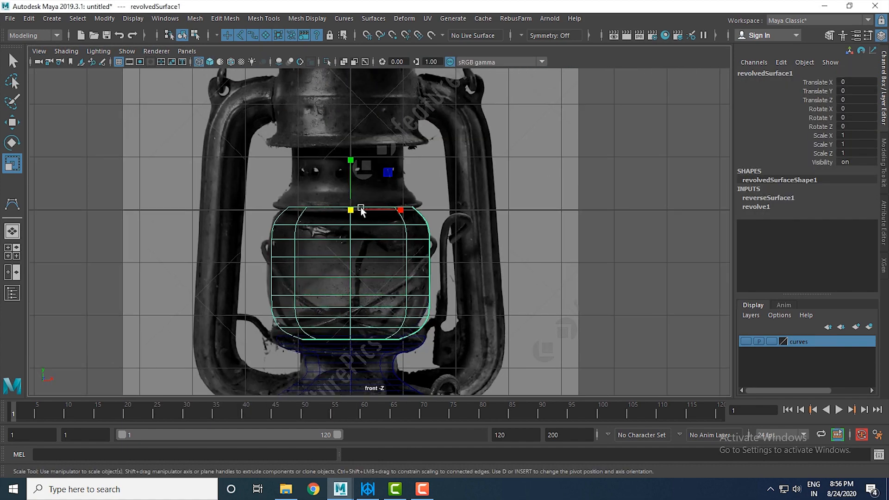
pyautogui.scroll(8, 490, 291)
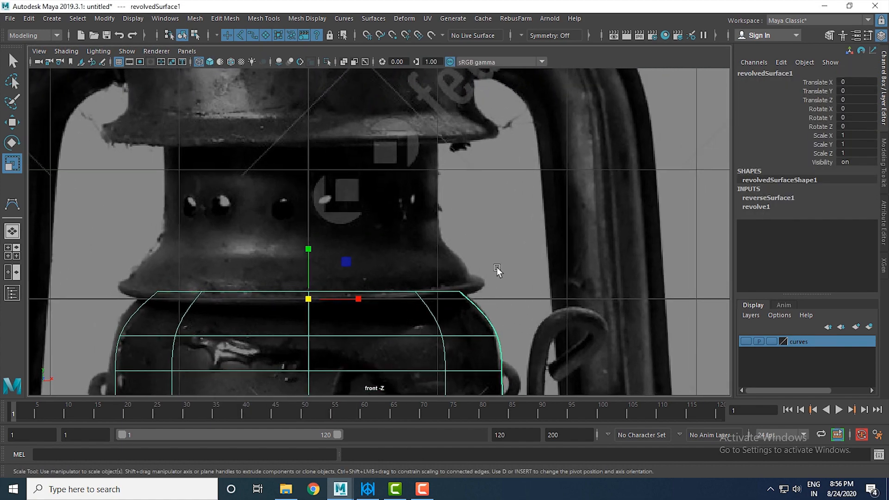
pyautogui.click(52, 18)
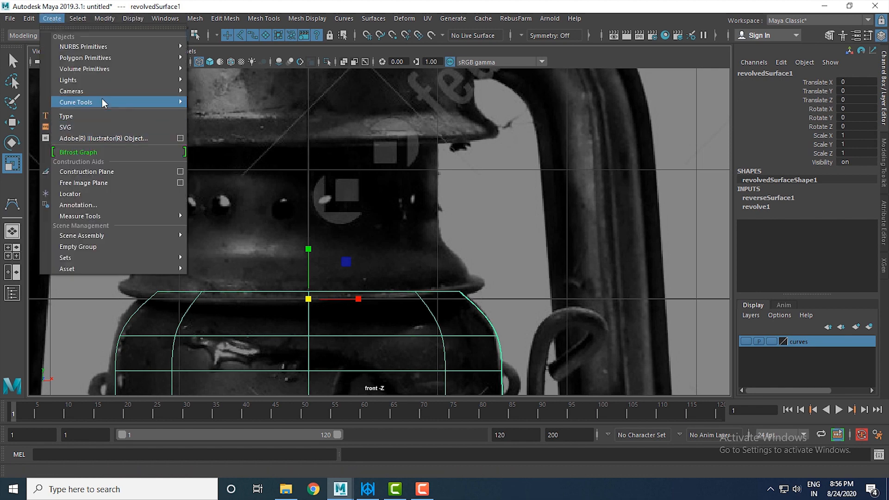
pyautogui.moveTo(102, 98)
pyautogui.click(220, 112)
pyautogui.scroll(5, 482, 289)
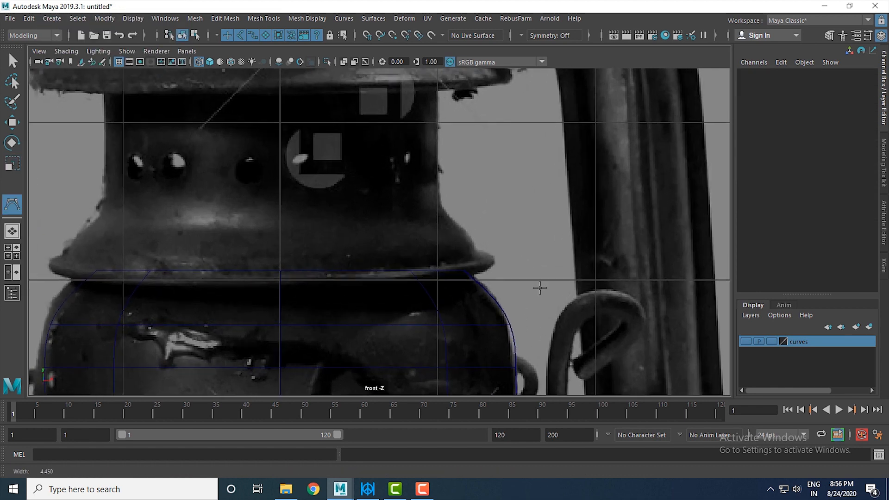
pyautogui.click(463, 281)
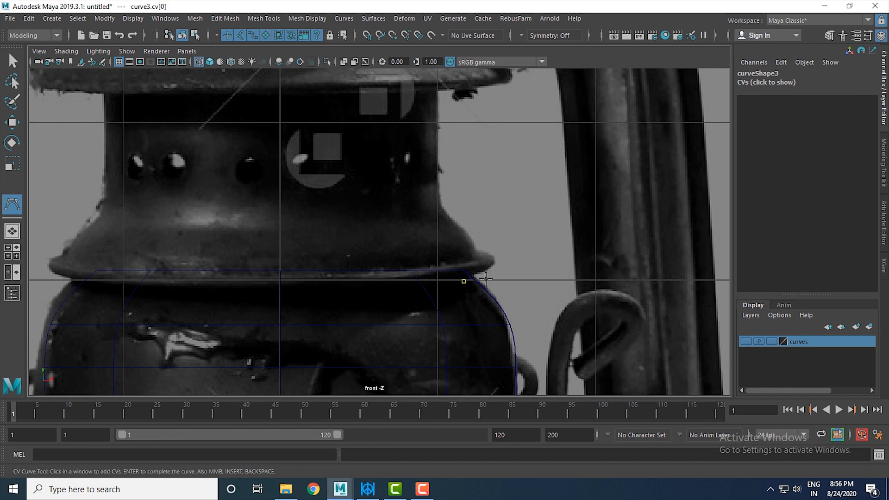
pyautogui.click(506, 273)
pyautogui.click(506, 268)
pyautogui.click(498, 266)
pyautogui.click(487, 267)
# Continue the CV curve up the collar's flare and straight neck to just inside the upper housing, and finish it
pyautogui.click(475, 242)
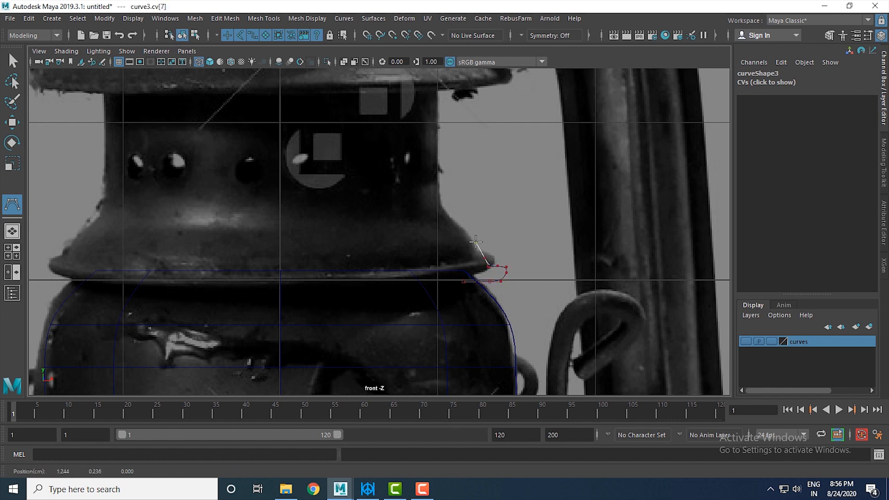
pyautogui.click(465, 233)
pyautogui.click(446, 219)
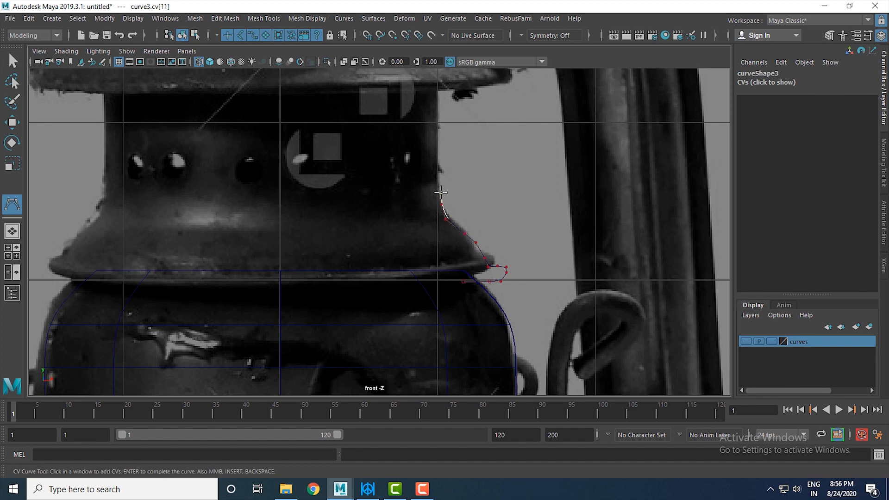
pyautogui.click(440, 93)
pyautogui.keyDown('alt'); pyautogui.moveTo(442, 124); pyautogui.dragTo(440, 249, button='middle'); pyautogui.keyUp('alt')
pyautogui.scroll(-1, 455, 273)
pyautogui.scroll(-3, 434, 284)
pyautogui.scroll(3, 454, 308)
pyautogui.scroll(-2, 465, 276)
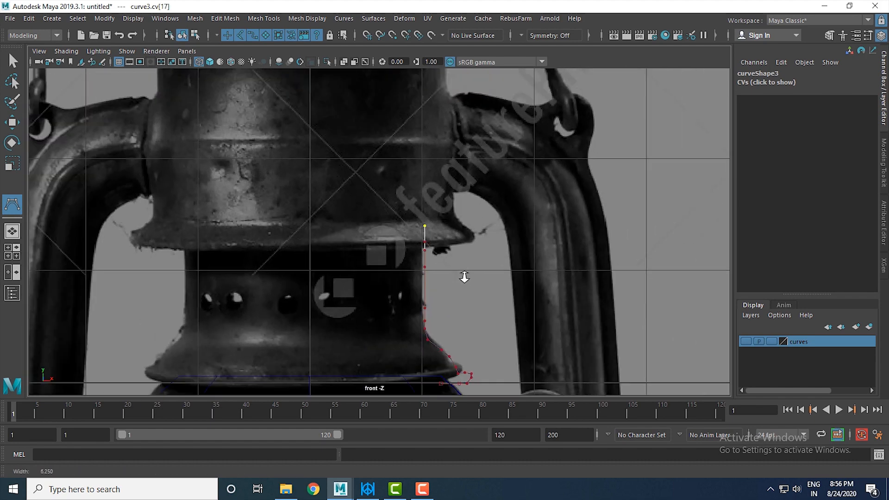
pyautogui.keyDown('alt'); pyautogui.moveTo(464, 276); pyautogui.dragTo(468, 230, button='middle'); pyautogui.keyUp('alt')
pyautogui.press('Return')
pyautogui.press('w')
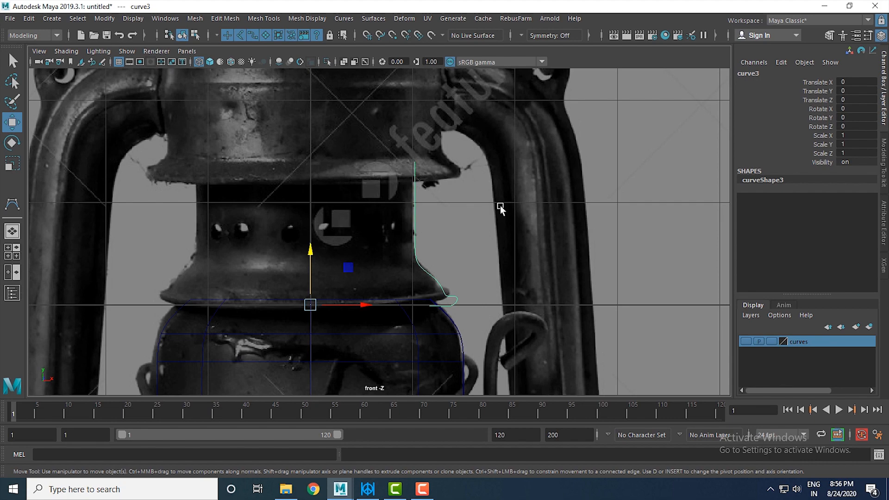
# Revolve the collar's profile curve into a surface and inspect it in the perspective view
pyautogui.press('space')
pyautogui.scroll(3, 482, 221)
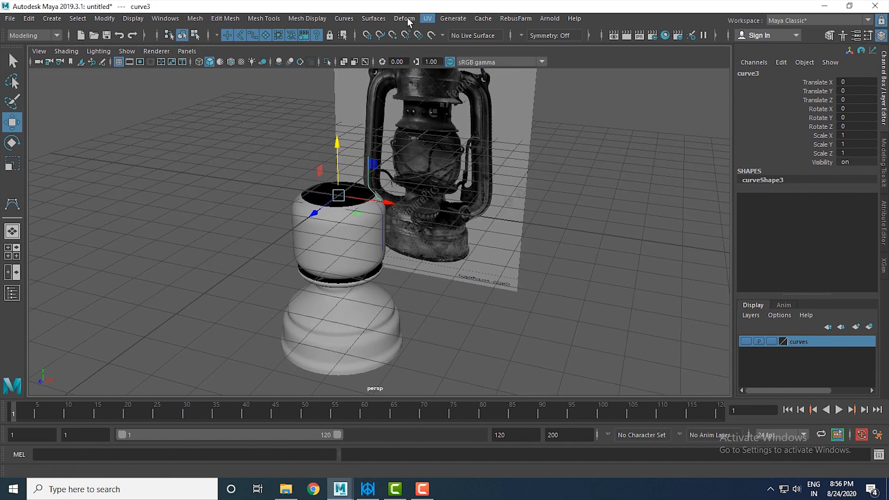
pyautogui.click(372, 18)
pyautogui.click(394, 70)
pyautogui.keyDown('alt'); pyautogui.moveTo(434, 271); pyautogui.dragTo(458, 222); pyautogui.keyUp('alt')
pyautogui.click(575, 212)
pyautogui.scroll(2, 502, 266)
pyautogui.keyDown('alt'); pyautogui.moveTo(501, 265); pyautogui.dragTo(499, 221); pyautogui.keyUp('alt')
pyautogui.scroll(4, 409, 230)
pyautogui.keyDown('alt'); pyautogui.moveTo(409, 230); pyautogui.dragTo(330, 144); pyautogui.keyUp('alt')
# Select the collar's profile curve in the front view and display its control vertices
pyautogui.press('space')
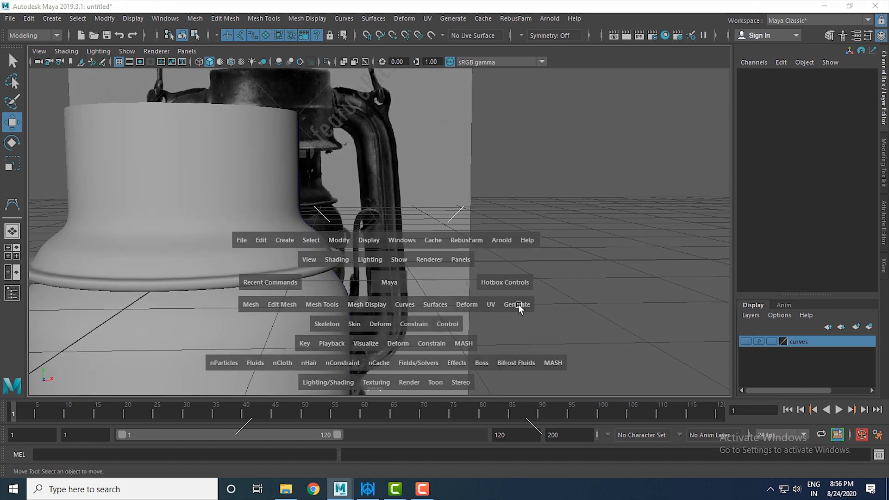
pyautogui.press('space')
pyautogui.scroll(8, 470, 315)
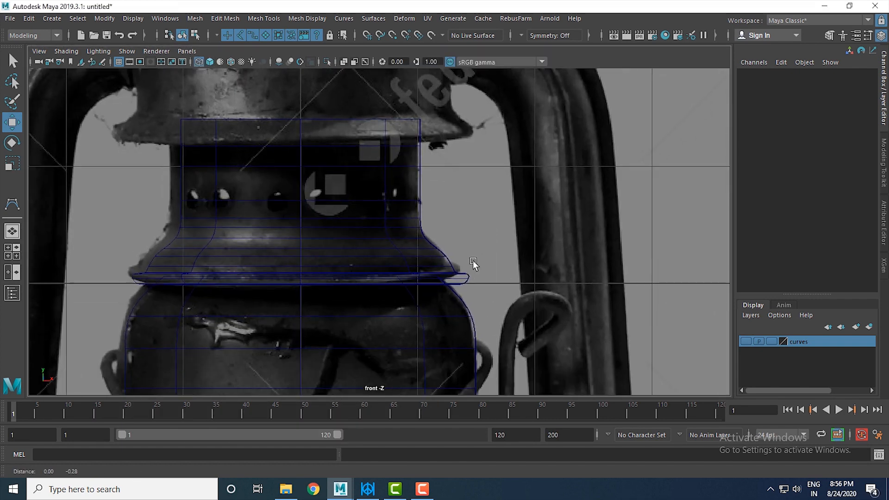
pyautogui.moveTo(541, 212); pyautogui.dragTo(584, 257)
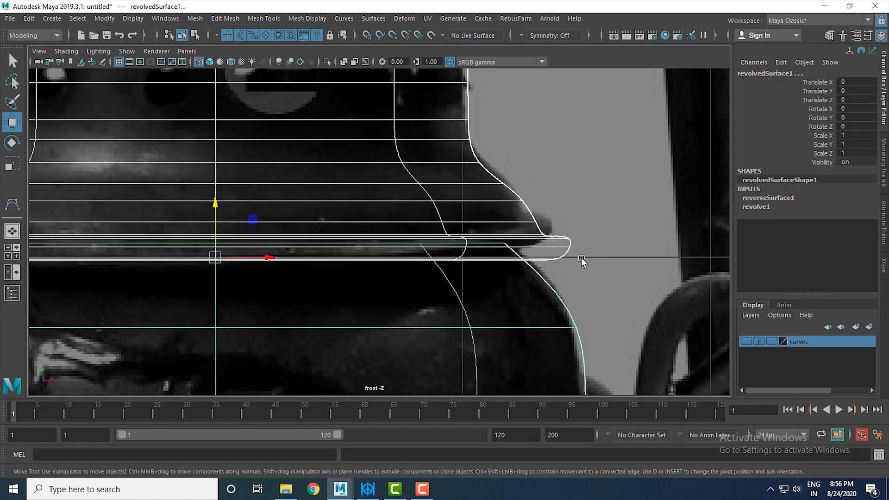
pyautogui.click(552, 299)
pyautogui.click(565, 257)
pyautogui.click(507, 252)
pyautogui.rightClick(603, 153)
pyautogui.press('space')
pyautogui.rightClick(666, 148)
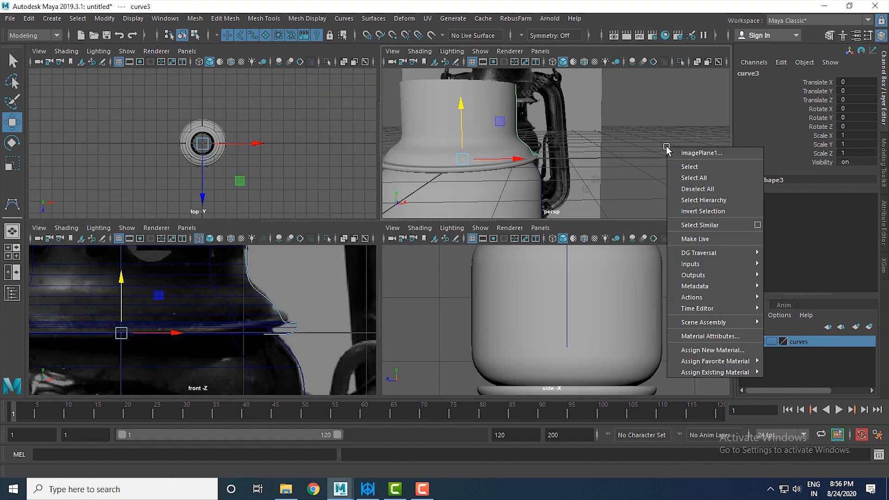
pyautogui.keyDown('alt'); pyautogui.moveTo(627, 160); pyautogui.dragTo(638, 195); pyautogui.keyUp('alt')
pyautogui.moveTo(638, 172); pyautogui.dragTo(590, 173, button='right')
pyautogui.press('space')
pyautogui.scroll(1, 505, 285)
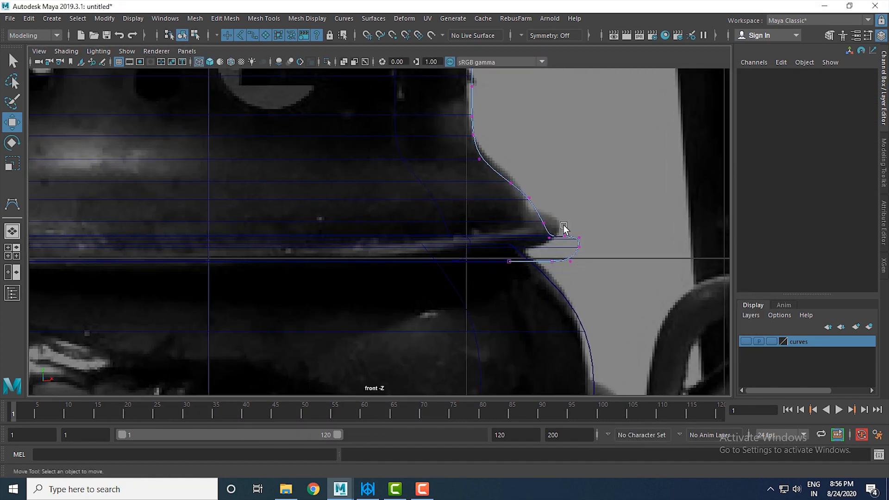
# Move the control vertices at the outer end of the collar's lip outward to widen the rim
pyautogui.moveTo(567, 226); pyautogui.dragTo(600, 274)
pyautogui.press('space')
pyautogui.press('space')
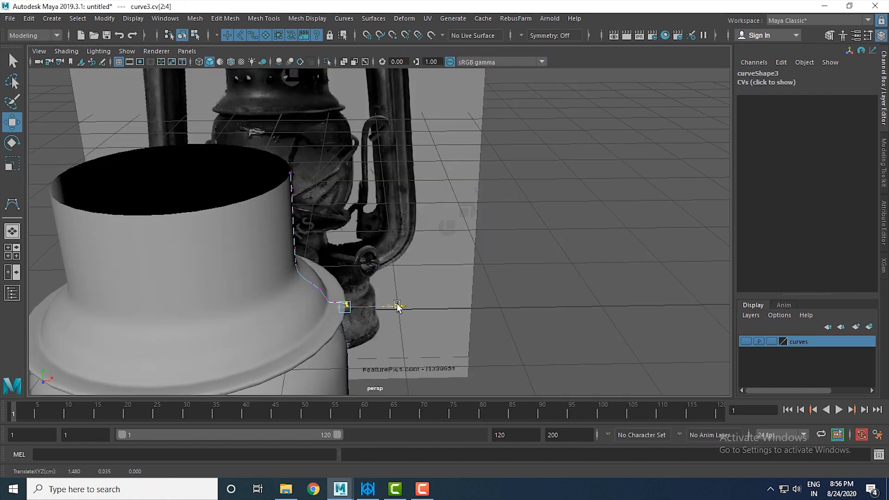
pyautogui.keyDown('alt'); pyautogui.moveTo(396, 303); pyautogui.dragTo(424, 276, button='middle'); pyautogui.keyUp('alt')
pyautogui.scroll(8, 424, 276)
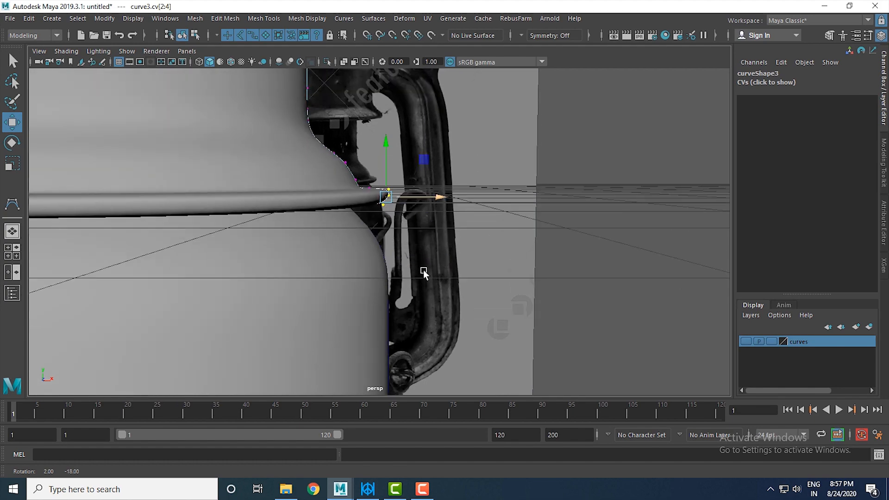
# Return to object mode and examine the collar's rim against the globe from several angles in the perspective view
pyautogui.scroll(-5, 415, 272)
pyautogui.keyDown('alt'); pyautogui.moveTo(370, 252); pyautogui.dragTo(390, 279, button='middle'); pyautogui.keyUp('alt')
pyautogui.scroll(-3, 408, 270)
pyautogui.keyDown('alt'); pyautogui.moveTo(439, 274); pyautogui.dragTo(524, 301); pyautogui.keyUp('alt')
pyautogui.scroll(3, 468, 276)
pyautogui.keyDown('alt'); pyautogui.moveTo(468, 275); pyautogui.dragTo(465, 251); pyautogui.keyUp('alt')
pyautogui.scroll(2, 455, 246)
pyautogui.scroll(-3, 466, 251)
pyautogui.moveTo(455, 249); pyautogui.dragTo(518, 230, button='right')
pyautogui.scroll(-2, 510, 238)
pyautogui.keyDown('alt'); pyautogui.moveTo(510, 237); pyautogui.dragTo(535, 266); pyautogui.keyUp('alt')
pyautogui.scroll(-2, 539, 266)
pyautogui.click(687, 270)
pyautogui.keyDown('alt'); pyautogui.moveTo(687, 271); pyautogui.dragTo(573, 248); pyautogui.keyUp('alt')
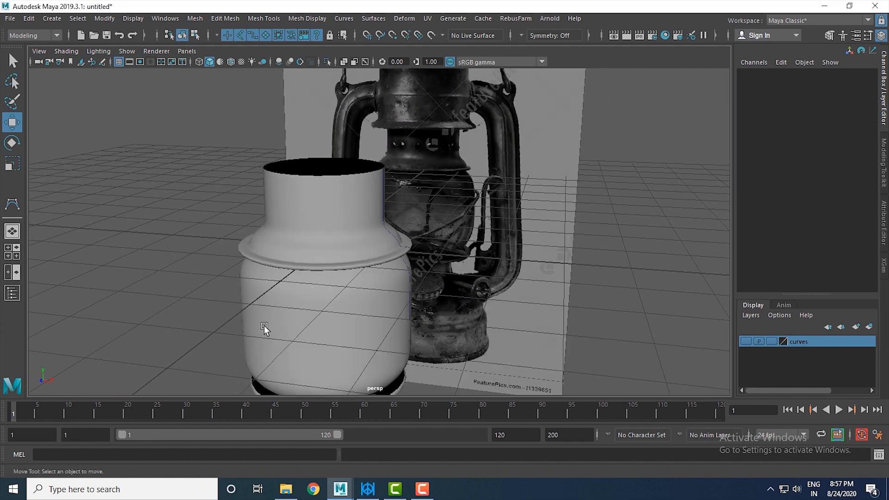
# Start a CV curve in the front view and trace the upper housing's underside and flared lower edge over the reference
pyautogui.press('space')
pyautogui.press('space')
pyautogui.scroll(-1, 447, 321)
pyautogui.scroll(4, 455, 300)
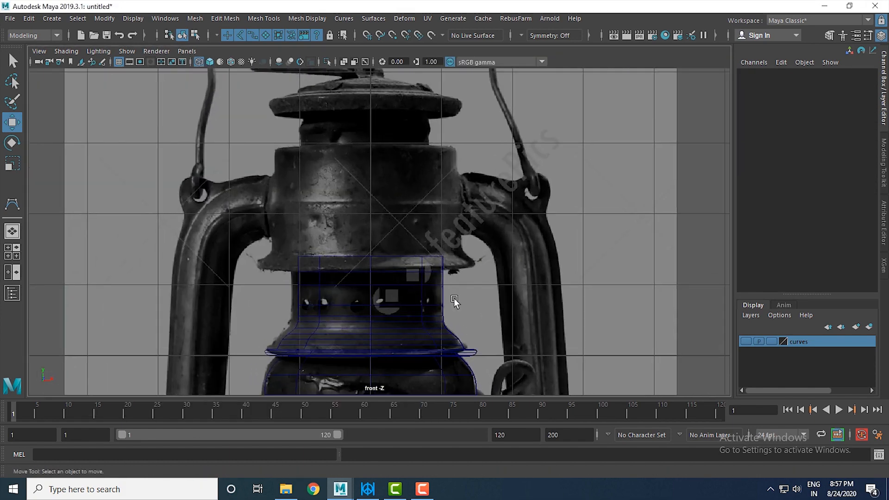
pyautogui.click(51, 18)
pyautogui.moveTo(72, 101)
pyautogui.click(208, 101)
pyautogui.scroll(2, 377, 203)
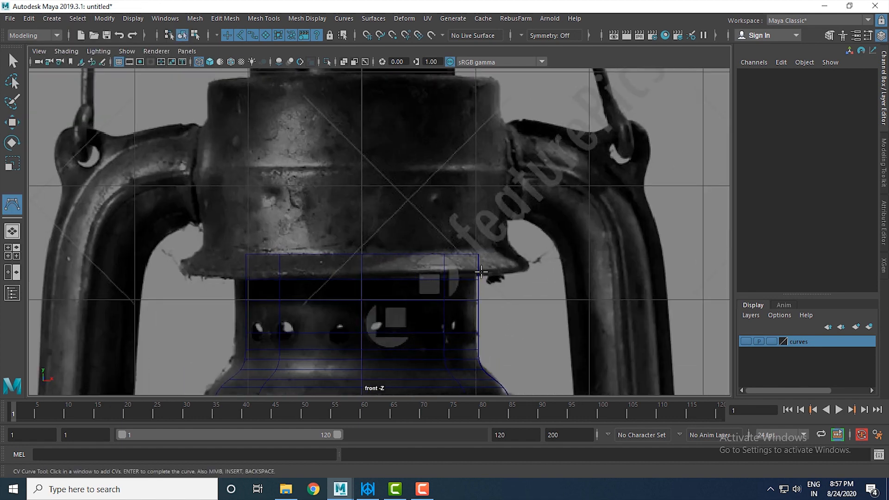
pyautogui.click(461, 273)
pyautogui.click(494, 269)
pyautogui.click(528, 266)
pyautogui.click(529, 259)
pyautogui.click(520, 254)
pyautogui.click(513, 246)
# Continue the CV curve up the housing's straight wall, over the stepped shoulder and inward along its top edge, and finish it
pyautogui.click(505, 215)
pyautogui.click(505, 183)
pyautogui.click(505, 137)
pyautogui.click(505, 117)
pyautogui.click(502, 114)
pyautogui.click(499, 110)
pyautogui.click(499, 98)
pyautogui.click(499, 76)
pyautogui.click(479, 77)
pyautogui.press('Return')
pyautogui.press('w')
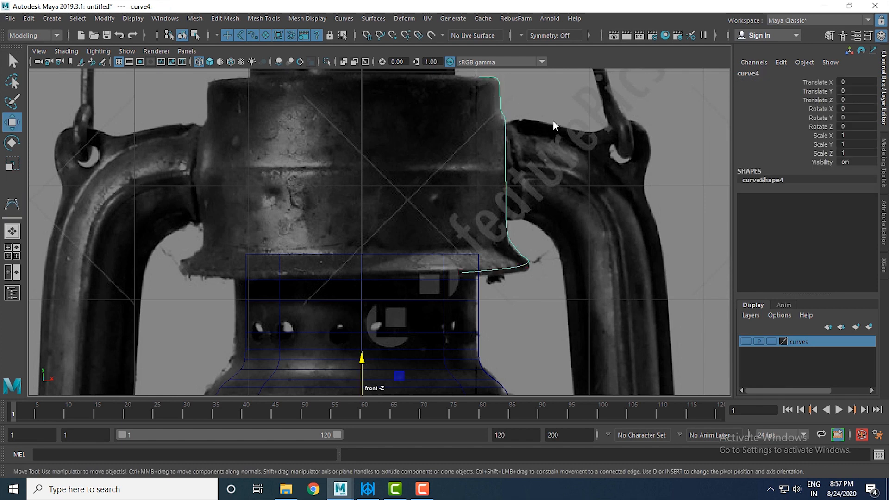
# Revolve the upper housing's profile curve into a surface and inspect it in the perspective view
pyautogui.press('space')
pyautogui.press('space')
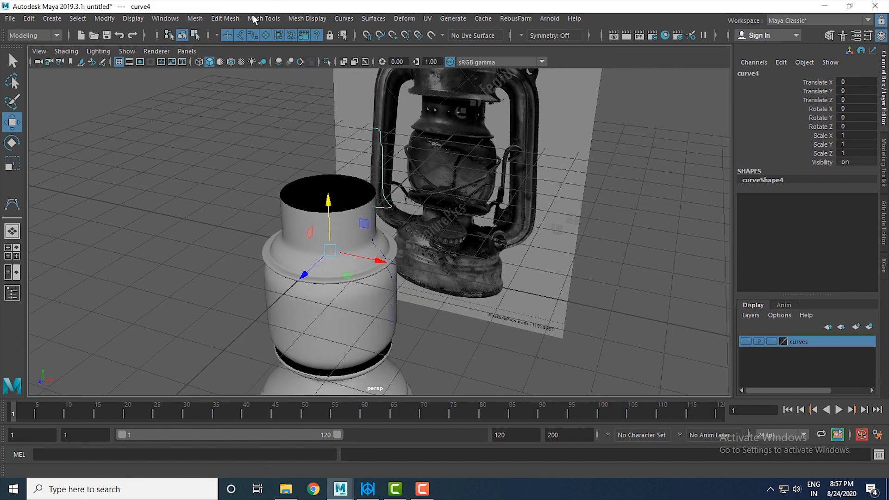
pyautogui.click(379, 18)
pyautogui.click(400, 82)
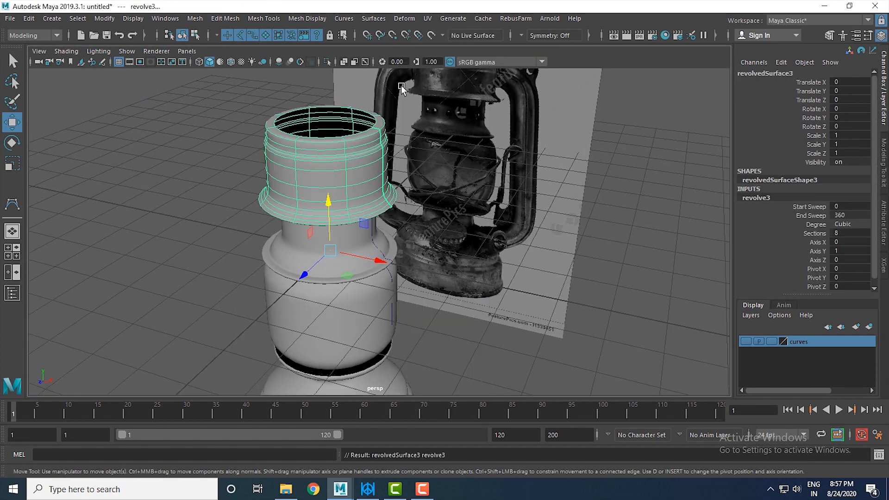
pyautogui.click(625, 279)
pyautogui.keyDown('alt'); pyautogui.moveTo(625, 279); pyautogui.dragTo(493, 264); pyautogui.keyUp('alt')
# Select all the revolved lantern surfaces, delete their construction history and deselect them
pyautogui.press('space')
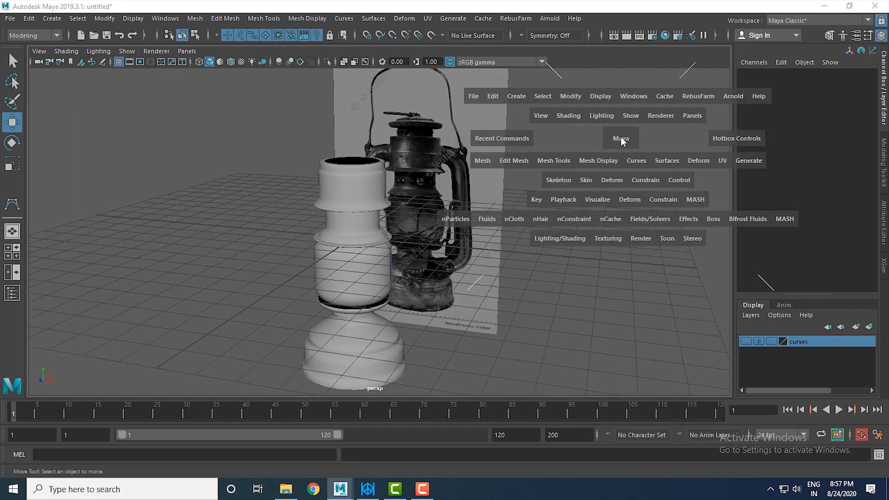
pyautogui.press('space')
pyautogui.keyDown('alt'); pyautogui.moveTo(384, 270); pyautogui.dragTo(401, 371); pyautogui.keyUp('alt')
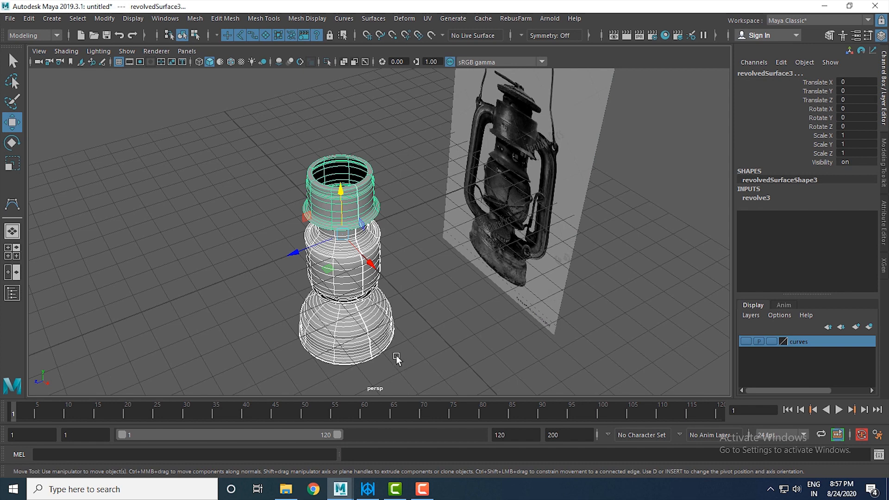
pyautogui.hotkey('alt', 'shift', 'd')
pyautogui.keyDown('alt'); pyautogui.moveTo(396, 358); pyautogui.dragTo(293, 230); pyautogui.keyUp('alt')
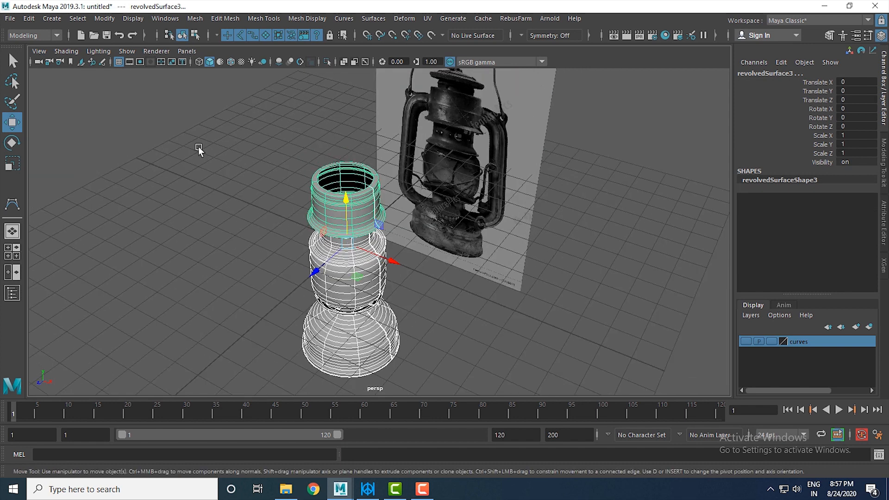
pyautogui.click(28, 19)
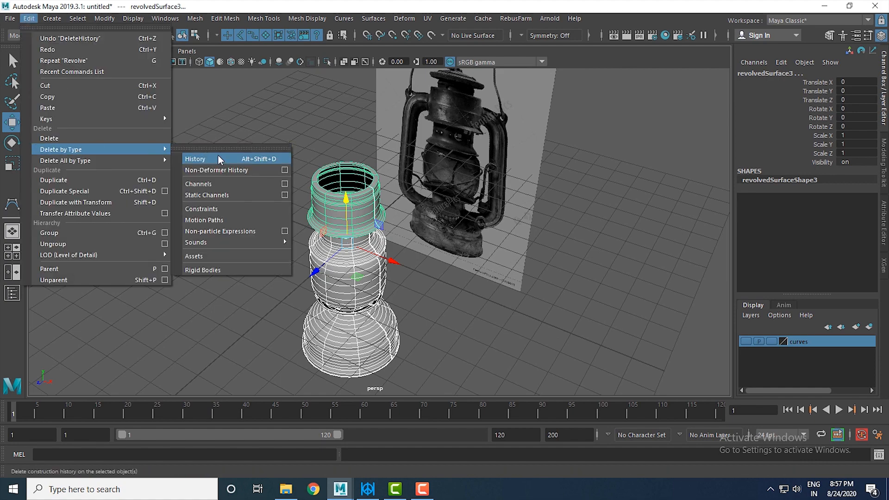
pyautogui.click(221, 158)
pyautogui.click(448, 296)
pyautogui.press('5')
# Rename the globe surface as glasslamp
pyautogui.click(329, 278)
pyautogui.keyDown('alt'); pyautogui.moveTo(329, 278); pyautogui.dragTo(359, 253); pyautogui.keyUp('alt')
pyautogui.doubleClick(811, 73)
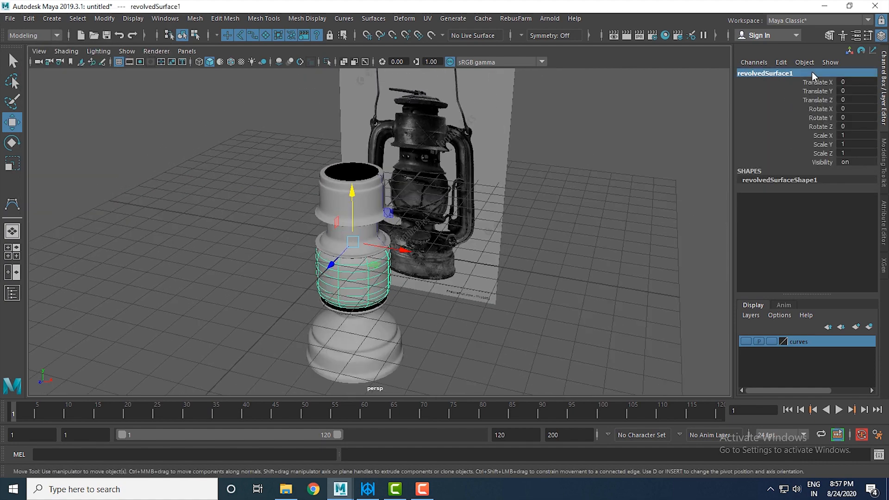
pyautogui.write('mp')
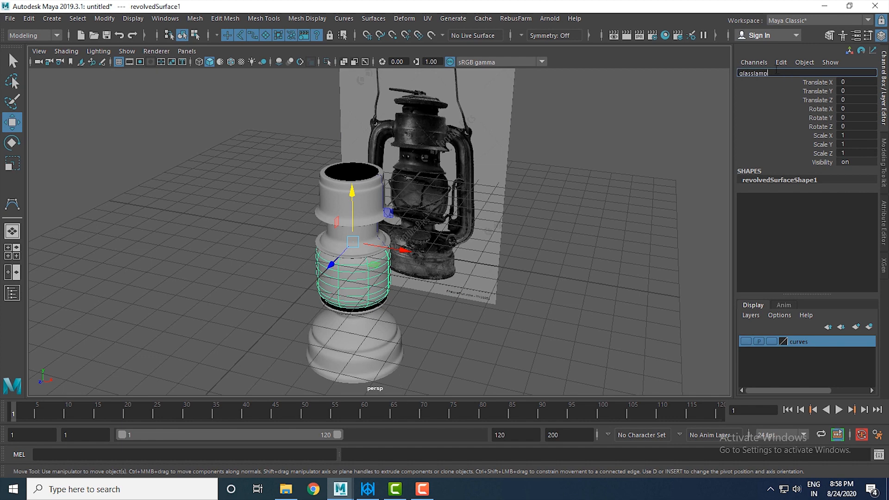
pyautogui.press('Return')
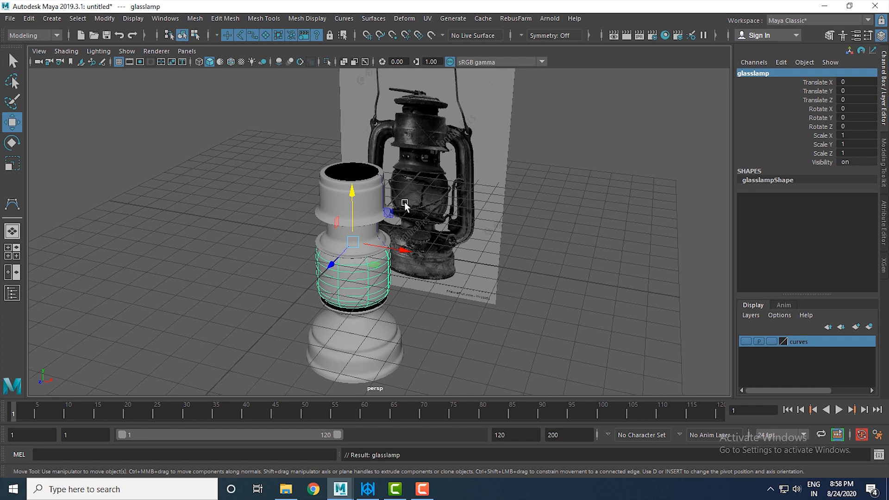
# Rename the collar surface above the globe as topglasspart
pyautogui.click(322, 242)
pyautogui.doubleClick(807, 74)
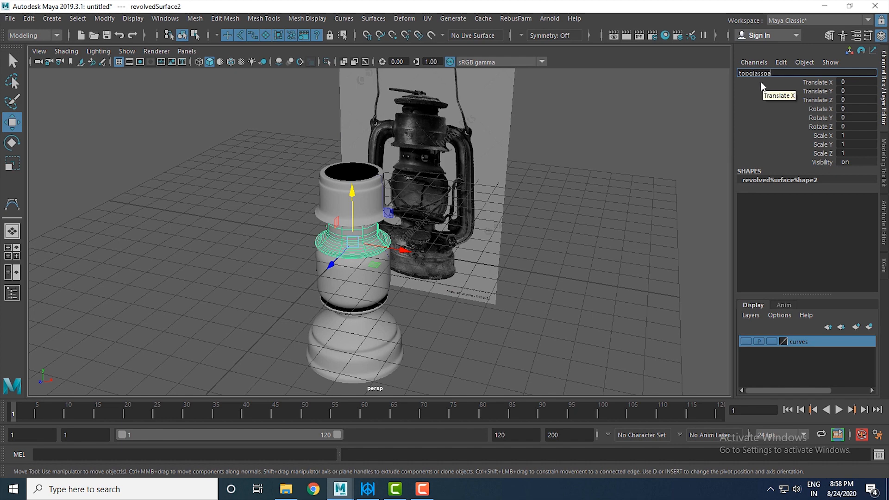
pyautogui.write('topglasspart')
pyautogui.press('Return')
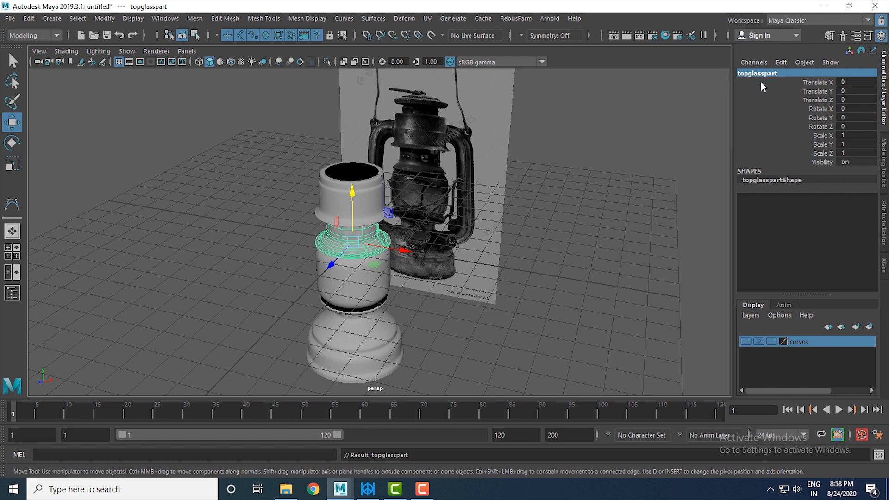
# Rename the revolved upper housing surface above the collar as topholder and deselect it
pyautogui.click(331, 197)
pyautogui.click(799, 73)
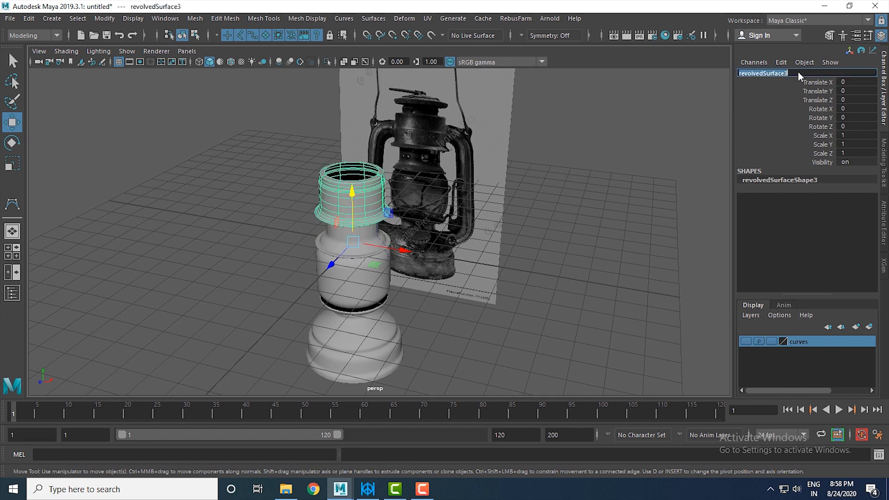
pyautogui.write('topholder')
pyautogui.press('Return')
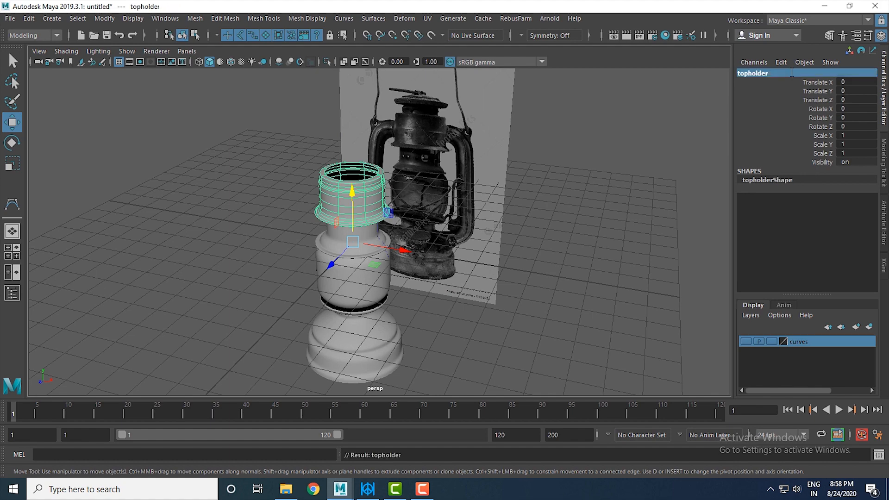
pyautogui.click(551, 231)
# Scale down the hull of control vertices at topholder's open upper rim to narrow the opening, then deselect the surface
pyautogui.press('space')
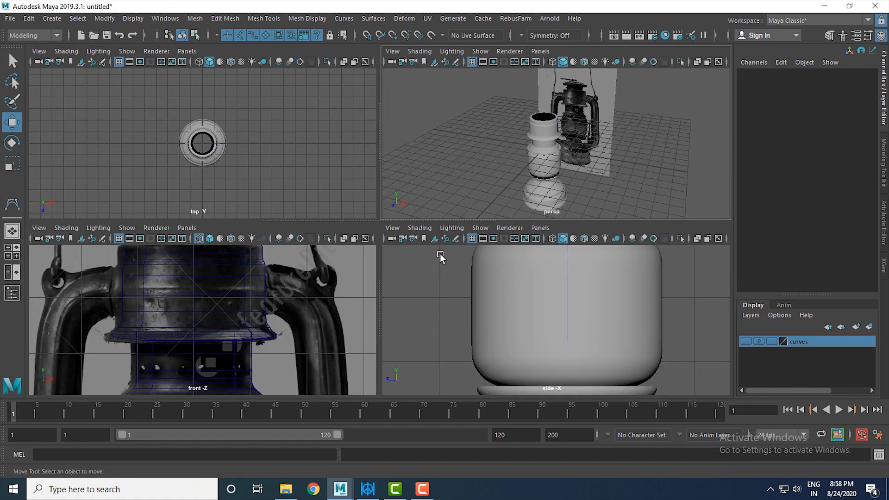
pyautogui.press('space')
pyautogui.scroll(8, 573, 257)
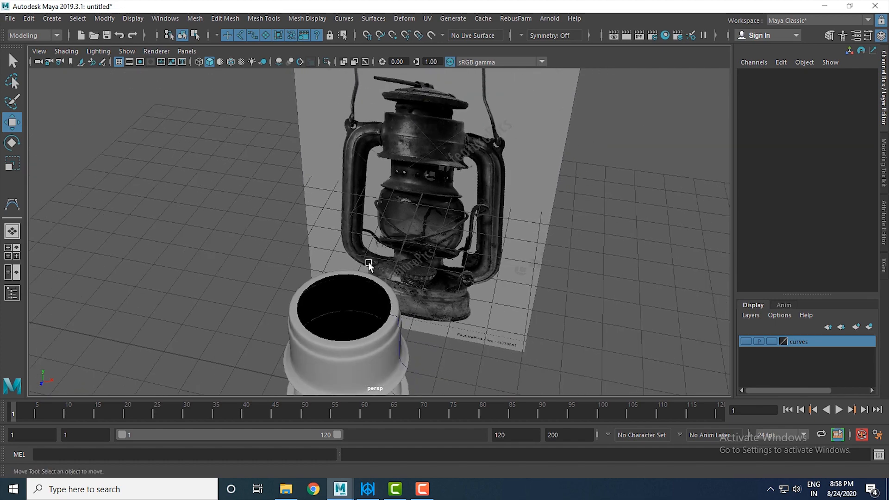
pyautogui.scroll(5, 406, 343)
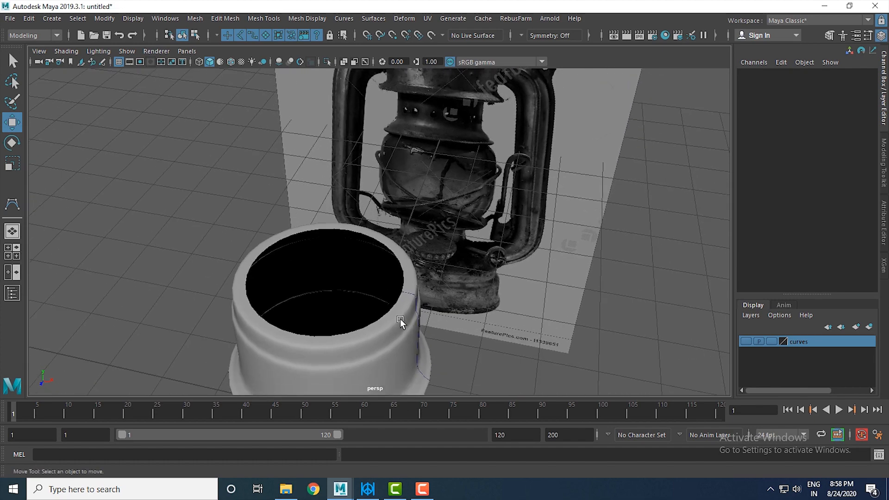
pyautogui.click(396, 308)
pyautogui.moveTo(398, 307); pyautogui.dragTo(446, 204, button='right')
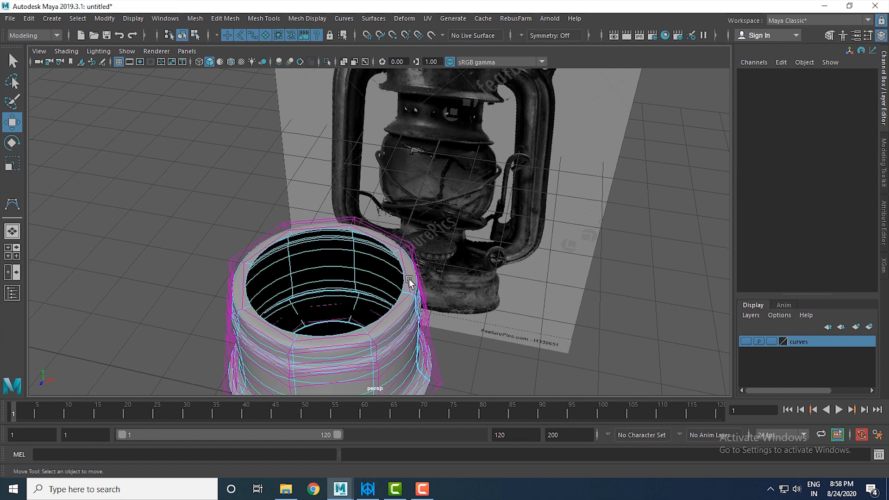
pyautogui.click(402, 274)
pyautogui.press('r')
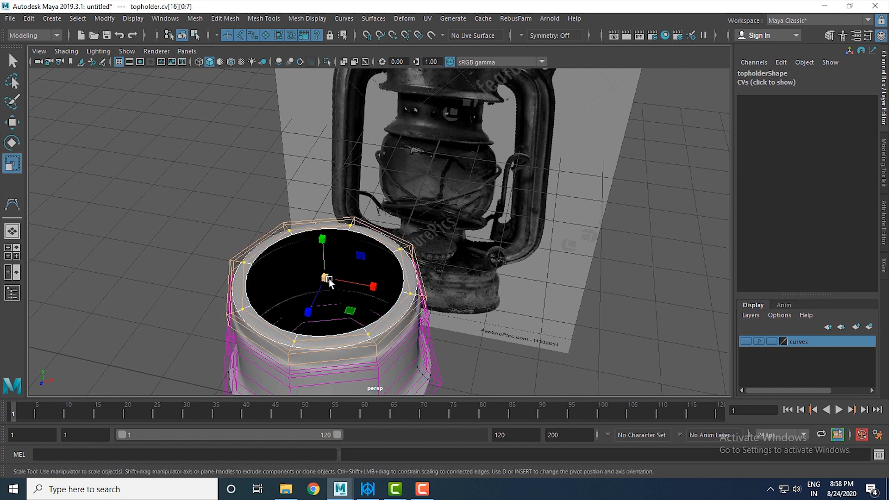
pyautogui.moveTo(324, 275)
pyautogui.mouseDown()
pyautogui.moveTo(234, 271)
pyautogui.moveTo(275, 275)
pyautogui.mouseUp()
pyautogui.moveTo(363, 324)
pyautogui.mouseDown(button='right')
pyautogui.moveTo(581, 248)
pyautogui.moveTo(475, 218)
pyautogui.mouseUp(button='right')
pyautogui.keyDown('alt'); pyautogui.moveTo(475, 218); pyautogui.dragTo(467, 160); pyautogui.keyUp('alt')
pyautogui.click(187, 351)
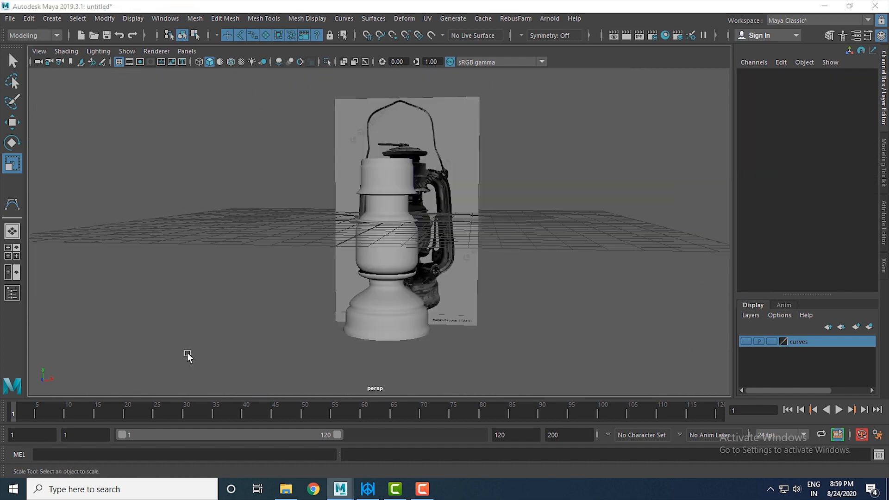
# Start a CV curve in the front view, tracing the right side of the neck from just inside topholder up to the cap's underside
pyautogui.press('space')
pyautogui.keyDown('alt'); pyautogui.moveTo(297, 313); pyautogui.dragTo(277, 298, button='right'); pyautogui.keyUp('alt')
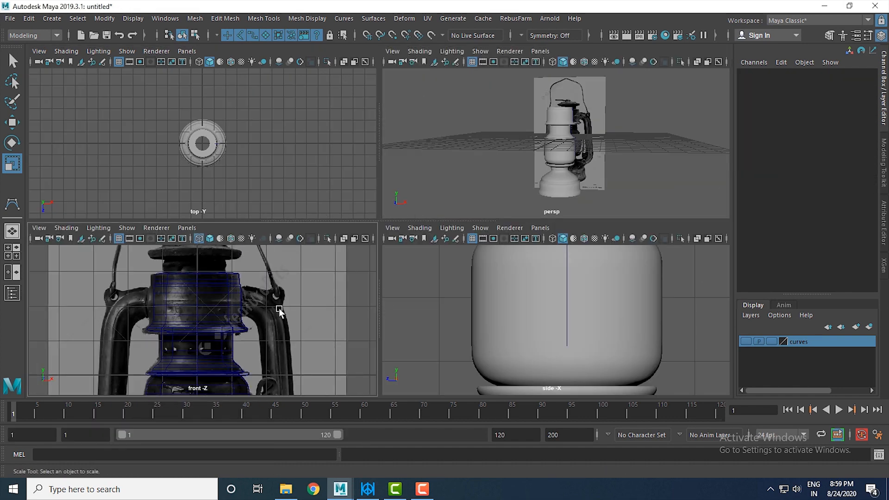
pyautogui.press('space')
pyautogui.keyDown('alt'); pyautogui.moveTo(450, 307); pyautogui.dragTo(426, 242, button='right'); pyautogui.keyUp('alt')
pyautogui.keyDown('alt'); pyautogui.moveTo(426, 242); pyautogui.dragTo(437, 234, button='middle'); pyautogui.keyUp('alt')
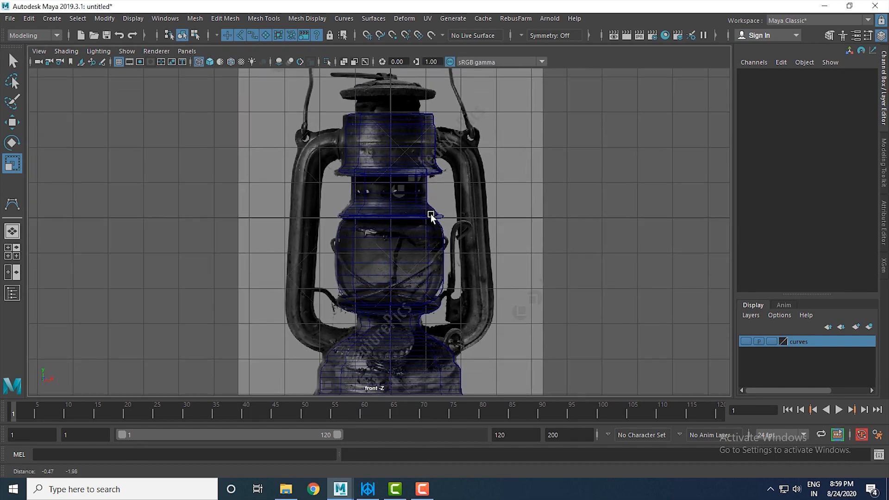
pyautogui.scroll(8, 397, 235)
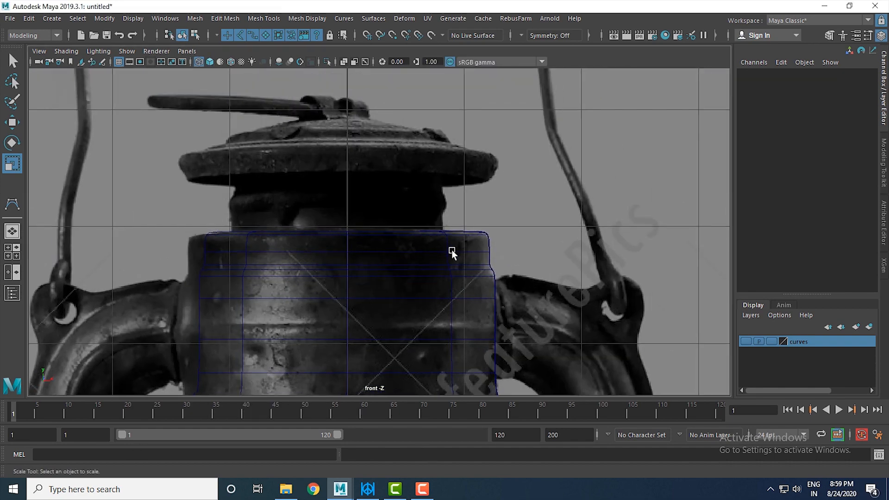
pyautogui.click(463, 229)
pyautogui.scroll(2, 394, 222)
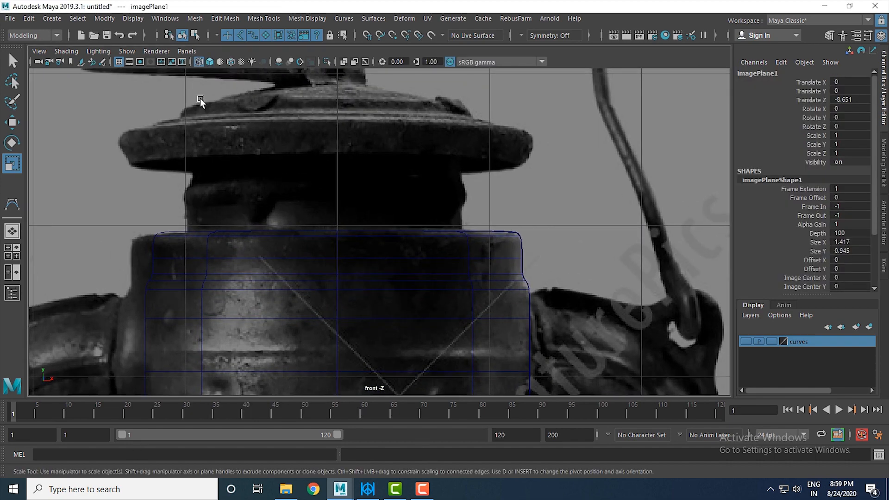
pyautogui.click(52, 18)
pyautogui.moveTo(98, 102)
pyautogui.click(224, 111)
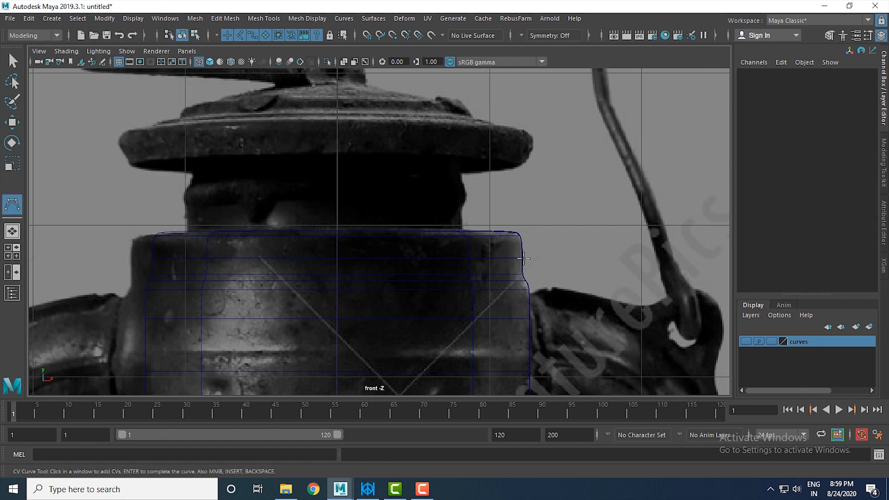
pyautogui.click(460, 246)
pyautogui.click(461, 222)
pyautogui.click(468, 198)
pyautogui.click(465, 189)
pyautogui.click(461, 180)
pyautogui.click(460, 167)
# Continue the curve around the cap's brim and up the sloped edge above it
pyautogui.click(468, 168)
pyautogui.click(494, 168)
pyautogui.click(519, 164)
pyautogui.click(530, 152)
pyautogui.click(532, 136)
pyautogui.click(524, 128)
pyautogui.click(515, 126)
pyautogui.click(488, 127)
pyautogui.click(477, 119)
pyautogui.click(469, 111)
pyautogui.click(463, 103)
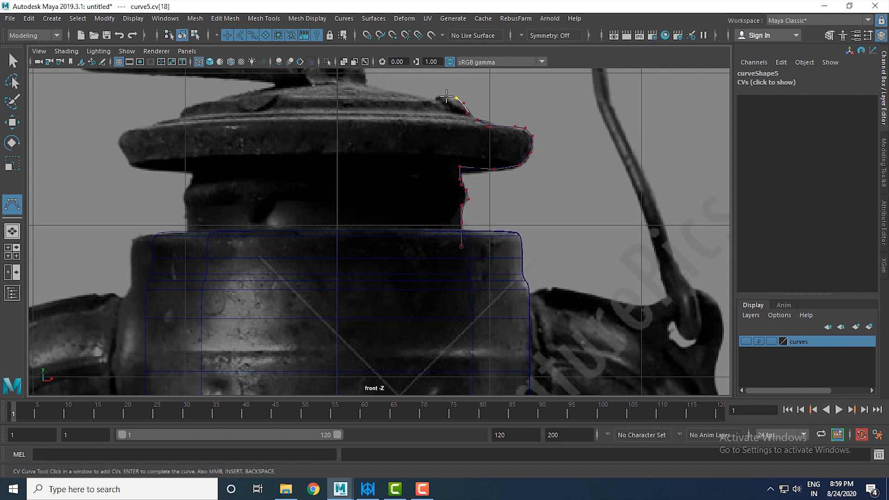
# Trace the cap's upper slope in to the lantern's centre axis and complete the profile curve
pyautogui.click(445, 98)
pyautogui.click(423, 98)
pyautogui.keyDown('alt'); pyautogui.moveTo(395, 93); pyautogui.dragTo(444, 162, button='middle'); pyautogui.keyUp('alt')
pyautogui.click(444, 162)
pyautogui.click(417, 152)
pyautogui.click(405, 146)
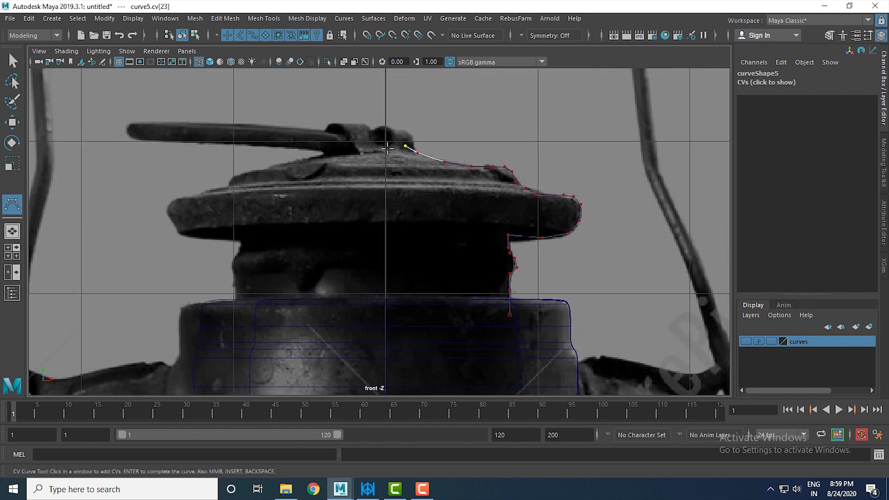
pyautogui.click(396, 146)
pyautogui.press('r')
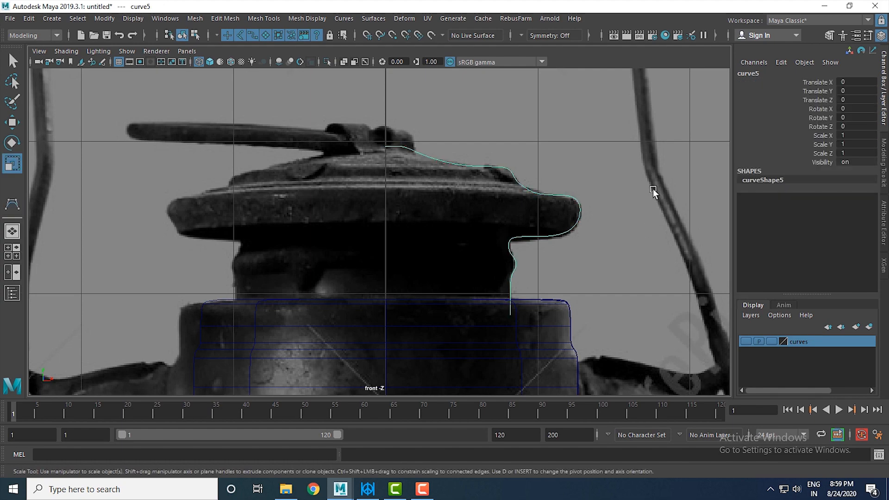
# Revolve the cap's profile curve into a surface and inspect it in the perspective view
pyautogui.press('space')
pyautogui.press('space')
pyautogui.moveTo(573, 199)
pyautogui.keyDown('alt'); pyautogui.mouseDown()
pyautogui.moveTo(467, 246)
pyautogui.moveTo(495, 237)
pyautogui.mouseUp(); pyautogui.keyUp('alt')
pyautogui.scroll(3, 468, 246)
pyautogui.click(373, 18)
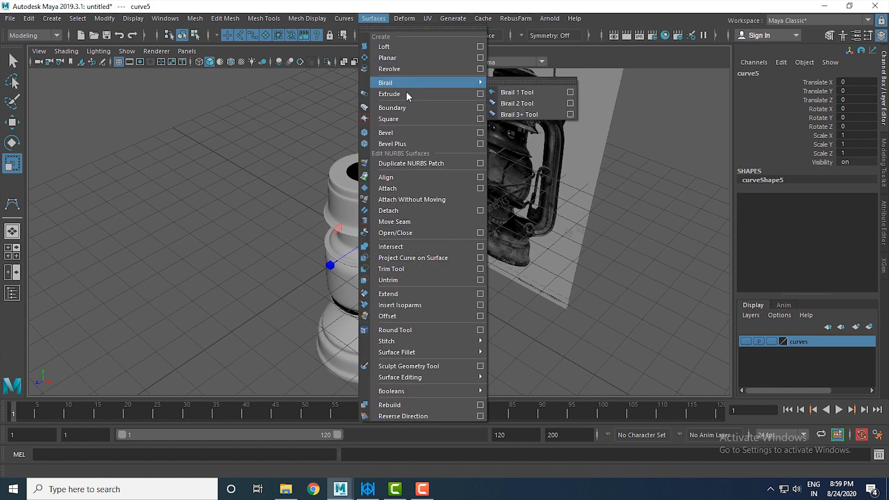
pyautogui.click(399, 70)
pyautogui.keyDown('alt'); pyautogui.moveTo(416, 217); pyautogui.dragTo(546, 222); pyautogui.keyUp('alt')
pyautogui.click(547, 223)
pyautogui.keyDown('alt'); pyautogui.moveTo(620, 252); pyautogui.dragTo(548, 291); pyautogui.keyUp('alt')
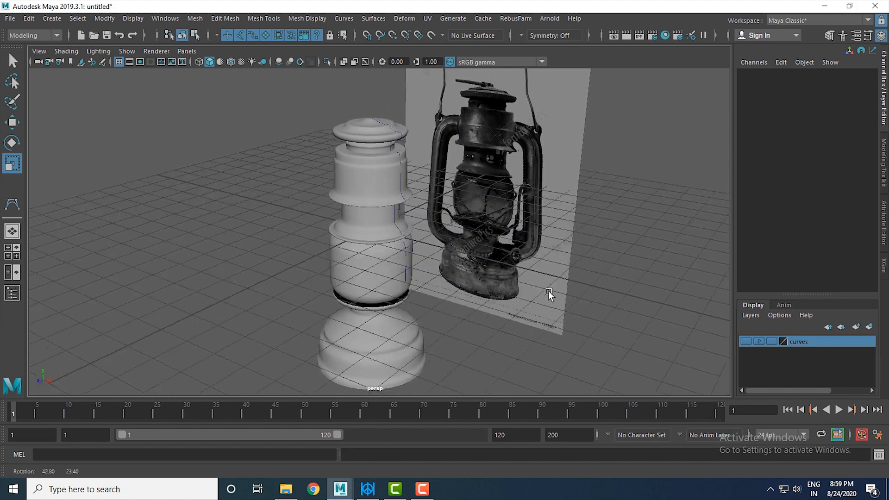
# Rename the revolved cap surface as upperpart
pyautogui.scroll(2, 417, 184)
pyautogui.keyDown('alt'); pyautogui.moveTo(416, 184); pyautogui.dragTo(441, 251, button='middle'); pyautogui.keyUp('alt')
pyautogui.scroll(3, 441, 251)
pyautogui.click(381, 166)
pyautogui.keyDown('alt'); pyautogui.moveTo(380, 165); pyautogui.dragTo(352, 176); pyautogui.keyUp('alt')
pyautogui.doubleClick(808, 73)
pyautogui.write('upperpart')
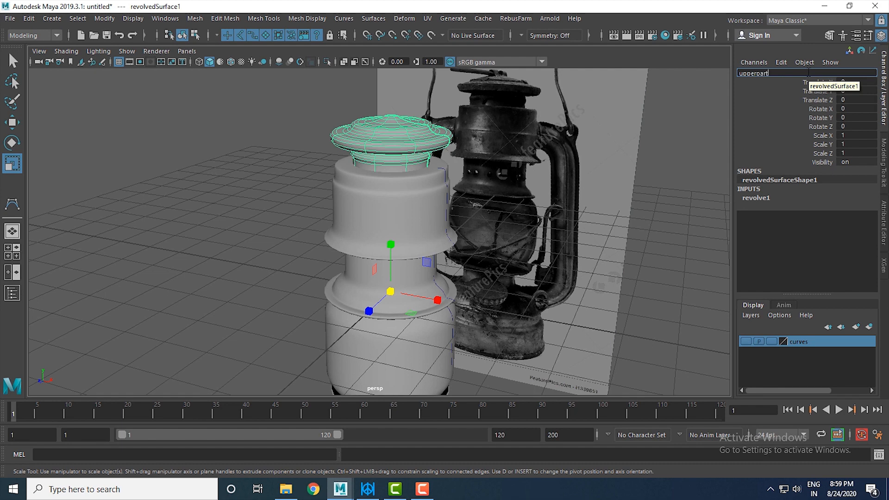
pyautogui.press('Return')
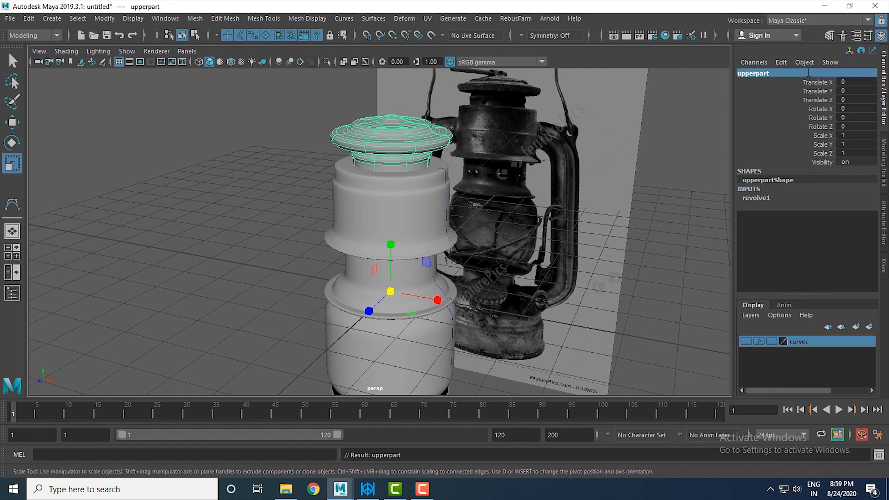
# Delete the cap surface's construction history and clear the selection
pyautogui.keyDown('alt'); pyautogui.moveTo(511, 328); pyautogui.dragTo(373, 255); pyautogui.keyUp('alt')
pyautogui.hotkey('alt', 'shift', 'd')
pyautogui.click(374, 254)
pyautogui.keyDown('alt'); pyautogui.moveTo(374, 254); pyautogui.dragTo(316, 226, button='right'); pyautogui.keyUp('alt')
pyautogui.keyDown('alt'); pyautogui.moveTo(315, 226); pyautogui.dragTo(220, 121); pyautogui.keyUp('alt')
pyautogui.moveTo(215, 115); pyautogui.dragTo(392, 429)
pyautogui.keyDown('alt'); pyautogui.moveTo(372, 320); pyautogui.dragTo(430, 304); pyautogui.keyUp('alt')
pyautogui.click(556, 340)
pyautogui.keyDown('alt'); pyautogui.moveTo(556, 340); pyautogui.dragTo(462, 371); pyautogui.keyUp('alt')
pyautogui.click(381, 343)
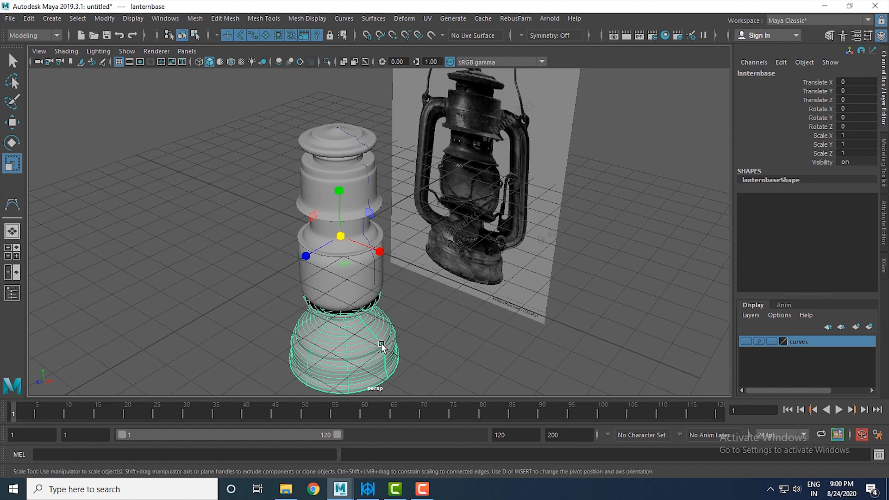
pyautogui.keyDown('alt'); pyautogui.moveTo(422, 321); pyautogui.dragTo(467, 292); pyautogui.keyUp('alt')
pyautogui.press('space')
pyautogui.press('space')
pyautogui.keyDown('alt'); pyautogui.moveTo(387, 312); pyautogui.dragTo(386, 211, button='right'); pyautogui.keyUp('alt')
pyautogui.keyDown('alt'); pyautogui.moveTo(386, 211); pyautogui.dragTo(361, 101, button='middle'); pyautogui.keyUp('alt')
pyautogui.keyDown('alt'); pyautogui.moveTo(361, 101); pyautogui.dragTo(452, 210, button='right'); pyautogui.keyUp('alt')
pyautogui.keyDown('alt'); pyautogui.moveTo(452, 210); pyautogui.dragTo(461, 224, button='middle'); pyautogui.keyUp('alt')
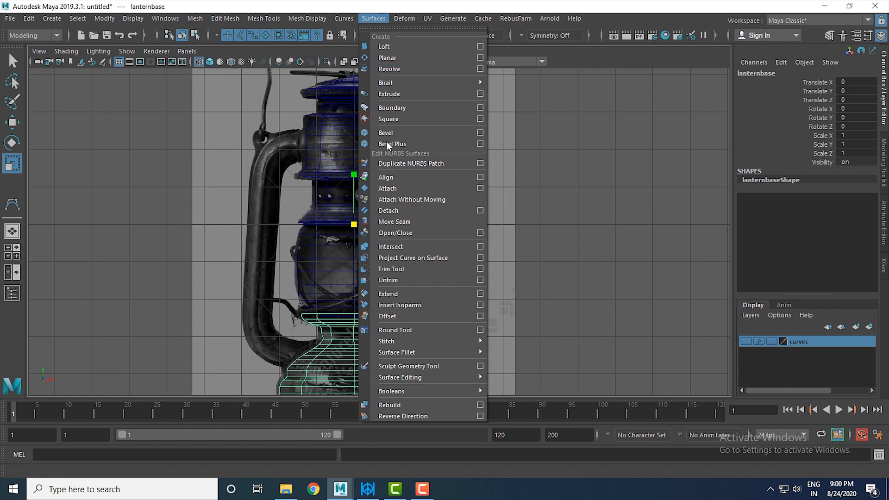
pyautogui.click(409, 94)
pyautogui.press('space')
pyautogui.press('space')
pyautogui.keyDown('alt'); pyautogui.moveTo(426, 190); pyautogui.dragTo(421, 235); pyautogui.keyUp('alt')
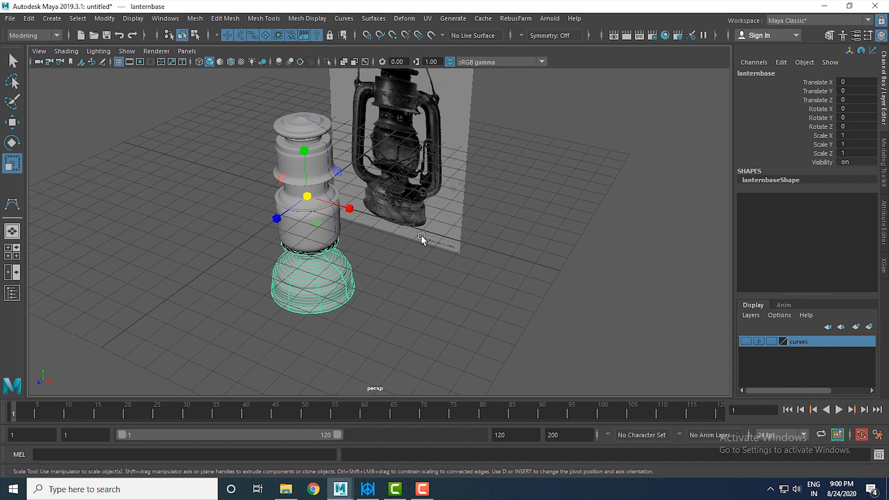
# Start a CV curve in the front view along the right handle tube's centreline, from inside the upper housing around the upper bend and downward
pyautogui.press('space')
pyautogui.press('space')
pyautogui.scroll(1, 424, 291)
pyautogui.click(51, 19)
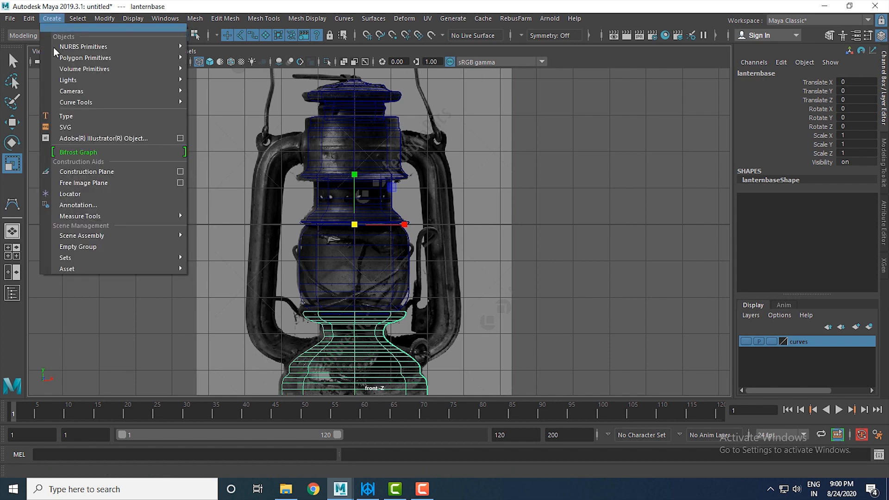
pyautogui.moveTo(79, 101)
pyautogui.click(211, 110)
pyautogui.scroll(1, 380, 132)
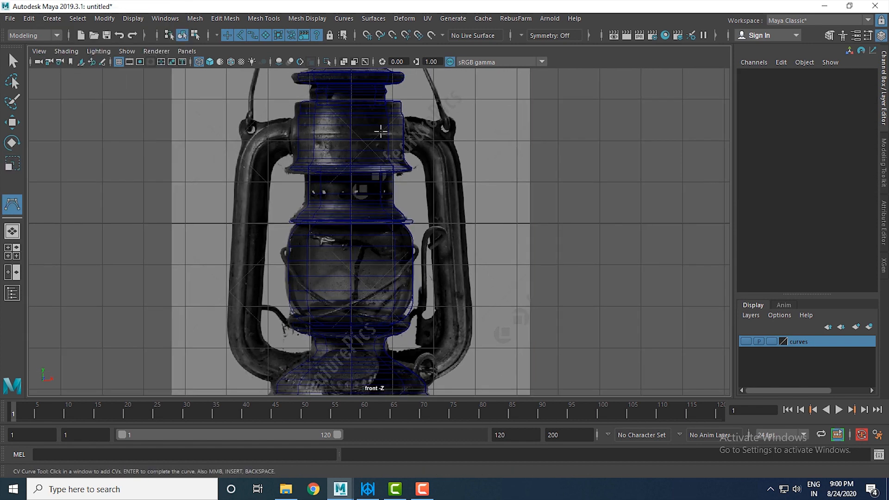
pyautogui.click(387, 134)
pyautogui.click(423, 136)
pyautogui.click(435, 141)
pyautogui.click(442, 152)
pyautogui.click(445, 167)
pyautogui.click(445, 172)
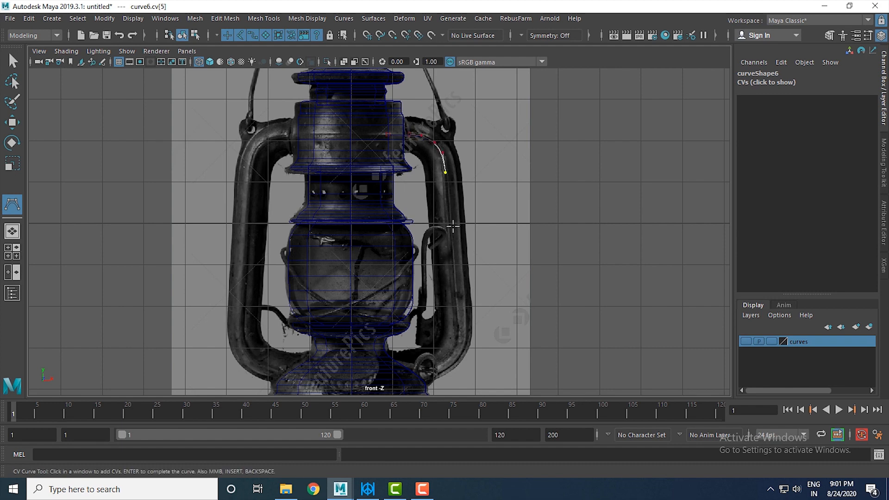
pyautogui.click(450, 235)
# Continue the handle curve down the tube and around its lower bend into the lantern base, then complete it
pyautogui.keyDown('alt'); pyautogui.moveTo(458, 317); pyautogui.dragTo(455, 221, button='middle'); pyautogui.keyUp('alt')
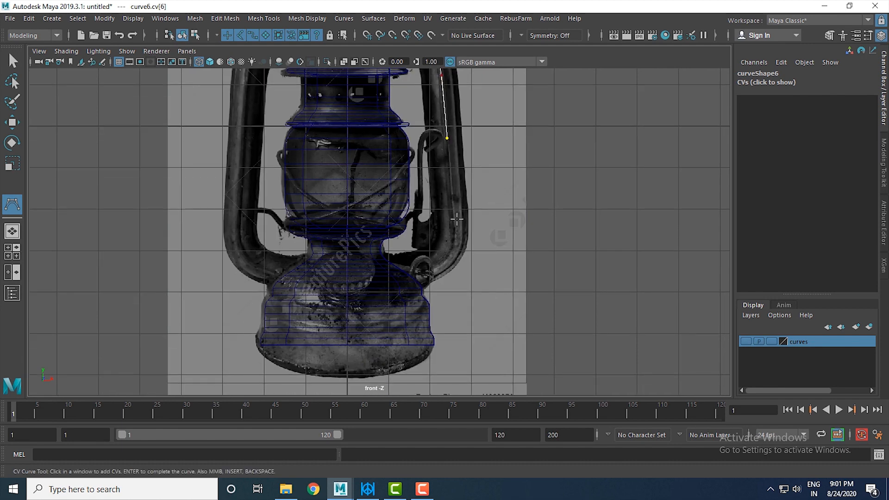
pyautogui.click(453, 219)
pyautogui.click(452, 244)
pyautogui.click(445, 259)
pyautogui.click(430, 270)
pyautogui.click(410, 274)
pyautogui.click(391, 281)
pyautogui.press('Return')
pyautogui.press('r')
pyautogui.scroll(-3, 591, 192)
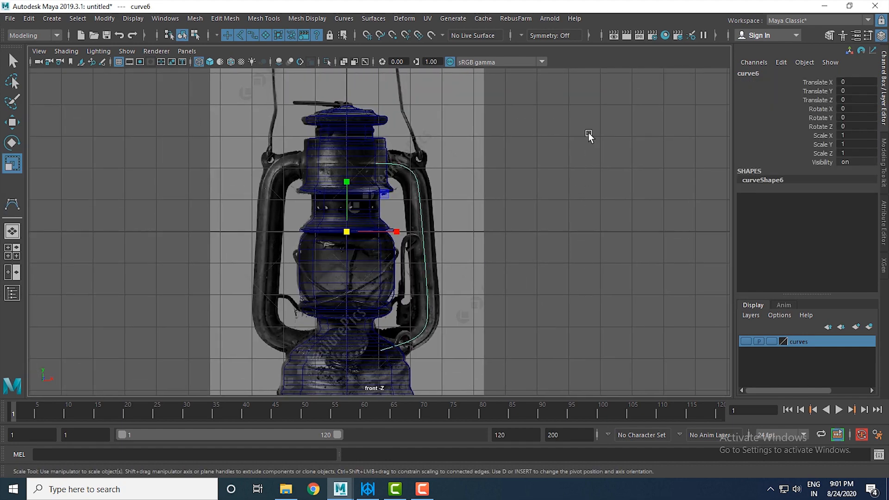
# Create a NURBS circle in the perspective view and move it out beside the lantern to Translate X 7.876
pyautogui.press('space')
pyautogui.press('space')
pyautogui.keyDown('alt'); pyautogui.moveTo(540, 237); pyautogui.dragTo(444, 231); pyautogui.keyUp('alt')
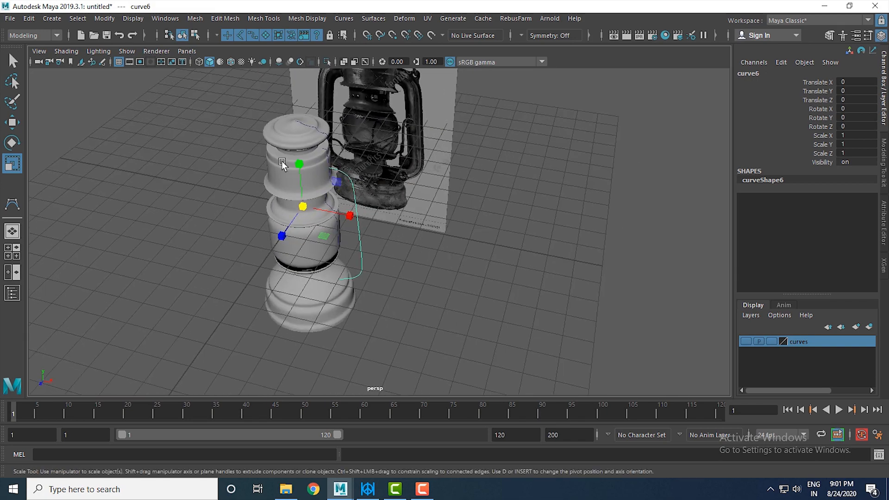
pyautogui.click(54, 18)
pyautogui.moveTo(71, 57)
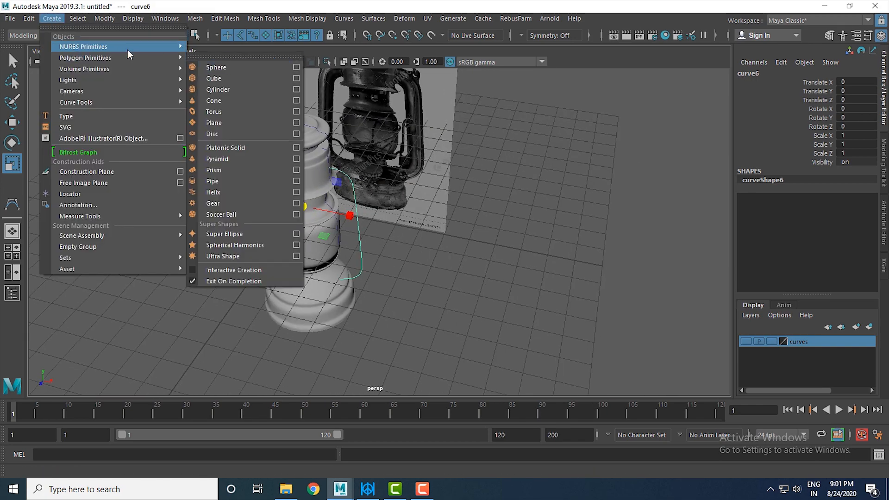
pyautogui.moveTo(128, 48)
pyautogui.click(217, 119)
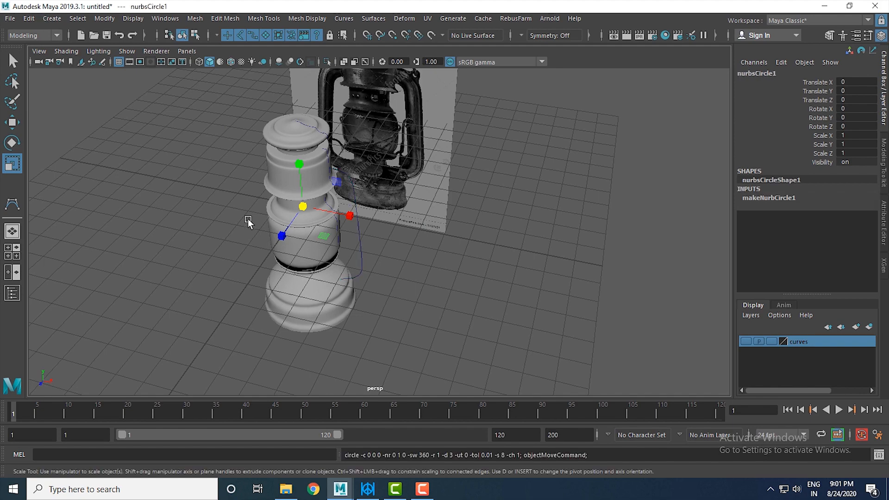
pyautogui.keyDown('alt'); pyautogui.moveTo(268, 243); pyautogui.dragTo(256, 205, button='middle'); pyautogui.keyUp('alt')
pyautogui.press('w')
pyautogui.moveTo(333, 178); pyautogui.dragTo(477, 232)
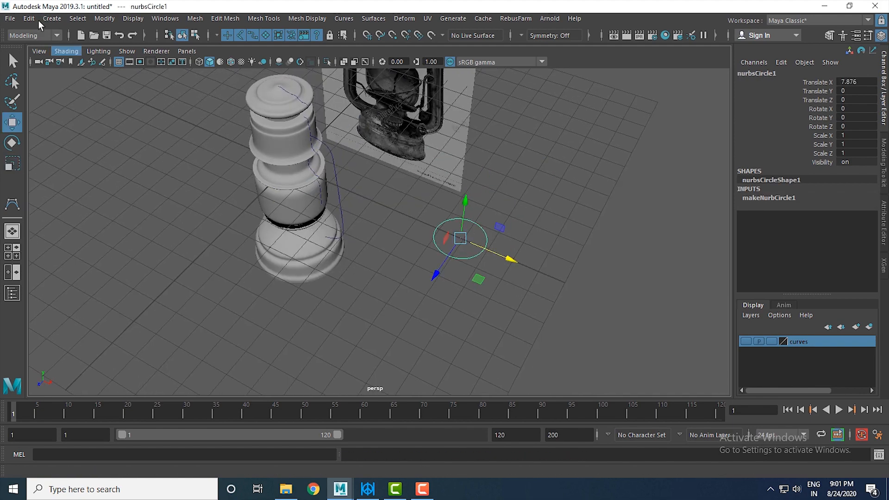
pyautogui.click(51, 18)
pyautogui.moveTo(68, 47)
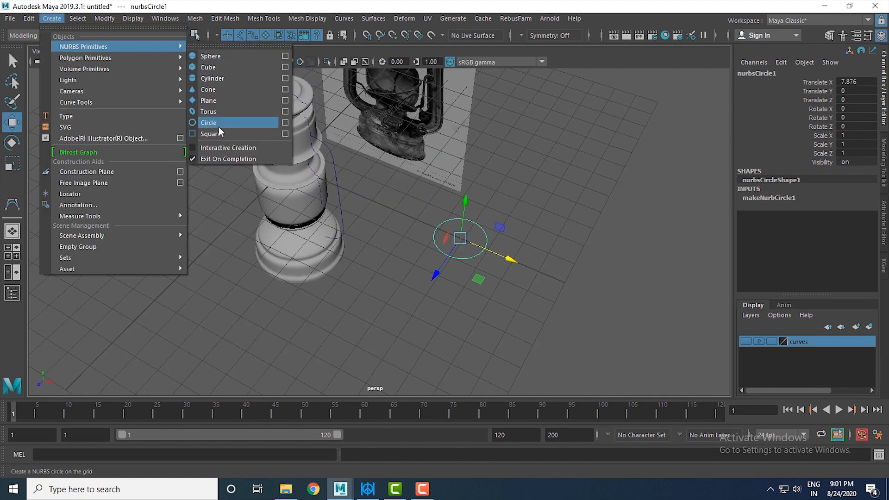
pyautogui.click(499, 312)
# Increase the number of sections of the NURBS circle through its makeNurbCircle1 construction settings
pyautogui.scroll(3, 499, 312)
pyautogui.keyDown('alt'); pyautogui.moveTo(499, 312); pyautogui.dragTo(388, 310, button='middle'); pyautogui.keyUp('alt')
pyautogui.scroll(7, 463, 337)
pyautogui.keyDown('alt'); pyautogui.moveTo(515, 245); pyautogui.dragTo(568, 265, button='middle'); pyautogui.keyUp('alt')
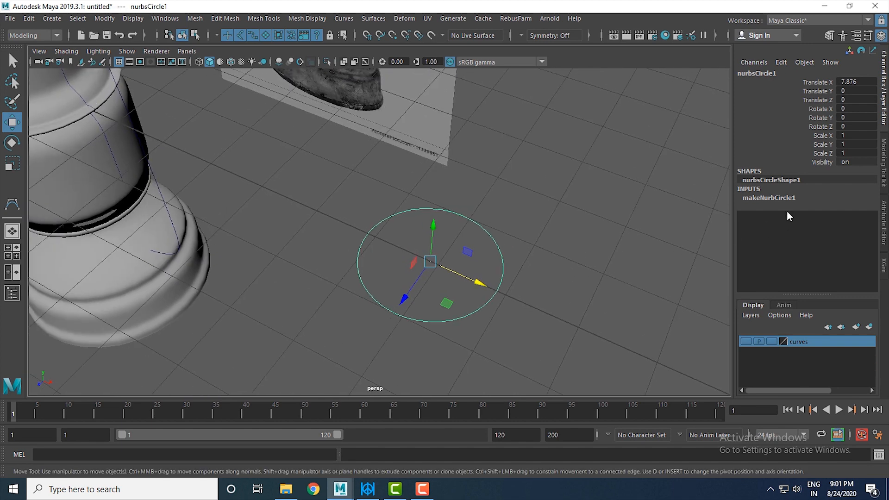
pyautogui.click(783, 198)
pyautogui.scroll(-1, 854, 291)
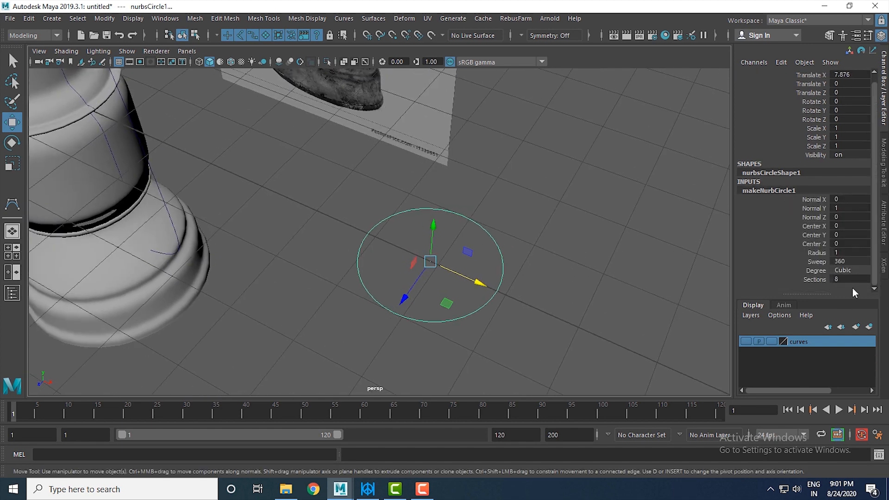
pyautogui.click(853, 279)
# Select every other control vertex of the circle and scale them inward to form a five-pointed star profile
pyautogui.moveTo(484, 226); pyautogui.dragTo(416, 215, button='right')
pyautogui.keyDown('alt'); pyautogui.moveTo(488, 257); pyautogui.dragTo(360, 249); pyautogui.keyUp('alt')
pyautogui.keyDown('shift'); pyautogui.moveTo(421, 223); pyautogui.dragTo(490, 246); pyautogui.keyUp('shift')
pyautogui.keyDown('shift'); pyautogui.moveTo(460, 283); pyautogui.dragTo(482, 304); pyautogui.keyUp('shift')
pyautogui.keyDown('shift'); pyautogui.click(414, 305); pyautogui.keyUp('shift')
pyautogui.hotkey('ctrl', 'z')
pyautogui.keyDown('shift'); pyautogui.click(383, 301); pyautogui.keyUp('shift')
pyautogui.press('r')
pyautogui.moveTo(420, 262); pyautogui.dragTo(389, 251)
pyautogui.keyDown('alt'); pyautogui.moveTo(468, 391); pyautogui.dragTo(476, 296, button='middle'); pyautogui.keyUp('alt')
pyautogui.keyDown('alt'); pyautogui.moveTo(476, 296); pyautogui.dragTo(481, 259); pyautogui.keyUp('alt')
pyautogui.keyDown('alt'); pyautogui.moveTo(482, 287); pyautogui.dragTo(625, 431, button='right'); pyautogui.keyUp('alt')
pyautogui.keyDown('alt'); pyautogui.moveTo(551, 329); pyautogui.dragTo(518, 373, button='middle'); pyautogui.keyUp('alt')
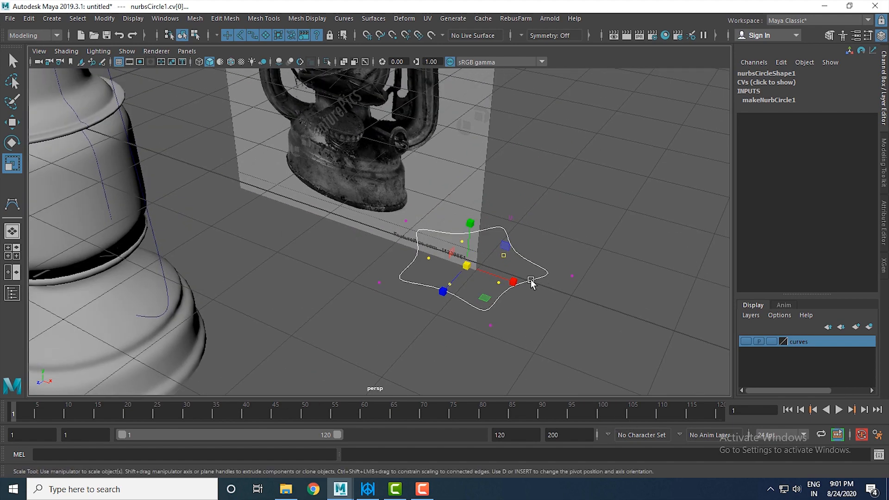
# Return the star profile to object selection and scale it uniformly to about 0.679
pyautogui.keyDown('alt'); pyautogui.moveTo(531, 284); pyautogui.dragTo(426, 259, button='right'); pyautogui.keyUp('alt')
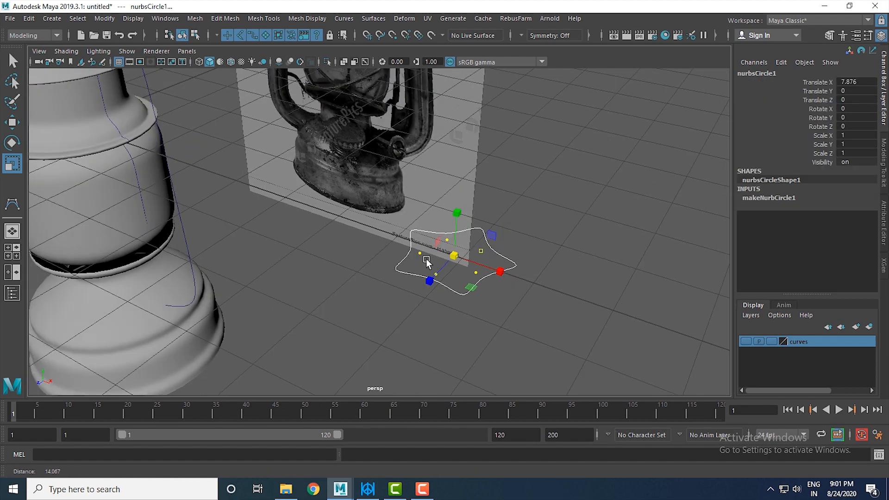
pyautogui.keyDown('alt'); pyautogui.moveTo(426, 259); pyautogui.dragTo(468, 310); pyautogui.keyUp('alt')
pyautogui.click(435, 270)
pyautogui.click(427, 266)
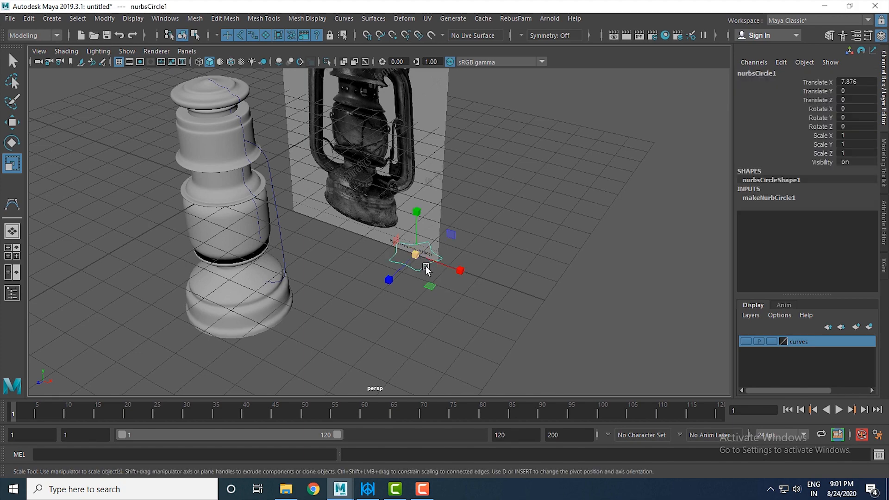
pyautogui.moveTo(416, 254); pyautogui.dragTo(482, 230)
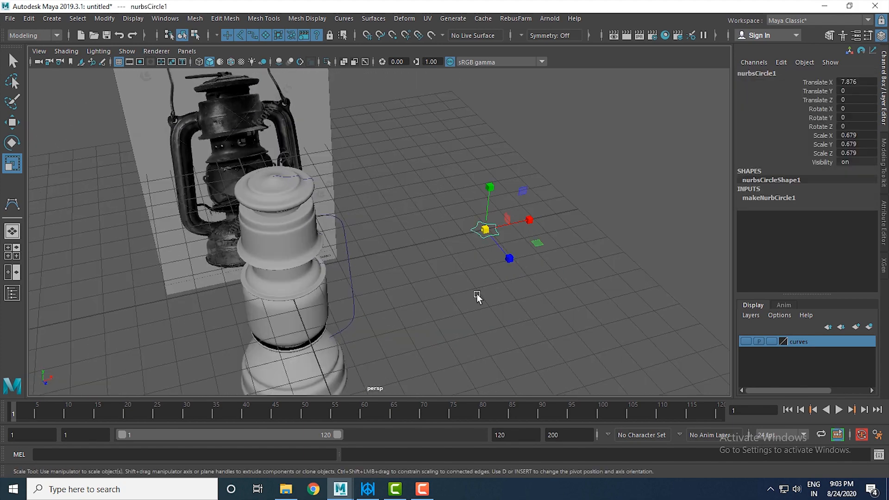
# Try to extrude the star profile along the handle curve with reset Extrude options, and delete the resulting surface
pyautogui.click(345, 276)
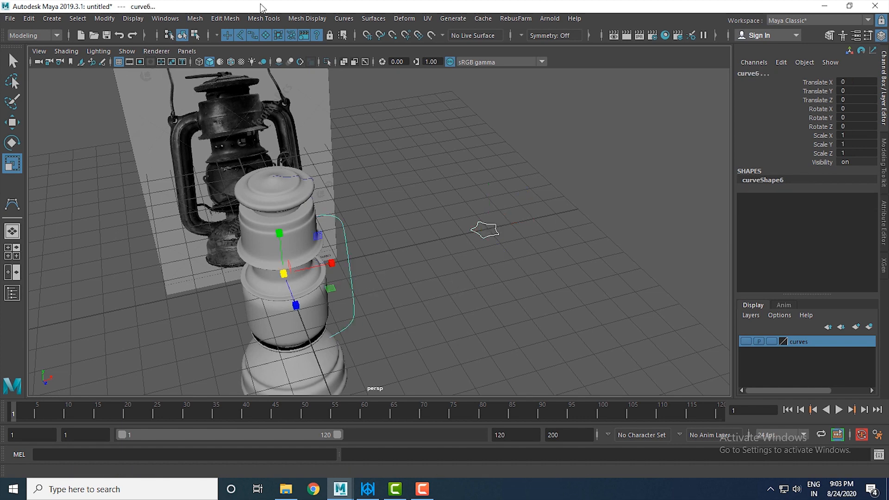
pyautogui.click(375, 19)
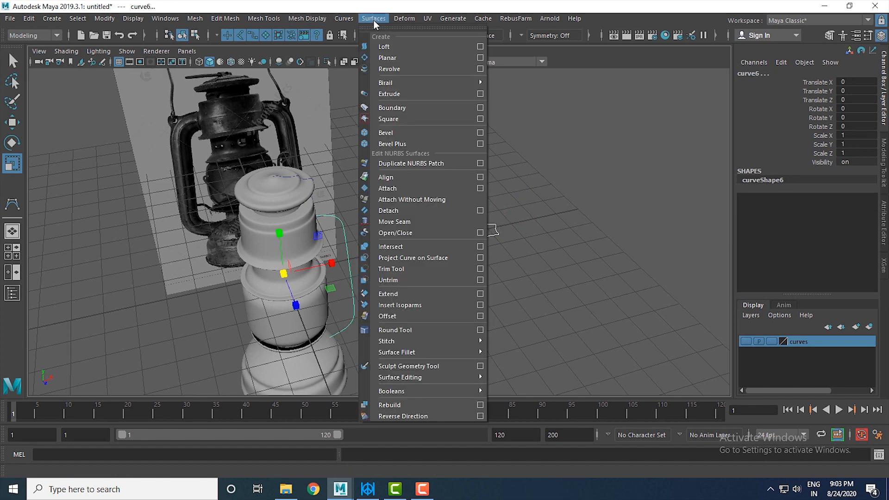
pyautogui.click(481, 94)
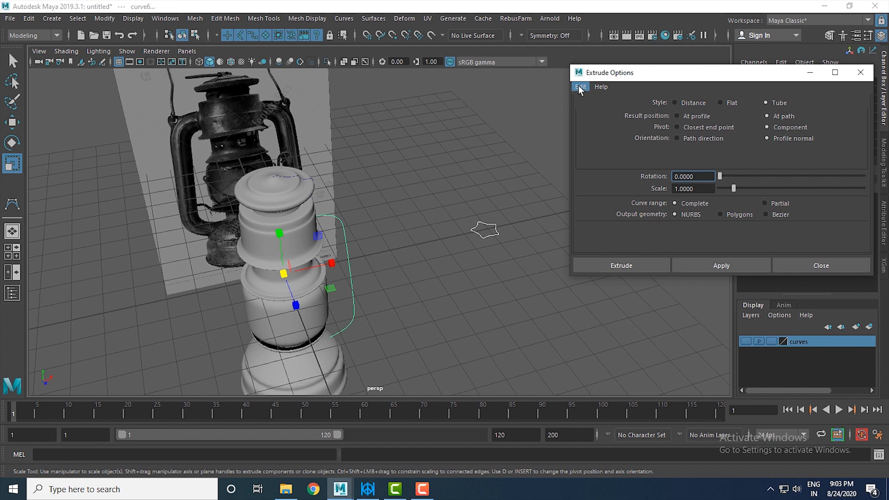
pyautogui.click(580, 86)
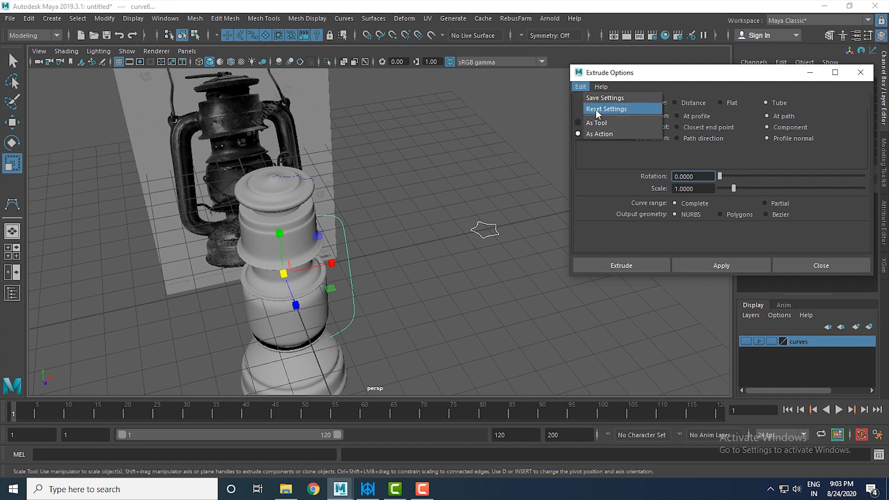
pyautogui.click(597, 109)
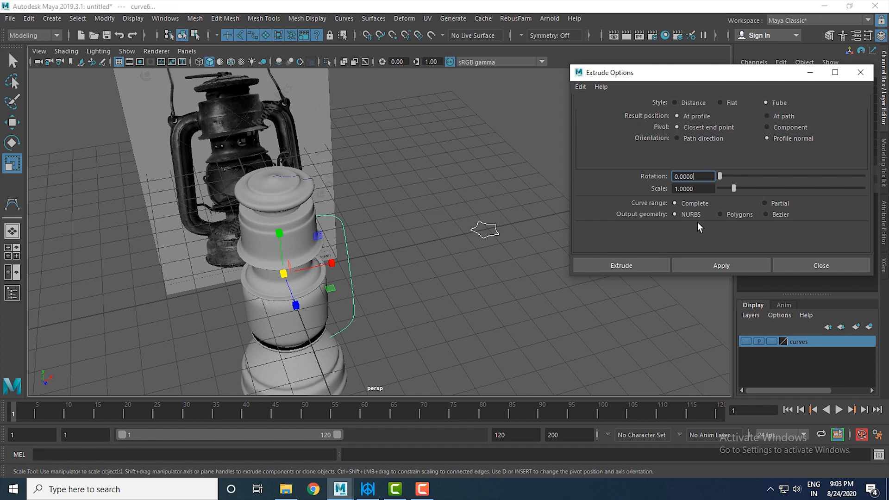
pyautogui.click(635, 265)
pyautogui.keyDown('alt'); pyautogui.moveTo(576, 274); pyautogui.dragTo(555, 288); pyautogui.keyUp('alt')
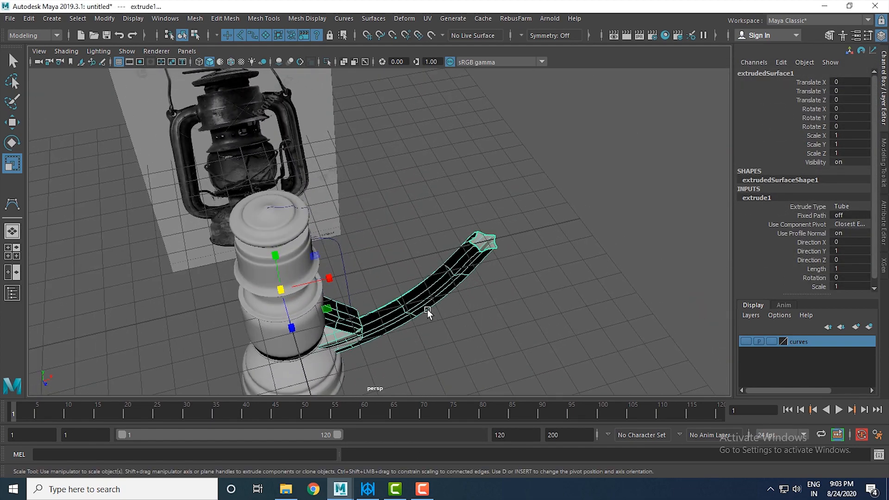
pyautogui.press('Delete')
pyautogui.keyDown('alt'); pyautogui.moveTo(357, 286); pyautogui.dragTo(366, 258, button='middle'); pyautogui.keyUp('alt')
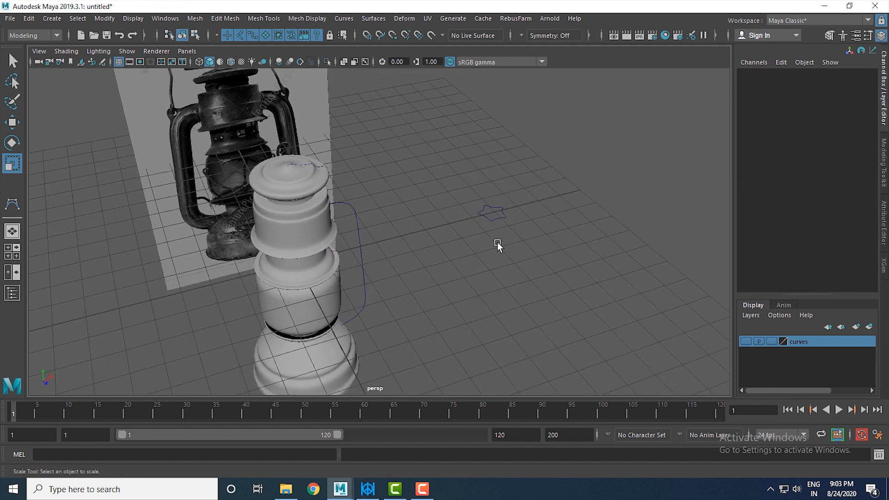
# Extrude the star profile along the handle curve as a NURBS tube with result position At path and pivot Component
pyautogui.moveTo(512, 221); pyautogui.dragTo(514, 222)
pyautogui.keyDown('shift'); pyautogui.click(360, 237); pyautogui.keyUp('shift')
pyautogui.click(373, 18)
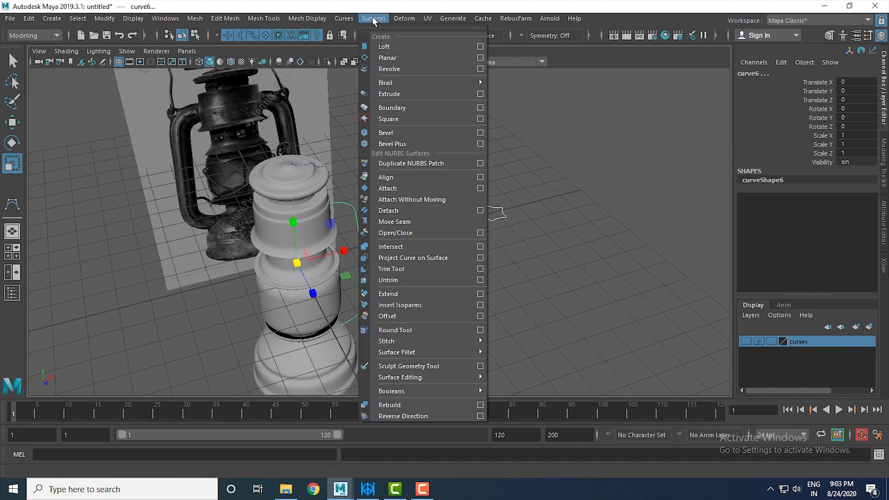
pyautogui.click(480, 93)
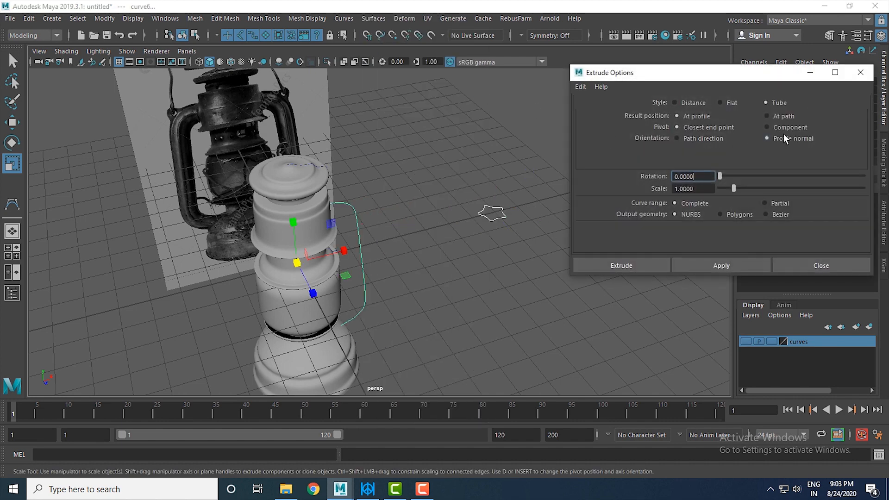
pyautogui.click(772, 115)
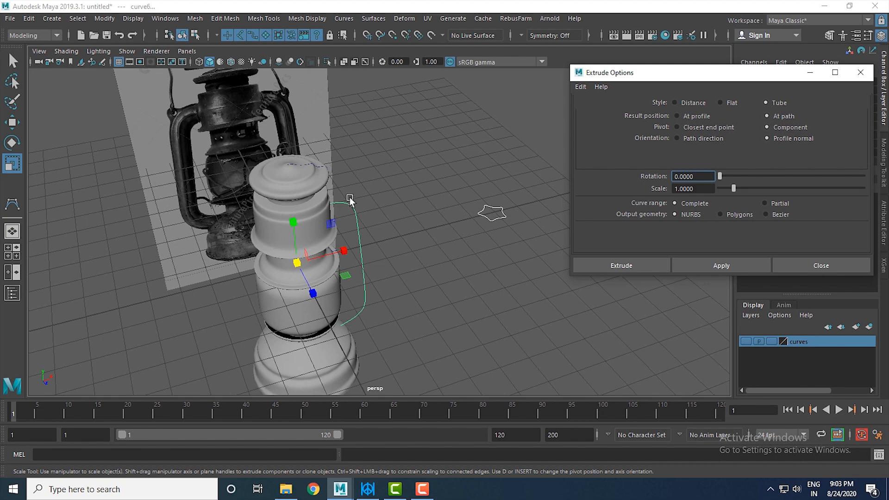
pyautogui.click(627, 265)
# Scale the star profile uniformly to 0.483 so the extruded tube matches the reference handle's thickness in the front view
pyautogui.keyDown('alt'); pyautogui.moveTo(510, 274); pyautogui.dragTo(439, 240); pyautogui.keyUp('alt')
pyautogui.click(450, 243)
pyautogui.press('space')
pyautogui.press('space')
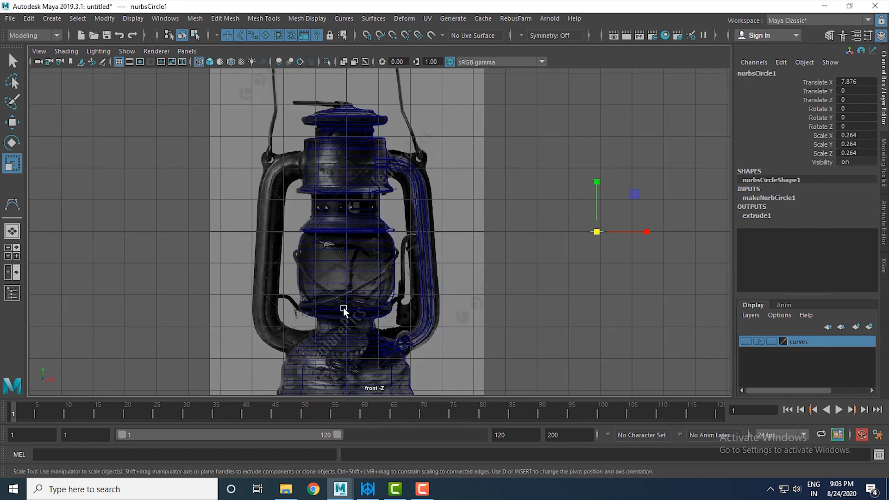
pyautogui.moveTo(675, 230)
pyautogui.mouseDown()
pyautogui.moveTo(694, 232)
pyautogui.moveTo(680, 232)
pyautogui.moveTo(685, 225)
pyautogui.mouseUp()
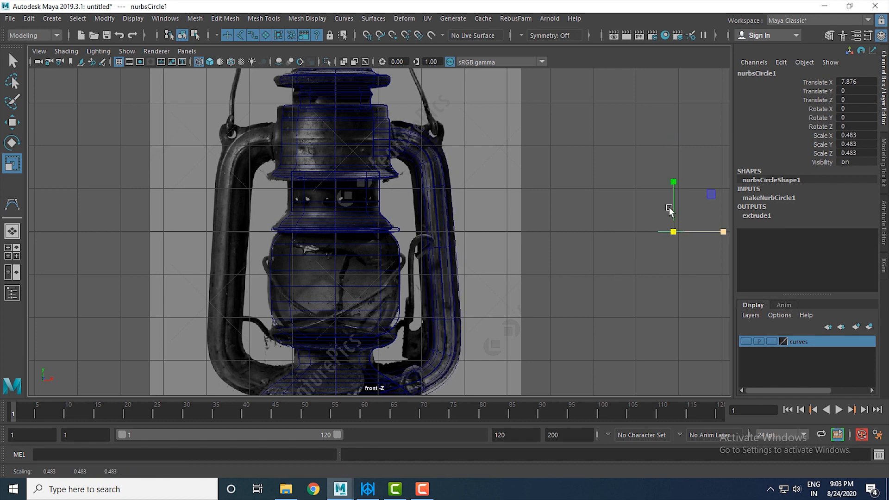
pyautogui.press('space')
pyautogui.press('space')
pyautogui.press('w')
pyautogui.click(602, 195)
pyautogui.keyDown('alt'); pyautogui.moveTo(601, 195); pyautogui.dragTo(356, 182); pyautogui.keyUp('alt')
# Scale the star profile's inner control vertices closer to its centre to deepen the grooves along the handle tube
pyautogui.click(354, 180)
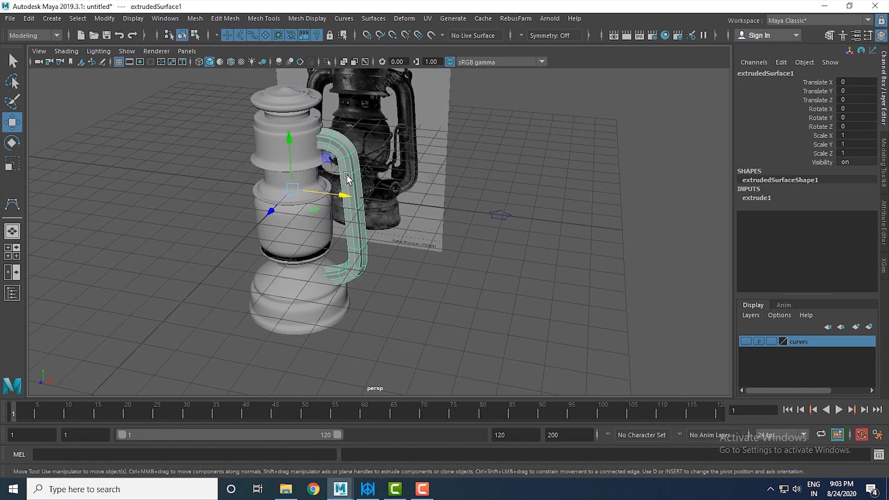
pyautogui.keyDown('alt'); pyautogui.moveTo(498, 241); pyautogui.dragTo(520, 253); pyautogui.keyUp('alt')
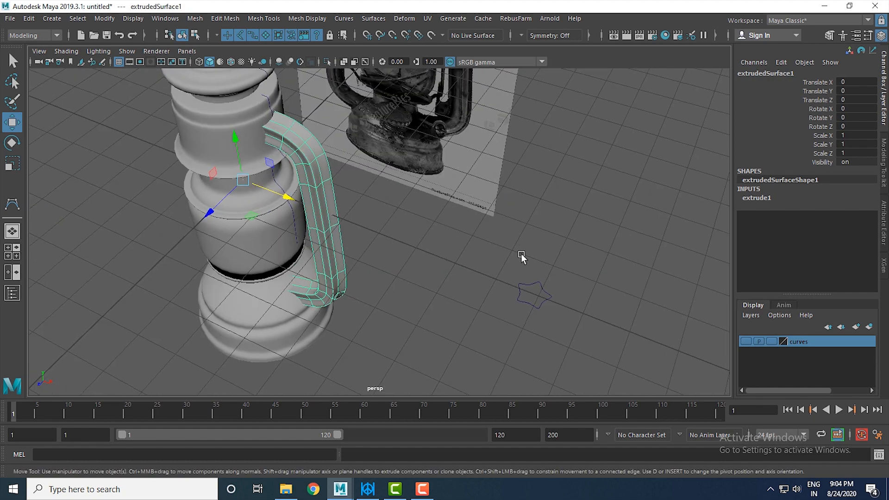
pyautogui.click(528, 299)
pyautogui.moveTo(527, 298); pyautogui.dragTo(460, 212, button='right')
pyautogui.scroll(2, 552, 326)
pyautogui.keyDown('alt'); pyautogui.moveTo(552, 326); pyautogui.dragTo(476, 311, button='middle'); pyautogui.keyUp('alt')
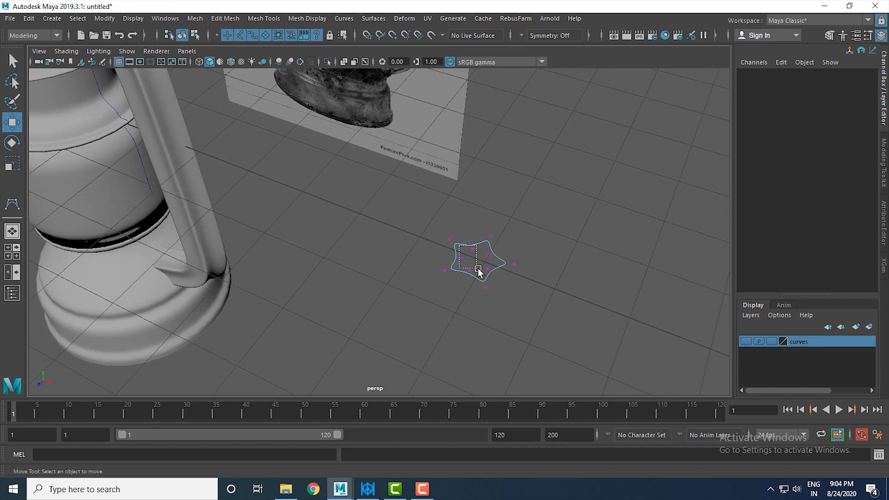
pyautogui.moveTo(493, 272); pyautogui.dragTo(494, 273)
pyautogui.keyDown('alt'); pyautogui.moveTo(499, 279); pyautogui.dragTo(544, 297, button='middle'); pyautogui.keyUp('alt')
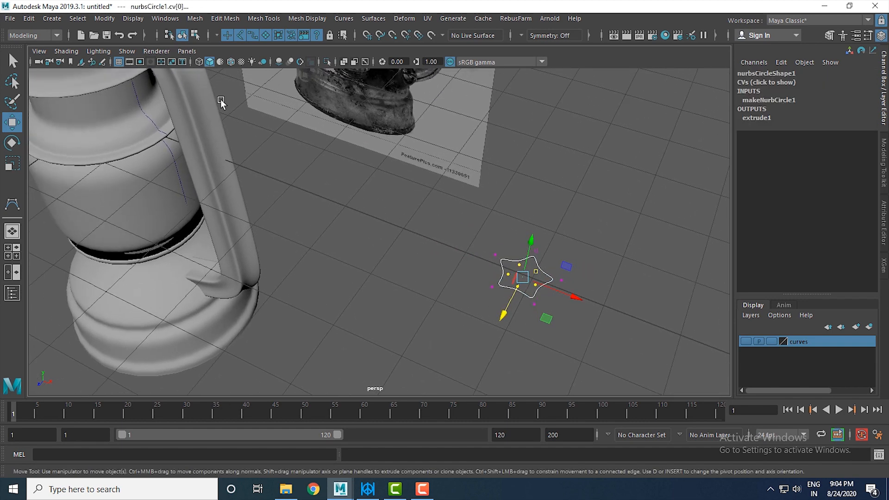
pyautogui.press('r')
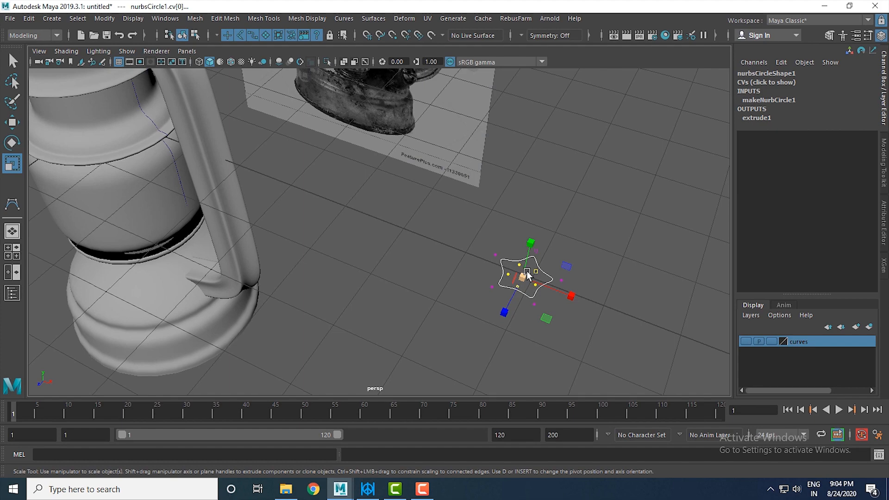
pyautogui.moveTo(523, 275); pyautogui.dragTo(274, 123)
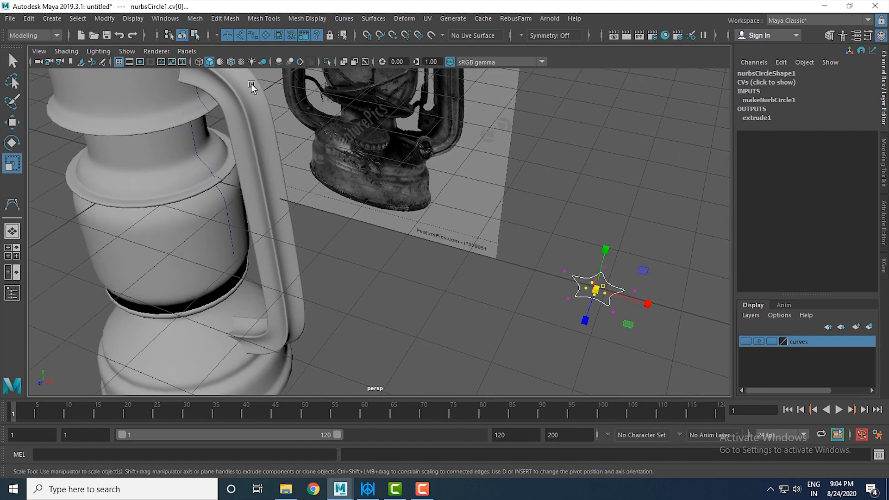
# Turn on wireframe on shaded in the perspective view, return to object selection and clear the selection
pyautogui.click(230, 62)
pyautogui.moveTo(432, 250)
pyautogui.keyDown('alt'); pyautogui.mouseDown()
pyautogui.moveTo(562, 299)
pyautogui.moveTo(617, 298)
pyautogui.moveTo(600, 290)
pyautogui.moveTo(625, 299)
pyautogui.moveTo(602, 287)
pyautogui.mouseUp(); pyautogui.keyUp('alt')
pyautogui.keyDown('alt'); pyautogui.moveTo(408, 237); pyautogui.dragTo(392, 222); pyautogui.keyUp('alt')
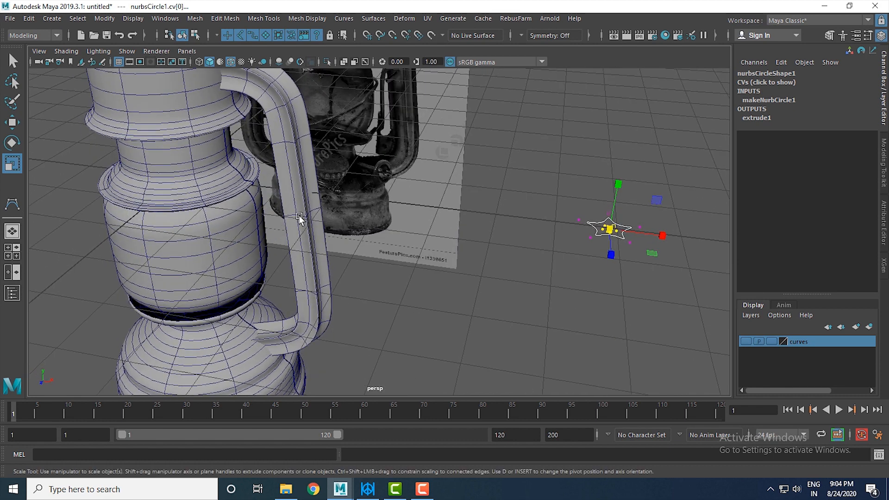
pyautogui.moveTo(302, 216); pyautogui.dragTo(341, 191, button='right')
pyautogui.scroll(-5, 463, 261)
pyautogui.press('w')
pyautogui.click(410, 266)
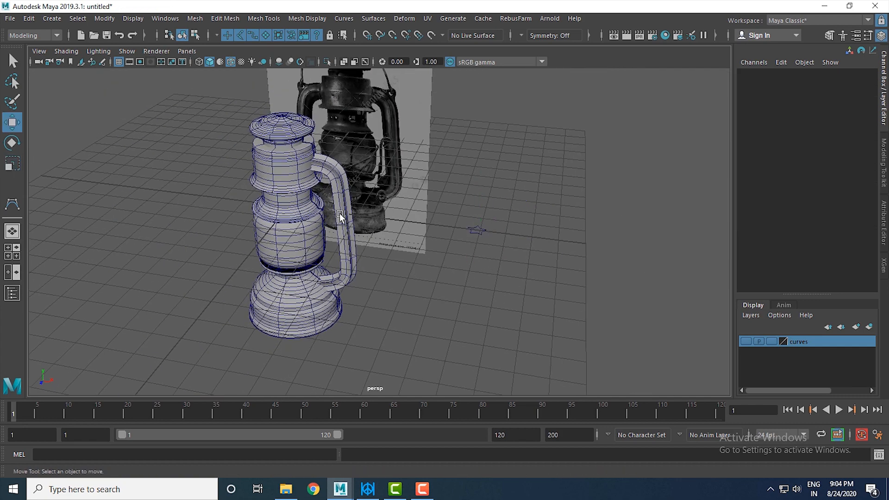
# Delete the extruded handle tube's construction history and clear the selection
pyautogui.click(342, 216)
pyautogui.click(31, 19)
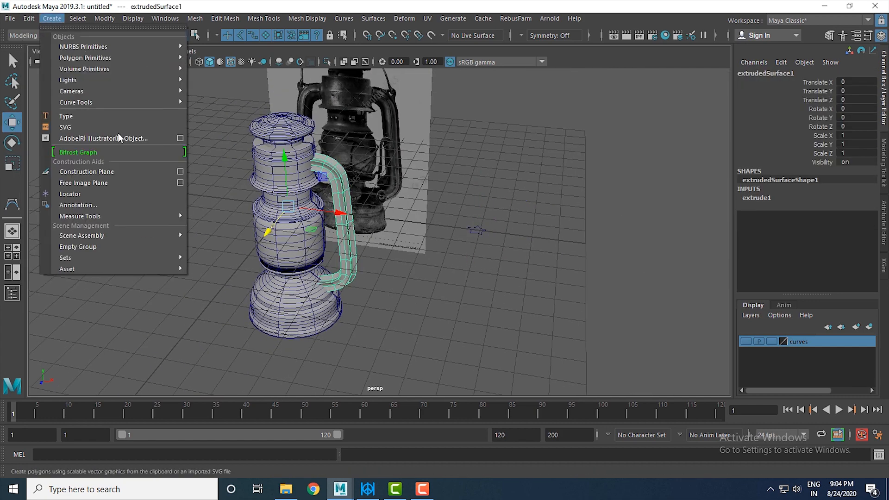
pyautogui.moveTo(102, 149)
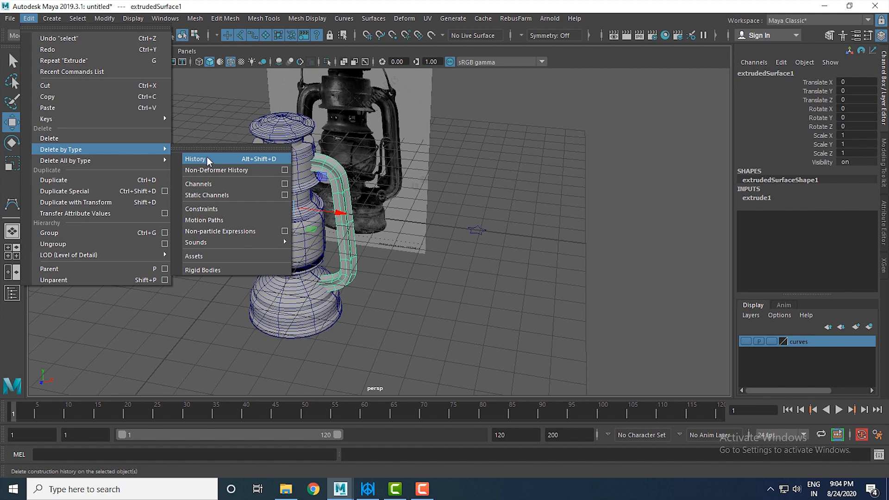
pyautogui.click(206, 159)
pyautogui.scroll(4, 559, 292)
pyautogui.click(514, 232)
pyautogui.click(529, 257)
# Duplicate the handle tube and set the copy's Scale X to -1 to mirror it onto the lantern's other side
pyautogui.scroll(2, 417, 241)
pyautogui.click(329, 227)
pyautogui.press('space')
pyautogui.press('space')
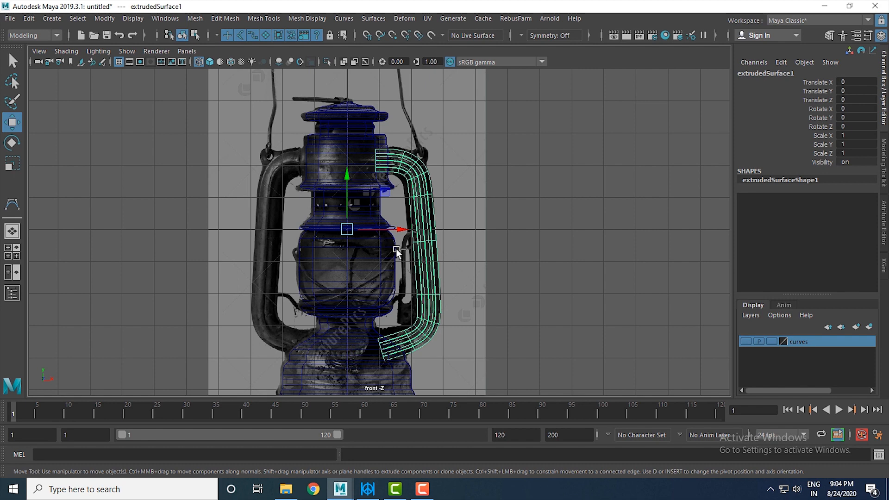
pyautogui.hotkey('ctrl', 'd')
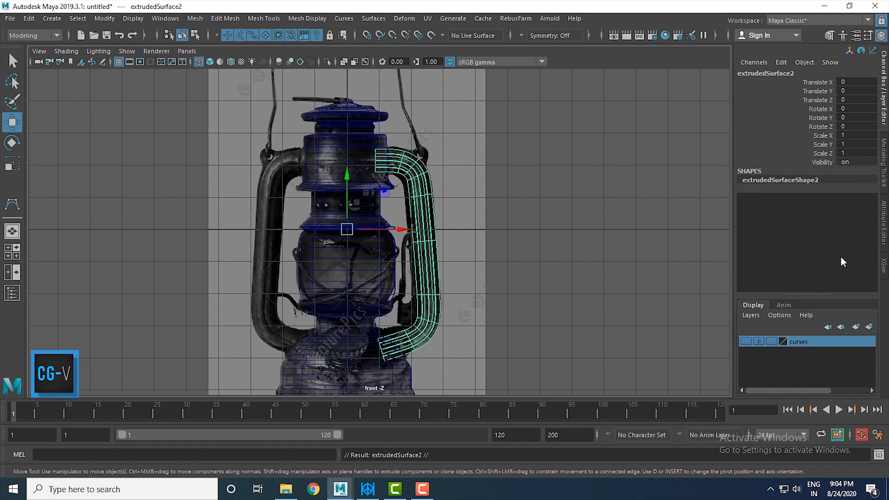
pyautogui.click(855, 135)
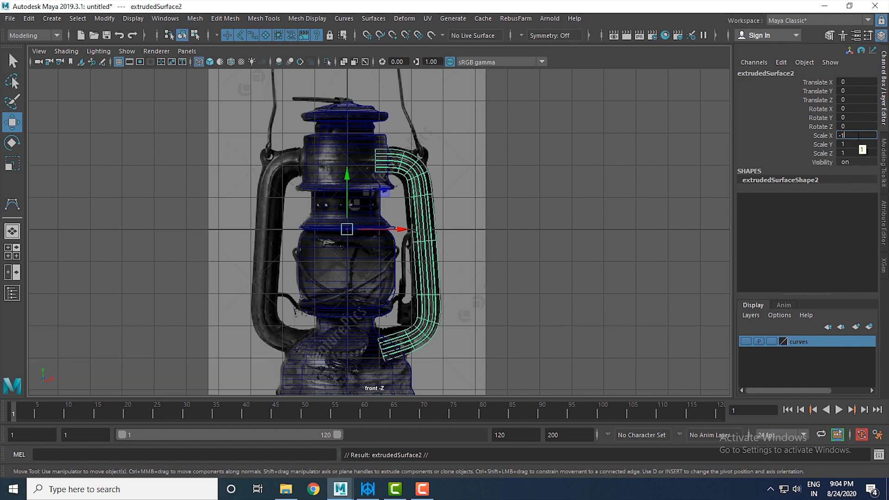
pyautogui.press('Return')
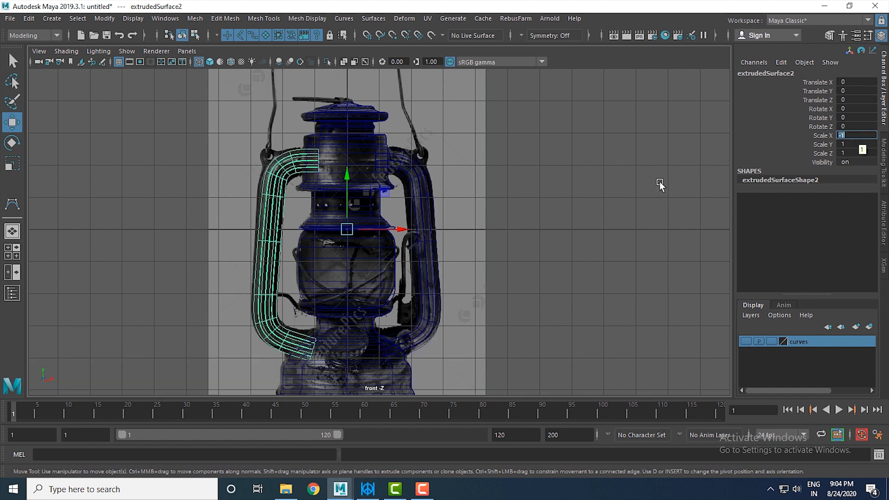
pyautogui.click(584, 180)
# Try to scale the original handle tube along X in the perspective view, and undo the change
pyautogui.press('space')
pyautogui.press('space')
pyautogui.keyDown('alt'); pyautogui.moveTo(459, 240); pyautogui.dragTo(503, 226); pyautogui.keyUp('alt')
pyautogui.click(327, 171)
pyautogui.press('r')
pyautogui.hotkey('ctrl', 'z')
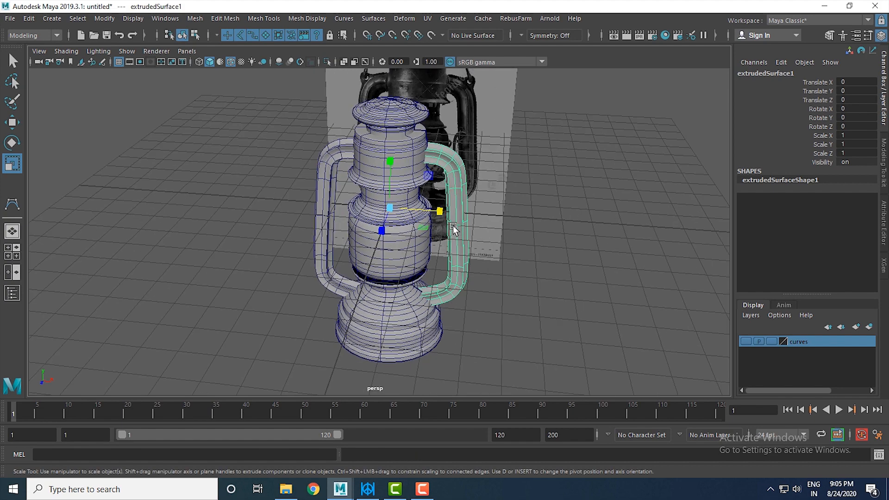
pyautogui.keyDown('alt'); pyautogui.moveTo(489, 242); pyautogui.dragTo(438, 222); pyautogui.keyUp('alt')
# In the front view, trace the outer edge of the handle's hook bracket with a CV curve, from the lantern body around the ear
pyautogui.press('space')
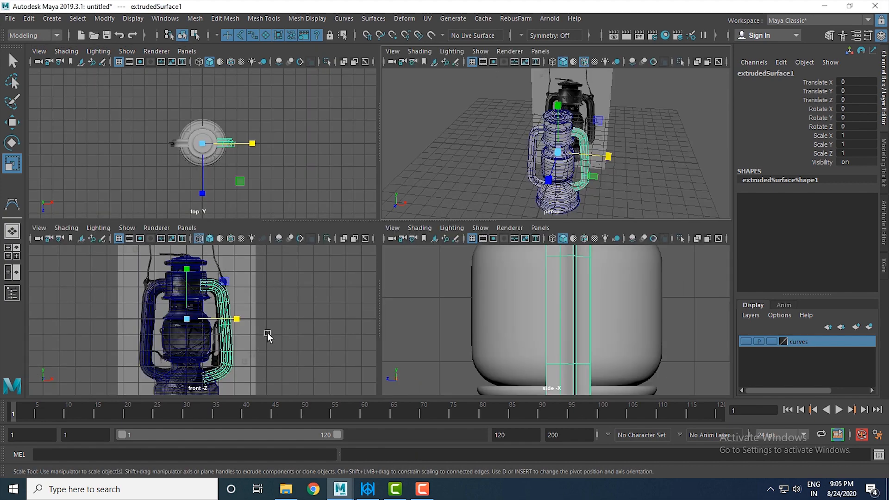
pyautogui.press('space')
pyautogui.scroll(10, 530, 232)
pyautogui.keyDown('alt'); pyautogui.moveTo(530, 231); pyautogui.dragTo(435, 292, button='middle'); pyautogui.keyUp('alt')
pyautogui.keyDown('alt'); pyautogui.moveTo(434, 292); pyautogui.dragTo(574, 365, button='right'); pyautogui.keyUp('alt')
pyautogui.keyDown('alt'); pyautogui.moveTo(447, 261); pyautogui.dragTo(476, 276, button='middle'); pyautogui.keyUp('alt')
pyautogui.keyDown('alt'); pyautogui.moveTo(476, 276); pyautogui.dragTo(441, 236, button='right'); pyautogui.keyUp('alt')
pyautogui.keyDown('alt'); pyautogui.moveTo(440, 237); pyautogui.dragTo(468, 241, button='middle'); pyautogui.keyUp('alt')
pyautogui.keyDown('alt'); pyautogui.moveTo(469, 241); pyautogui.dragTo(511, 260, button='right'); pyautogui.keyUp('alt')
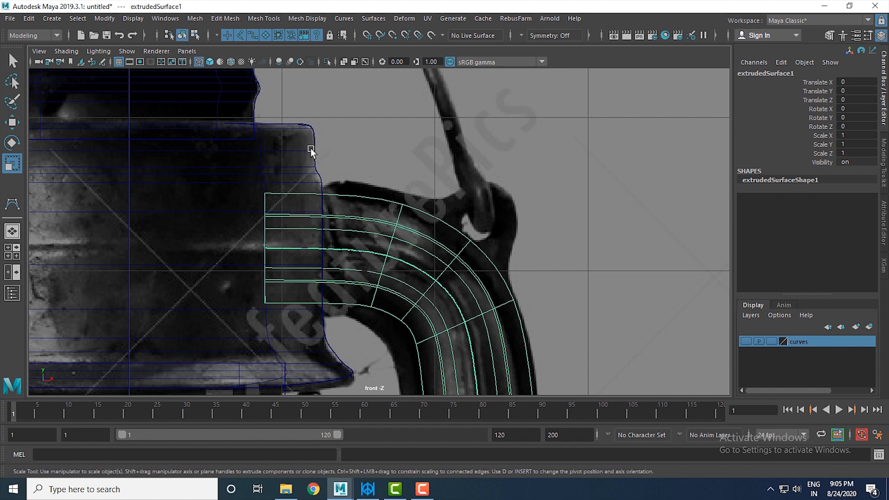
pyautogui.click(43, 18)
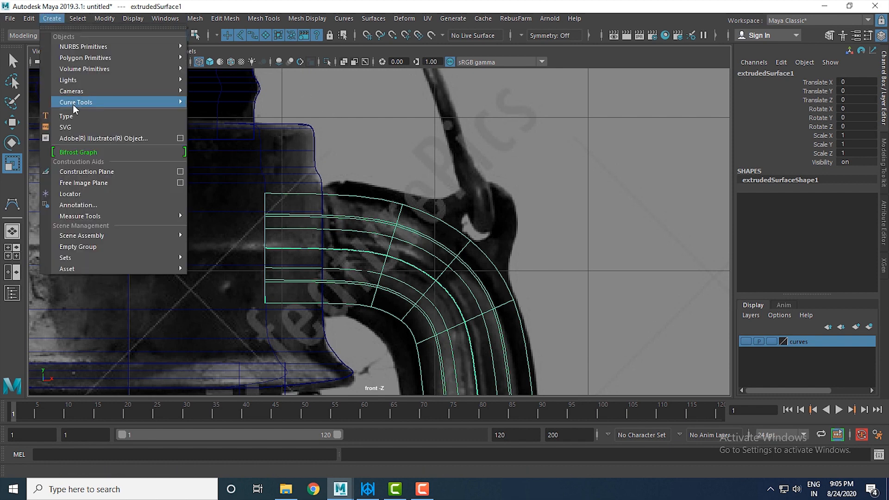
pyautogui.moveTo(74, 102)
pyautogui.click(243, 112)
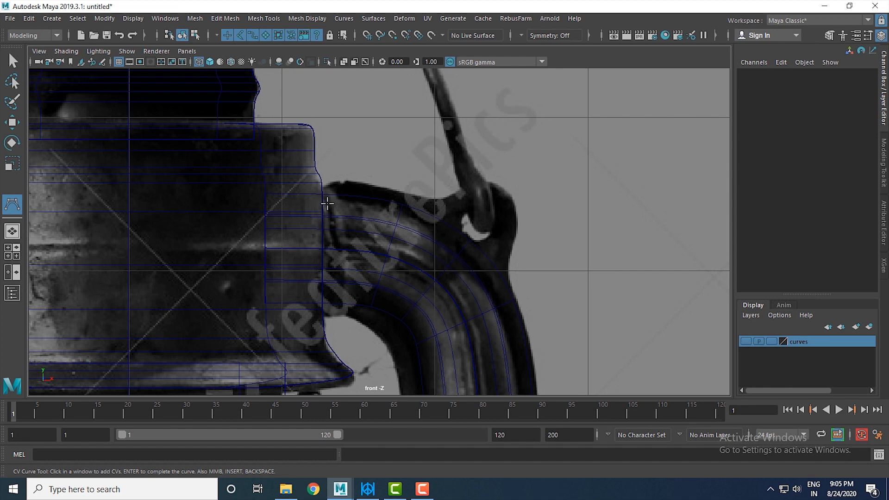
pyautogui.click(327, 203)
pyautogui.click(330, 187)
pyautogui.click(345, 184)
pyautogui.click(371, 187)
pyautogui.click(418, 197)
pyautogui.click(438, 202)
pyautogui.click(447, 200)
pyautogui.click(454, 191)
pyautogui.click(475, 185)
pyautogui.click(497, 186)
pyautogui.click(508, 197)
pyautogui.click(519, 222)
pyautogui.click(511, 244)
pyautogui.click(508, 264)
pyautogui.click(512, 284)
# Continue the CV curve back up along the handle tube's bend toward the bracket's starting end
pyautogui.keyDown('alt'); pyautogui.moveTo(487, 222); pyautogui.dragTo(464, 106, button='middle'); pyautogui.keyUp('alt')
pyautogui.click(500, 201)
pyautogui.click(505, 225)
pyautogui.click(502, 249)
pyautogui.click(486, 257)
pyautogui.click(466, 213)
pyautogui.click(448, 172)
pyautogui.click(413, 144)
pyautogui.click(367, 116)
pyautogui.click(321, 101)
# Close the bracket outline on its first point using point snapping, and finish the curve
pyautogui.keyDown('alt'); pyautogui.moveTo(308, 93); pyautogui.dragTo(391, 196, button='right'); pyautogui.keyUp('alt')
pyautogui.keyDown('alt'); pyautogui.moveTo(302, 72); pyautogui.dragTo(333, 214, button='middle'); pyautogui.keyUp('alt')
pyautogui.keyDown('alt'); pyautogui.moveTo(334, 214); pyautogui.dragTo(391, 254, button='right'); pyautogui.keyUp('alt')
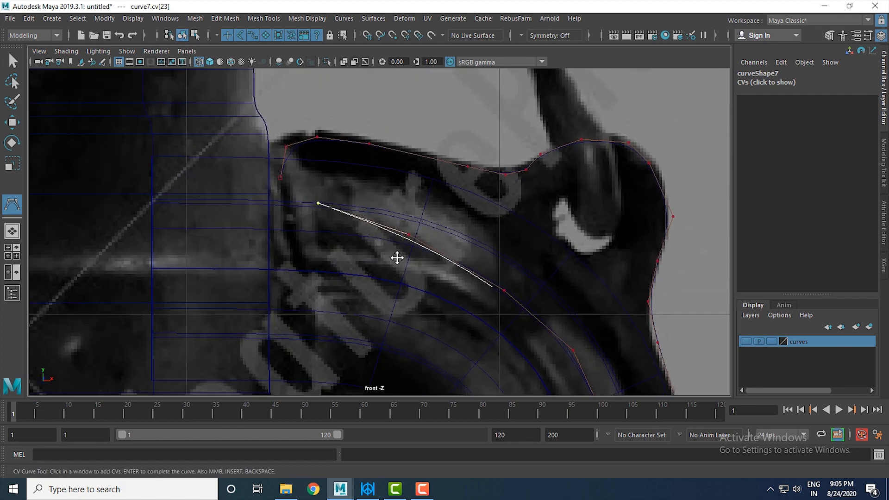
pyautogui.keyDown('alt'); pyautogui.moveTo(391, 254); pyautogui.dragTo(414, 268, button='middle'); pyautogui.keyUp('alt')
pyautogui.keyDown('alt'); pyautogui.moveTo(414, 268); pyautogui.dragTo(420, 292, button='right'); pyautogui.keyUp('alt')
pyautogui.keyDown('alt'); pyautogui.moveTo(407, 272); pyautogui.dragTo(402, 269, button='middle'); pyautogui.keyUp('alt')
pyautogui.moveTo(448, 303)
pyautogui.keyDown('alt'); pyautogui.mouseDown(button='right')
pyautogui.moveTo(415, 268)
pyautogui.moveTo(457, 309)
pyautogui.mouseUp(button='right'); pyautogui.keyUp('alt')
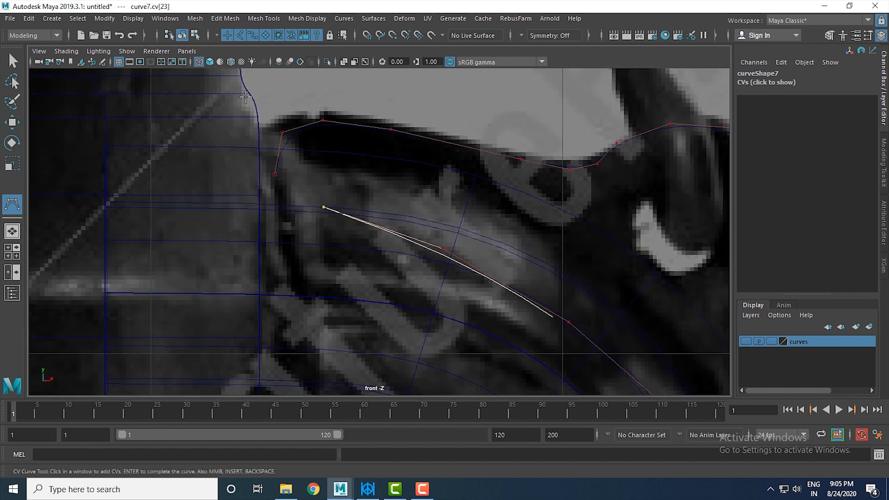
pyautogui.click(393, 35)
pyautogui.click(275, 174)
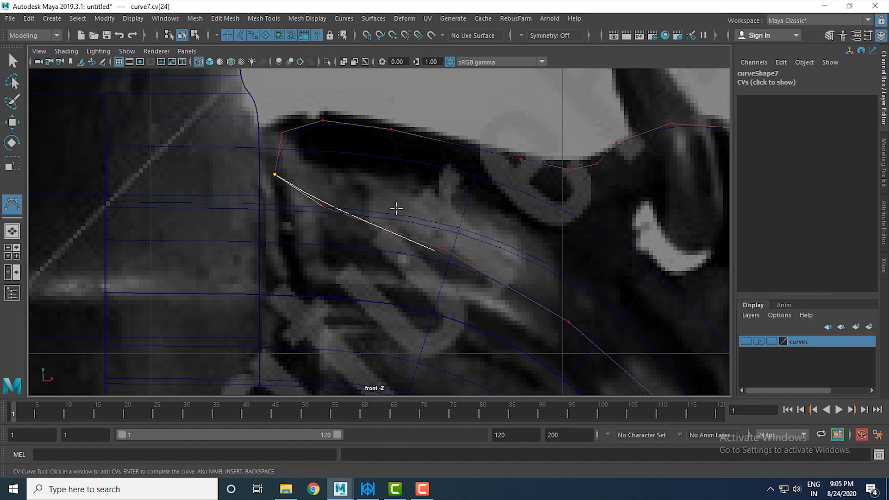
pyautogui.press('r')
pyautogui.scroll(-5, 511, 234)
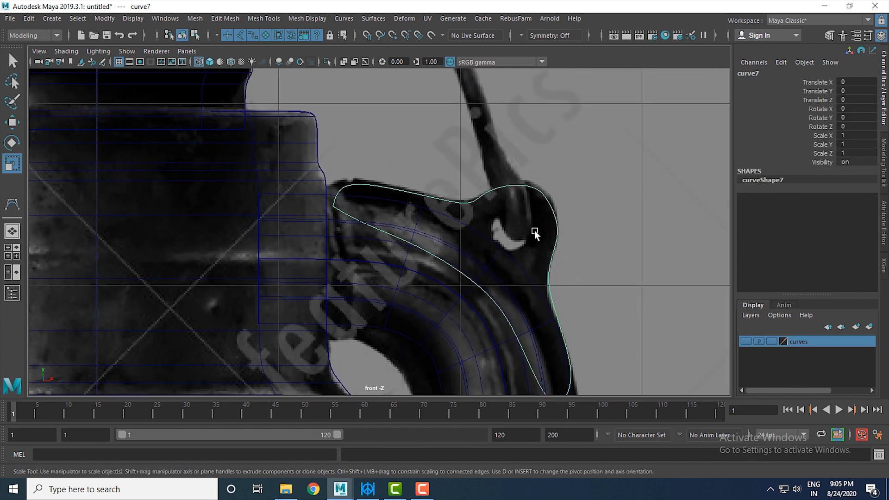
# Create a NURBS circle and move it onto the bracket's ear at about X 2.466, Y 2.375
pyautogui.keyDown('alt'); pyautogui.moveTo(532, 231); pyautogui.dragTo(467, 226, button='middle'); pyautogui.keyUp('alt')
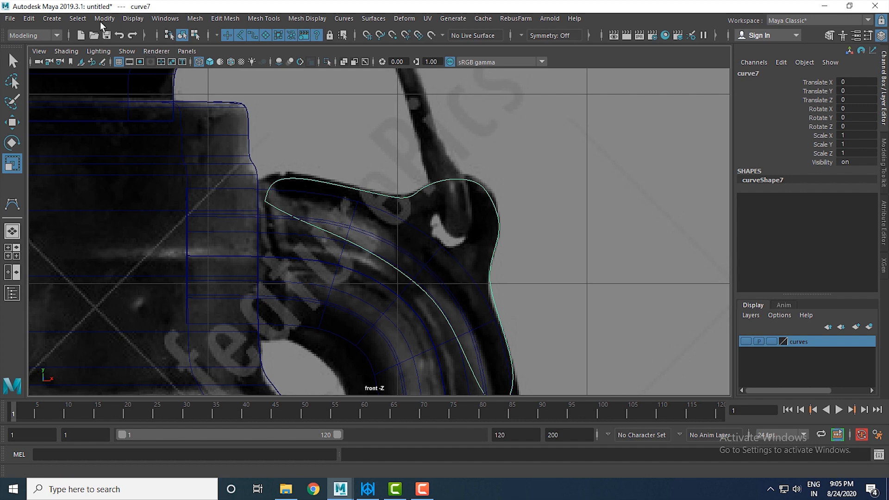
pyautogui.click(52, 18)
pyautogui.moveTo(66, 46)
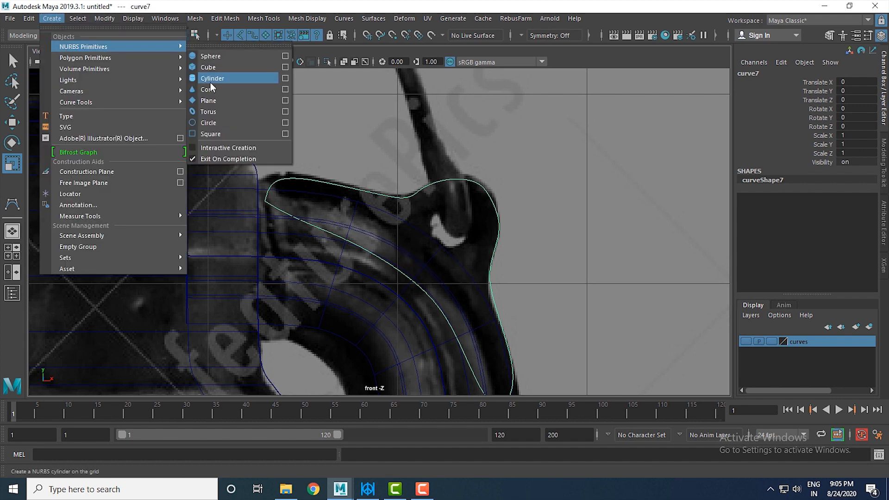
pyautogui.click(208, 122)
pyautogui.scroll(-5, 424, 320)
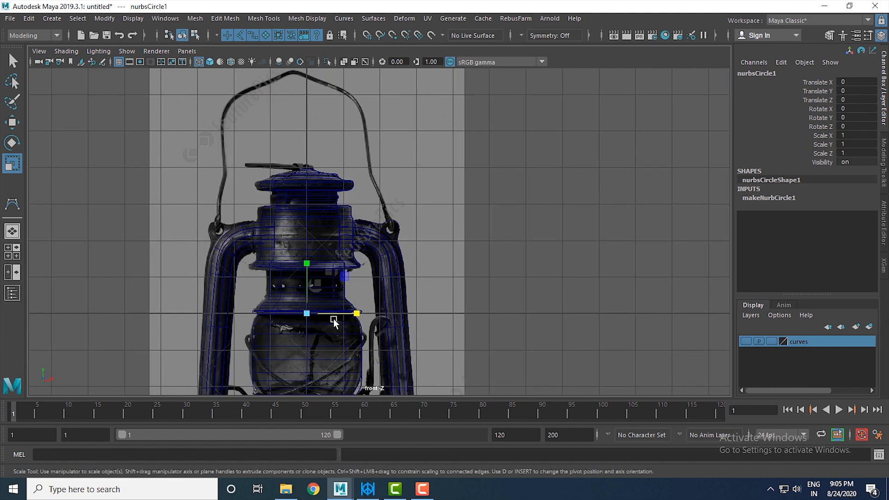
pyautogui.press('w')
pyautogui.moveTo(309, 314); pyautogui.dragTo(399, 228)
pyautogui.scroll(5, 393, 229)
pyautogui.scroll(2, 485, 262)
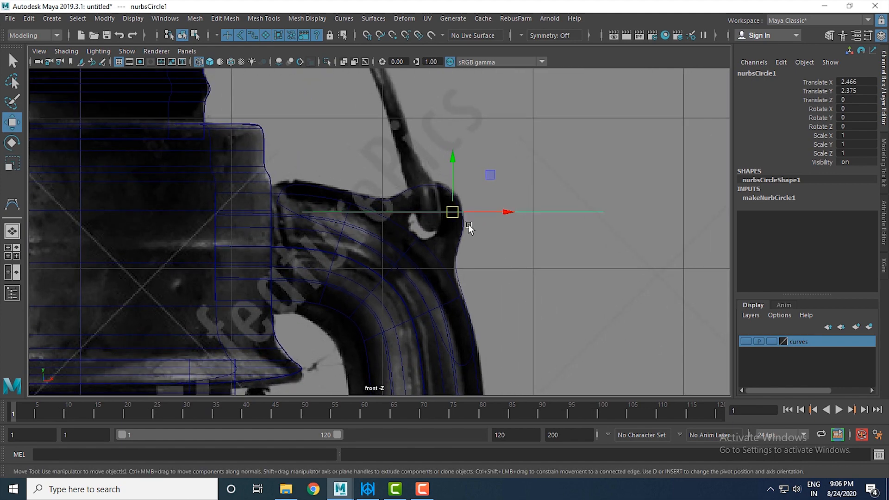
# Set the circle's Rotate X to 90 so that it faces the front view
pyautogui.press('e')
pyautogui.moveTo(453, 218); pyautogui.dragTo(487, 227)
pyautogui.doubleClick(867, 108)
pyautogui.write('90')
pyautogui.press('Return')
pyautogui.scroll(2, 552, 295)
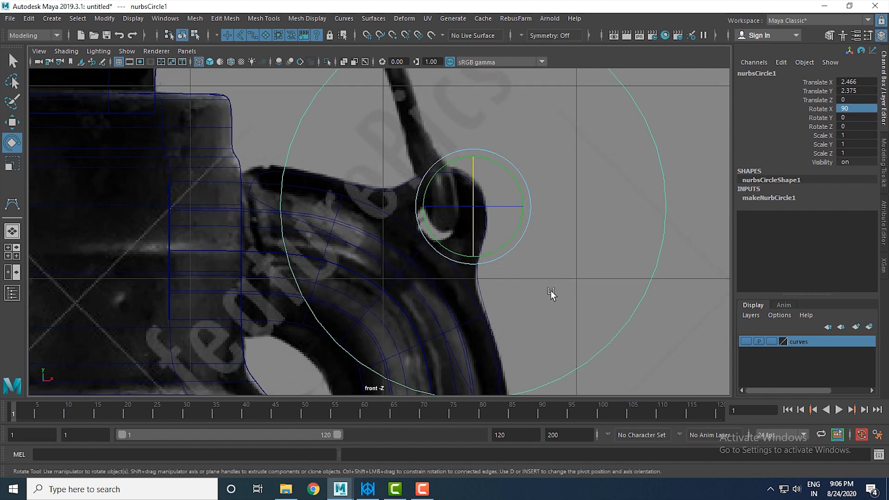
# Scale the circle down to about 0.111 and position it over the hook hole at about X 2.311, Y 2.331
pyautogui.press('r')
pyautogui.moveTo(474, 207); pyautogui.dragTo(448, 214)
pyautogui.press('w')
pyautogui.press('r')
pyautogui.press('w')
# In the perspective view, apply Bevel Plus to the bracket outline plus the hole circle, and open its Bevel Plus attributes
pyautogui.press('space')
pyautogui.press('space')
pyautogui.keyDown('alt'); pyautogui.moveTo(520, 155); pyautogui.dragTo(567, 213, button='right'); pyautogui.keyUp('alt')
pyautogui.keyDown('alt'); pyautogui.moveTo(567, 213); pyautogui.dragTo(514, 264); pyautogui.keyUp('alt')
pyautogui.keyDown('alt'); pyautogui.moveTo(513, 263); pyautogui.dragTo(620, 353, button='right'); pyautogui.keyUp('alt')
pyautogui.keyDown('alt'); pyautogui.moveTo(370, 310); pyautogui.dragTo(443, 291, button='middle'); pyautogui.keyUp('alt')
pyautogui.keyDown('alt'); pyautogui.moveTo(443, 291); pyautogui.dragTo(448, 277); pyautogui.keyUp('alt')
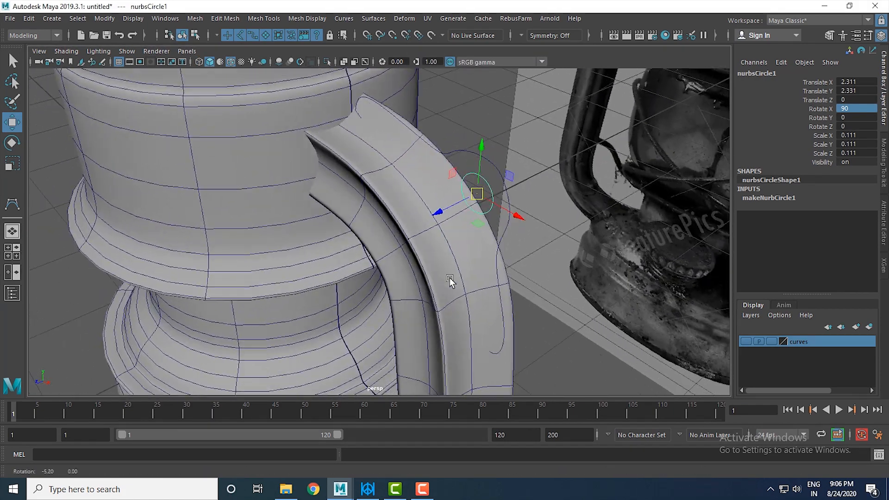
pyautogui.keyDown('alt'); pyautogui.moveTo(449, 277); pyautogui.dragTo(465, 319, button='middle'); pyautogui.keyUp('alt')
pyautogui.keyDown('alt'); pyautogui.moveTo(488, 279); pyautogui.dragTo(509, 285, button='right'); pyautogui.keyUp('alt')
pyautogui.keyDown('shift'); pyautogui.click(550, 290); pyautogui.keyUp('shift')
pyautogui.keyDown('alt'); pyautogui.moveTo(550, 290); pyautogui.dragTo(501, 300); pyautogui.keyUp('alt')
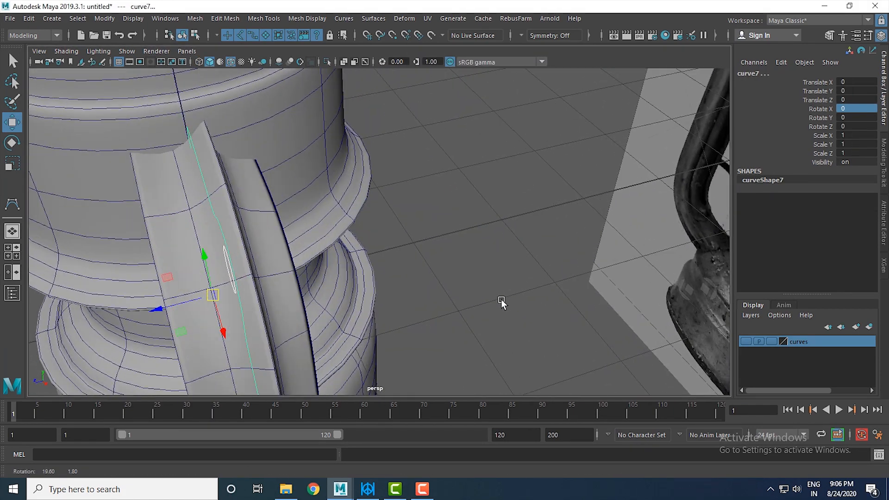
pyautogui.keyDown('alt'); pyautogui.moveTo(387, 294); pyautogui.dragTo(434, 259); pyautogui.keyUp('alt')
pyautogui.keyDown('alt'); pyautogui.moveTo(433, 259); pyautogui.dragTo(403, 216, button='right'); pyautogui.keyUp('alt')
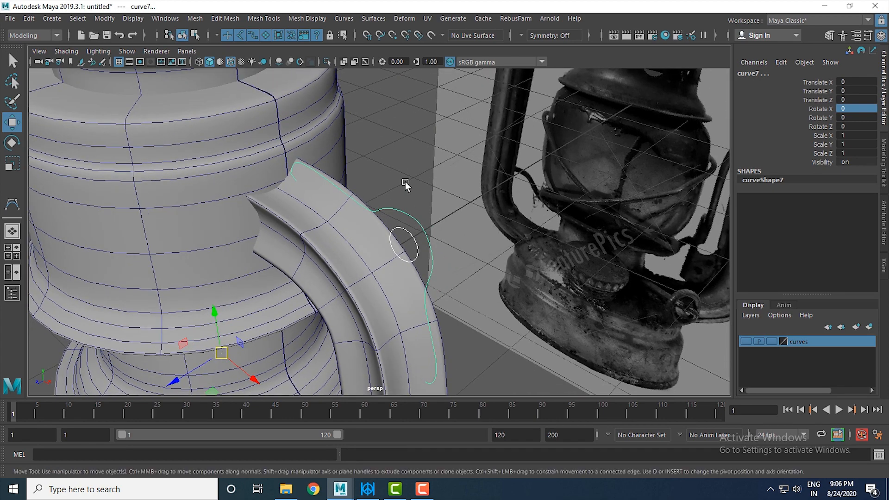
pyautogui.click(405, 181)
pyautogui.click(404, 211)
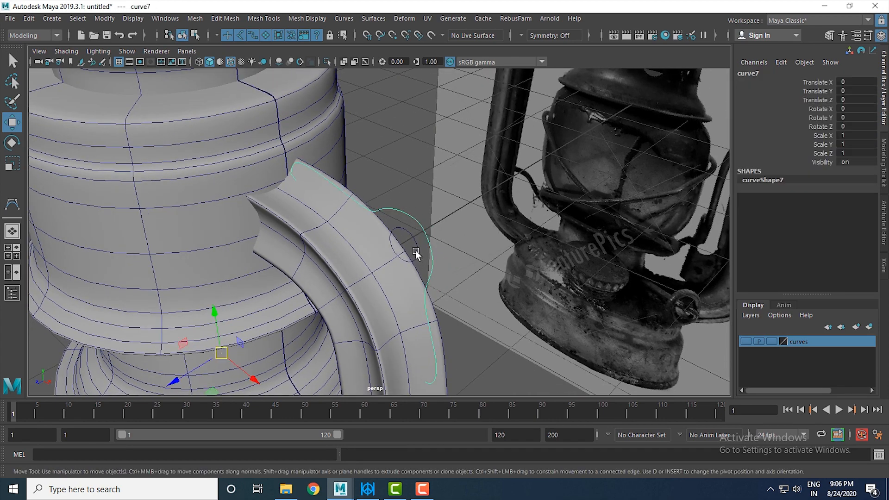
pyautogui.click(412, 237)
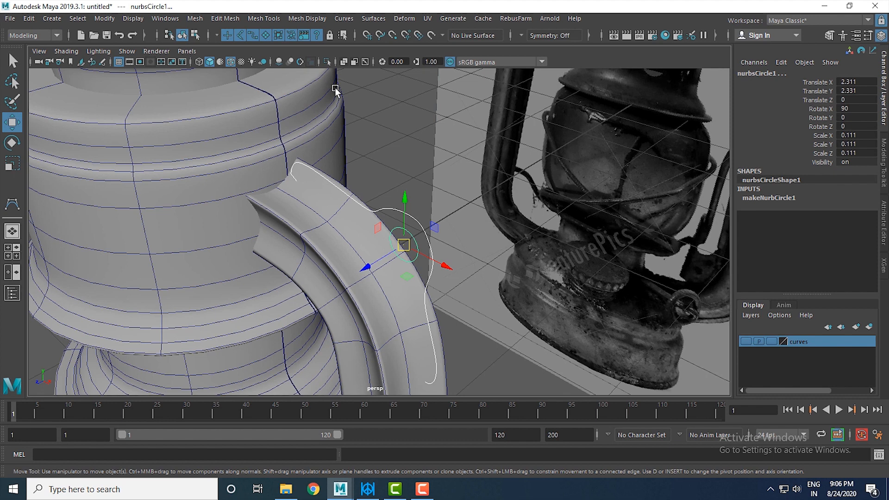
pyautogui.click(372, 18)
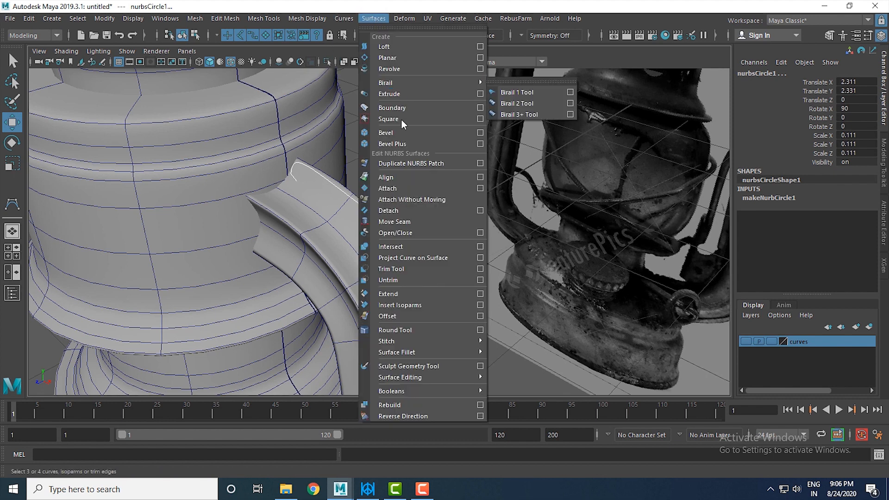
pyautogui.click(401, 144)
pyautogui.keyDown('alt'); pyautogui.moveTo(495, 299); pyautogui.dragTo(469, 277); pyautogui.keyUp('alt')
pyautogui.scroll(3, 465, 272)
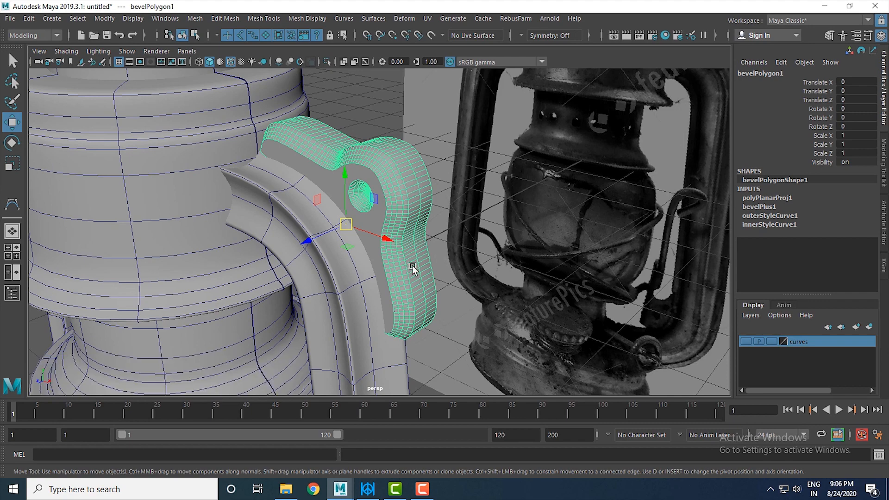
pyautogui.hotkey('ctrl', 'a')
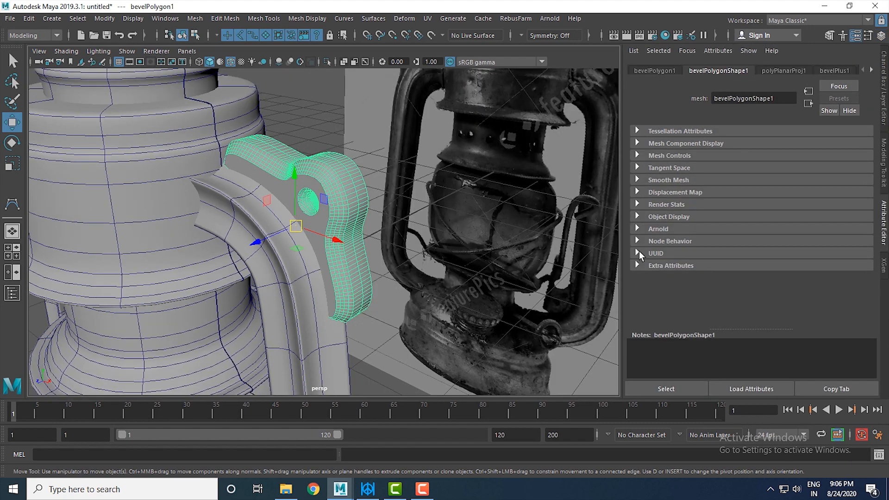
pyautogui.click(834, 70)
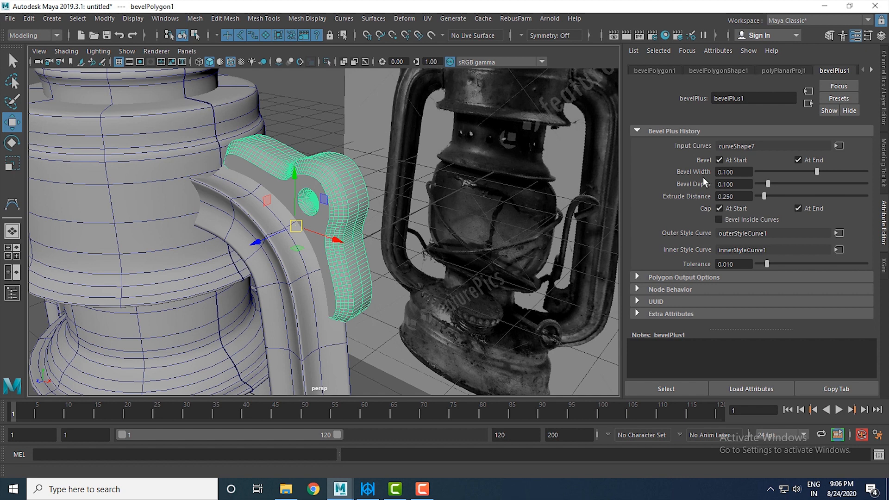
# Set the bracket's Bevel Width to 0.050, Bevel Depth to 0.050 and Extrude Distance to 0.1
pyautogui.click(749, 172)
pyautogui.write('0.050')
pyautogui.press('Return')
pyautogui.moveTo(743, 184); pyautogui.dragTo(628, 182)
pyautogui.write('0.0')
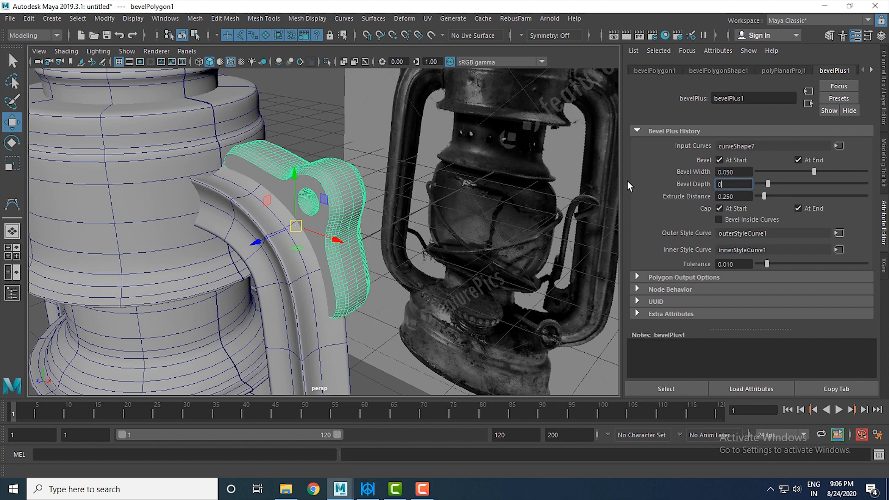
pyautogui.write('50')
pyautogui.press('Return')
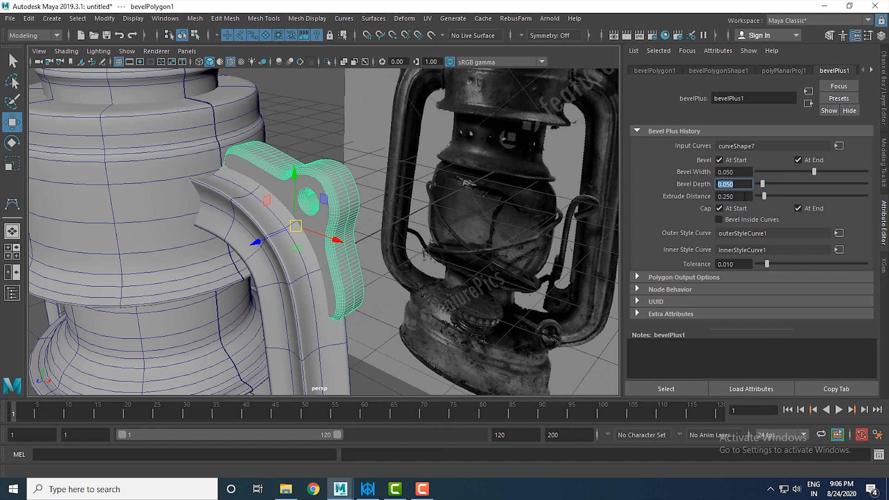
pyautogui.press('Tab')
pyautogui.write('0.1')
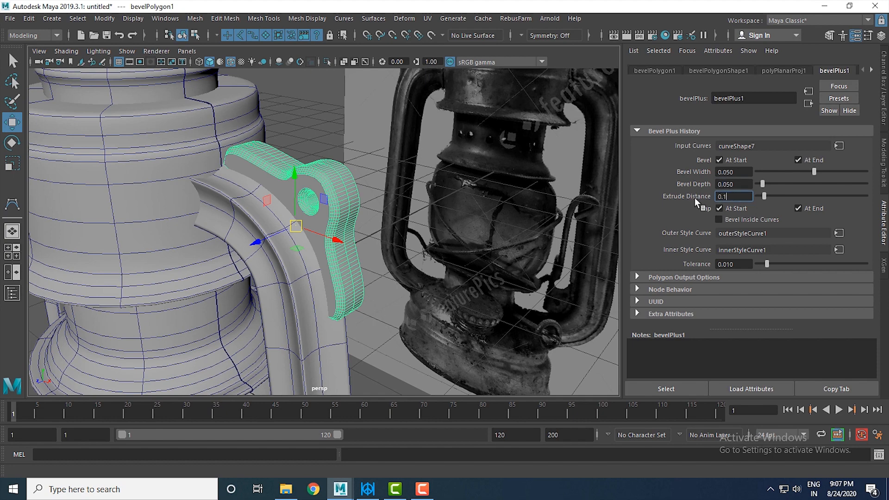
pyautogui.press('Return')
pyautogui.scroll(3, 394, 309)
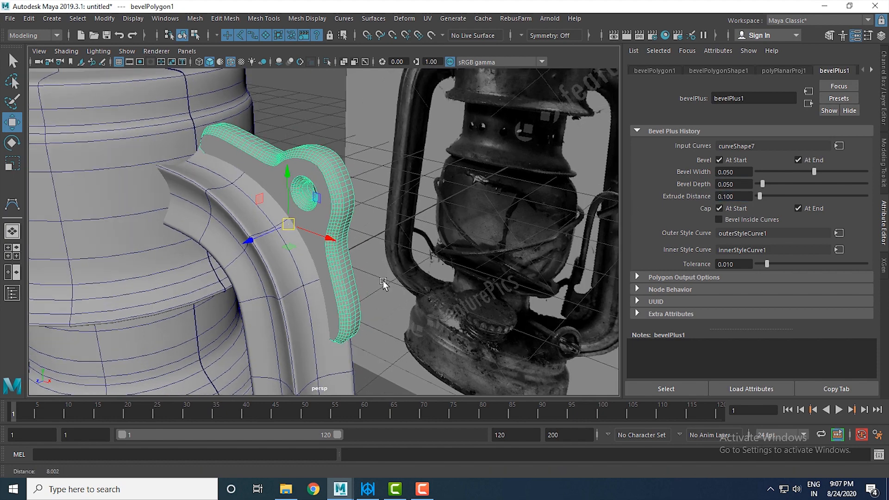
pyautogui.scroll(1, 395, 310)
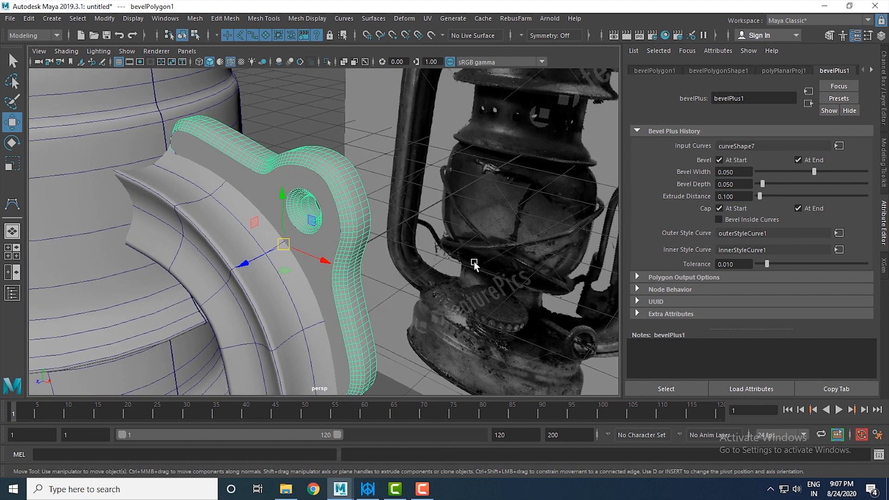
# Set the bracket's Bevel Width to 0.010, Bevel Depth to 0.010 and Extrude Distance to 0.058
pyautogui.click(739, 172)
pyautogui.click(739, 185)
pyautogui.press('BackSpace')
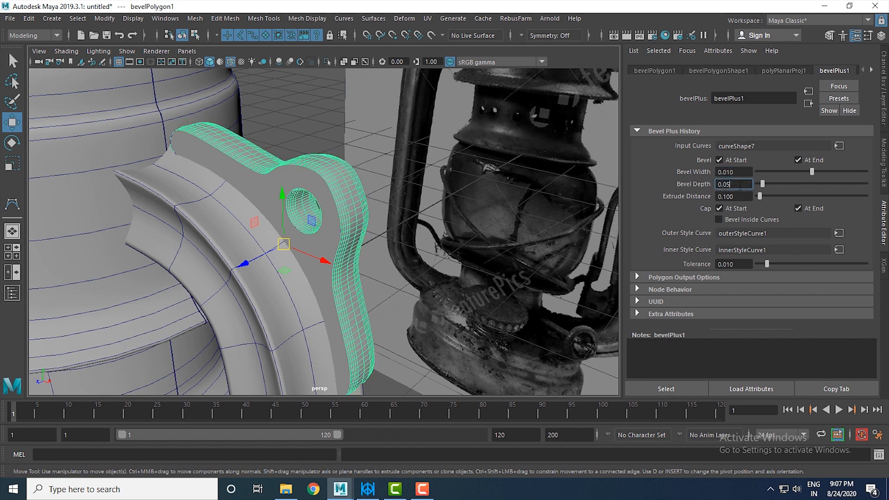
pyautogui.press('Return')
pyautogui.moveTo(741, 196); pyautogui.dragTo(693, 201)
pyautogui.write('0.0580')
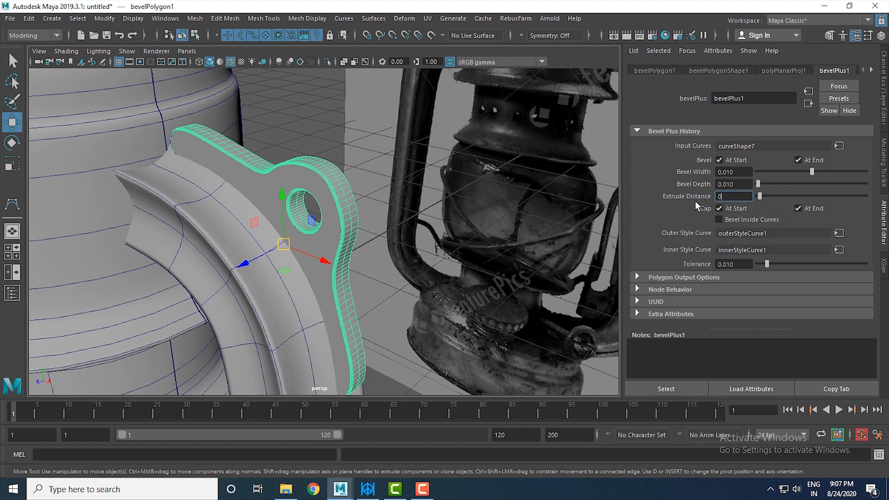
pyautogui.press('Return')
pyautogui.keyDown('alt'); pyautogui.moveTo(391, 270); pyautogui.dragTo(465, 259); pyautogui.keyUp('alt')
pyautogui.scroll(-3, 466, 259)
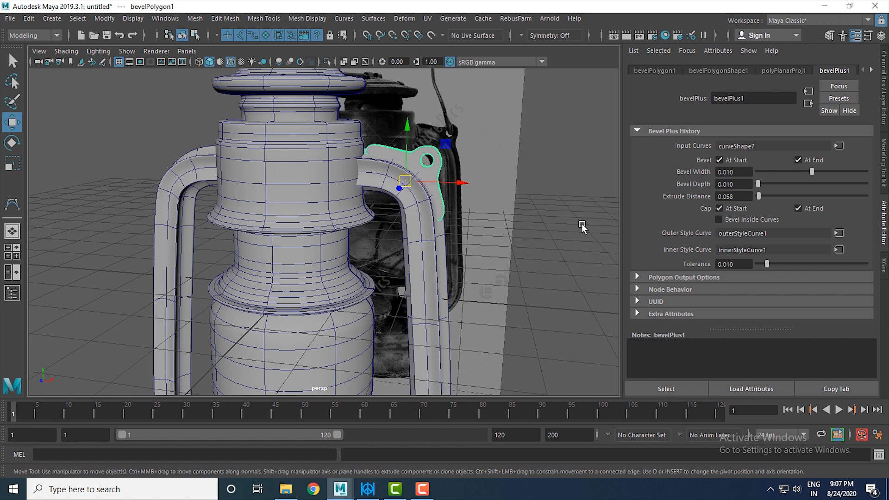
# Select the beveled bracket and shift it inward along X to about 1.758, closer to the handle tube's upper bend
pyautogui.click(564, 221)
pyautogui.click(422, 185)
pyautogui.keyDown('alt'); pyautogui.moveTo(421, 185); pyautogui.dragTo(428, 186); pyautogui.keyUp('alt')
pyautogui.moveTo(416, 124); pyautogui.dragTo(417, 125)
pyautogui.moveTo(450, 182); pyautogui.dragTo(438, 182)
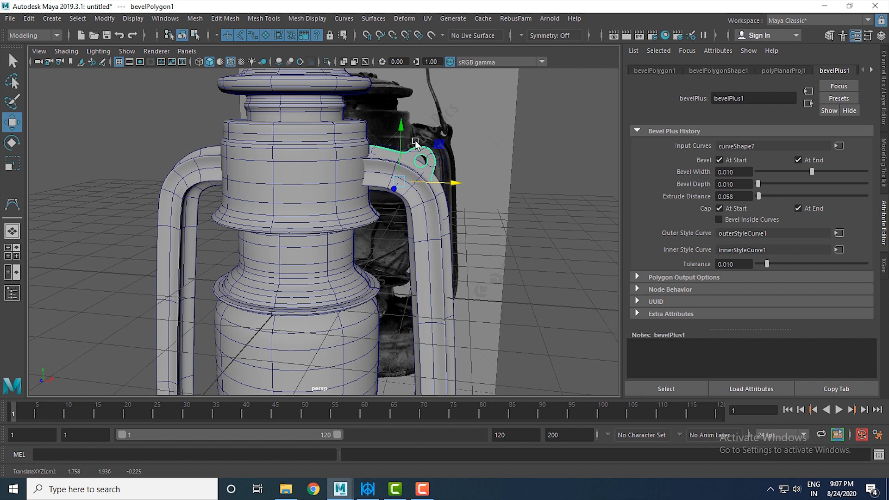
# Delete the bracket's construction history and remove the leftover hole circle and outline curve
pyautogui.scroll(3, 451, 205)
pyautogui.click(489, 146)
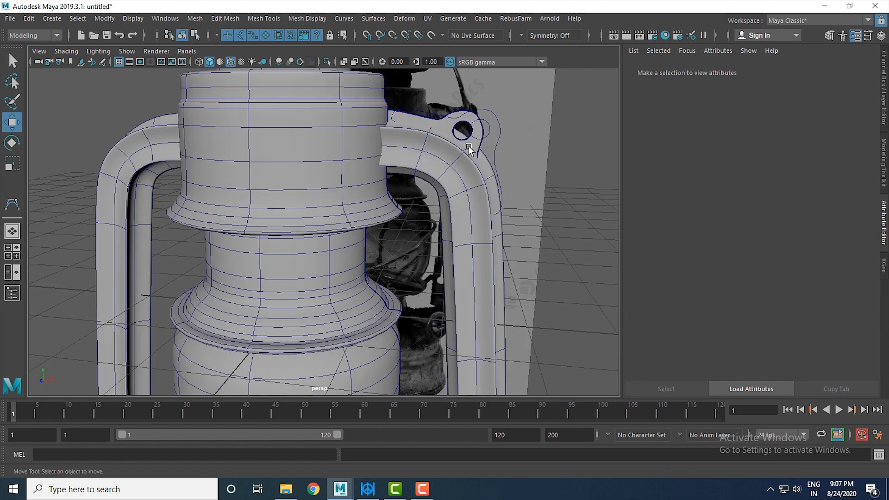
pyautogui.click(471, 149)
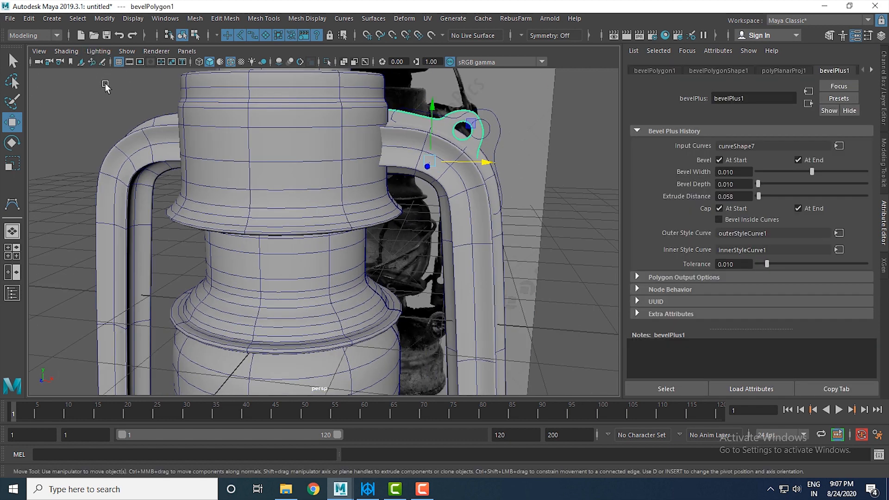
pyautogui.click(500, 142)
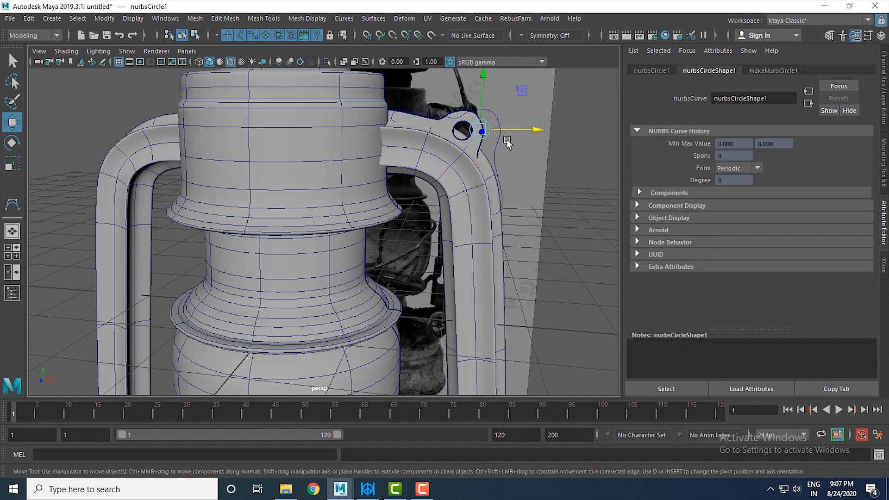
pyautogui.click(506, 140)
# Raise the bracket along Y to about 2.007 on the handle tube's upper bend
pyautogui.click(474, 131)
pyautogui.moveTo(433, 113); pyautogui.dragTo(433, 105)
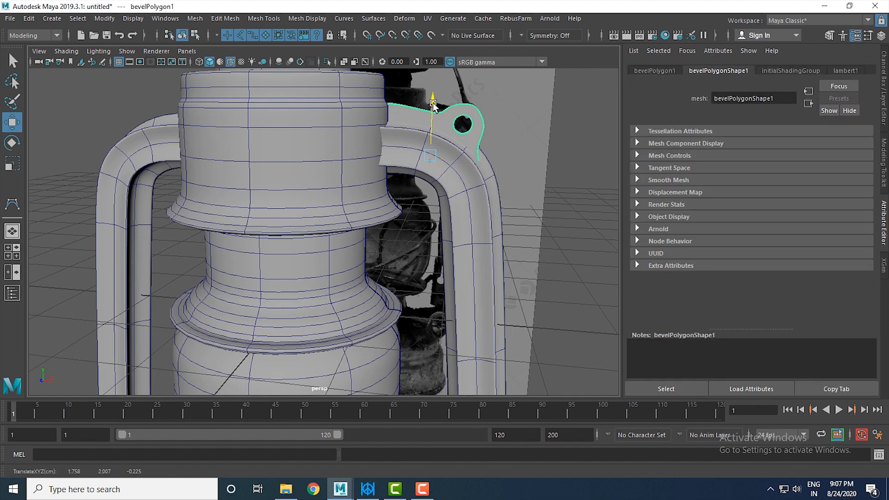
# Shift the bracket along Z to about -0.288 so it sits centered across the handle tube
pyautogui.keyDown('alt'); pyautogui.moveTo(490, 153); pyautogui.dragTo(218, 206); pyautogui.keyUp('alt')
pyautogui.moveTo(156, 144)
pyautogui.mouseDown()
pyautogui.moveTo(172, 140)
pyautogui.moveTo(166, 148)
pyautogui.mouseUp()
pyautogui.click(168, 141)
pyautogui.hotkey('ctrl', 'z')
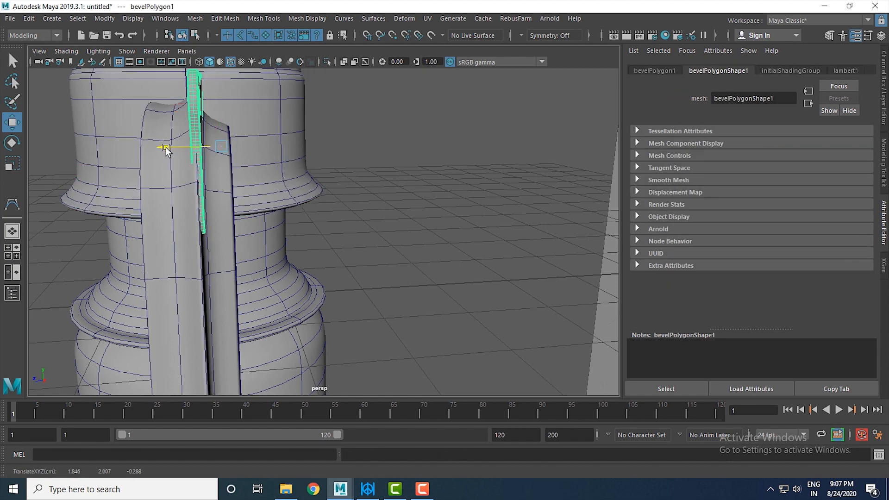
pyautogui.scroll(-4, 466, 222)
pyautogui.keyDown('alt'); pyautogui.moveTo(361, 223); pyautogui.dragTo(539, 239); pyautogui.keyUp('alt')
pyautogui.scroll(3, 466, 222)
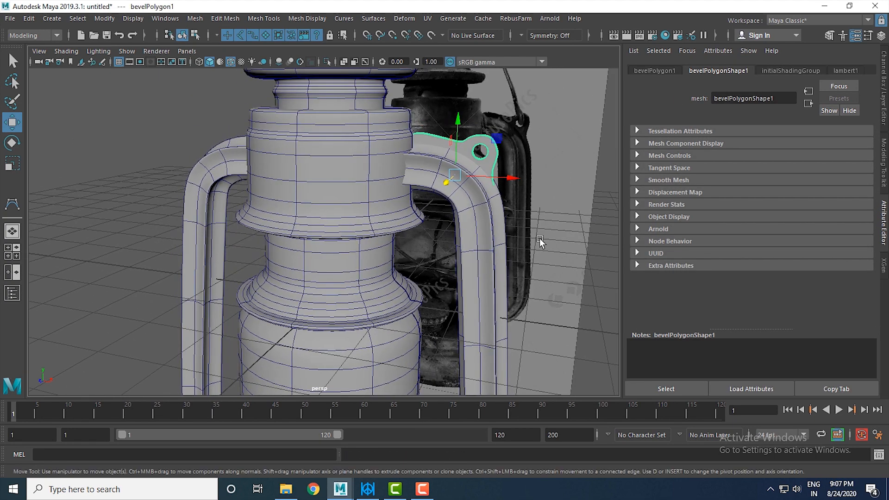
# Switch to the front view with the lantern framed and bring up the Channel Box for the selected bracket
pyautogui.click(609, 235)
pyautogui.keyDown('alt'); pyautogui.moveTo(610, 235); pyautogui.dragTo(459, 173); pyautogui.keyUp('alt')
pyautogui.click(459, 173)
pyautogui.press('space')
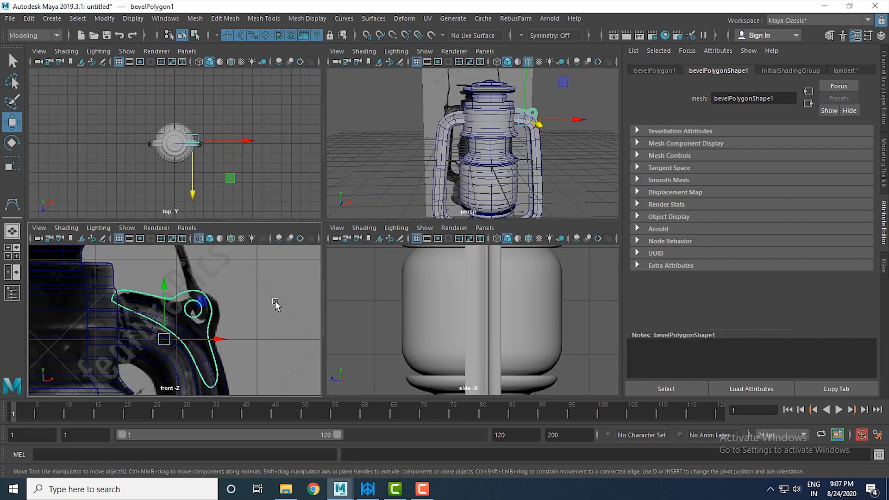
pyautogui.press('space')
pyautogui.keyDown('alt'); pyautogui.moveTo(340, 229); pyautogui.dragTo(352, 215, button='middle'); pyautogui.keyUp('alt')
pyautogui.hotkey('ctrl', 'a')
pyautogui.keyDown('alt'); pyautogui.moveTo(499, 323); pyautogui.dragTo(399, 281, button='right'); pyautogui.keyUp('alt')
pyautogui.keyDown('alt'); pyautogui.moveTo(399, 281); pyautogui.dragTo(398, 232, button='middle'); pyautogui.keyUp('alt')
pyautogui.keyDown('alt'); pyautogui.moveTo(398, 233); pyautogui.dragTo(461, 293, button='right'); pyautogui.keyUp('alt')
pyautogui.keyDown('alt'); pyautogui.moveTo(459, 249); pyautogui.dragTo(460, 253, button='middle'); pyautogui.keyUp('alt')
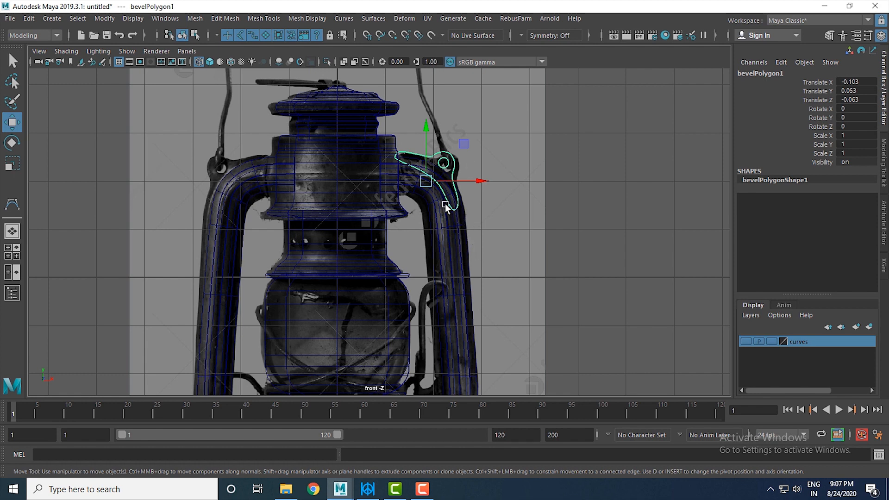
pyautogui.keyDown('alt'); pyautogui.moveTo(446, 204); pyautogui.dragTo(445, 216, button='right'); pyautogui.keyUp('alt')
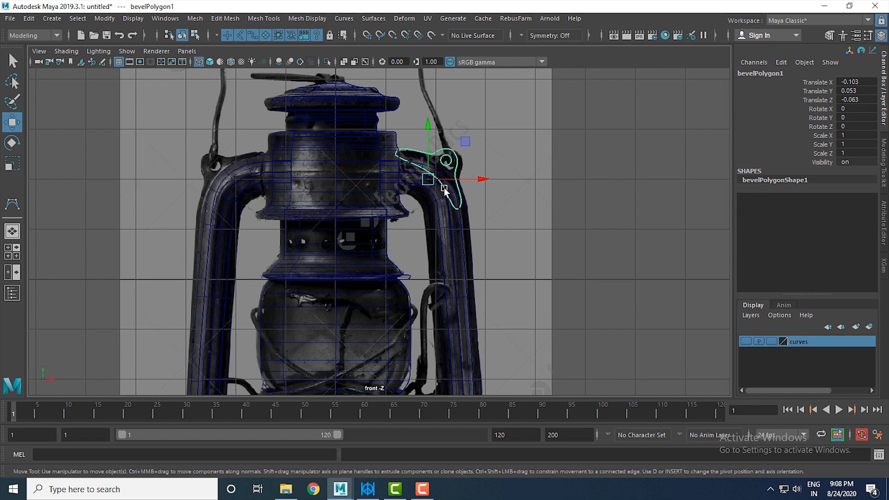
pyautogui.keyDown('alt'); pyautogui.moveTo(570, 199); pyautogui.dragTo(557, 200, button='right'); pyautogui.keyUp('alt')
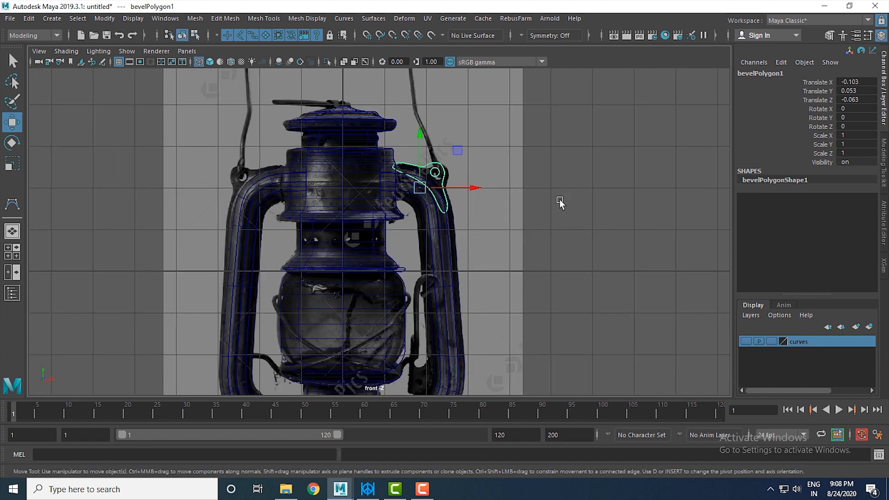
# Try to relocate the bracket's pivot onto the lantern's vertical center axis with grid snapping
pyautogui.press('d')
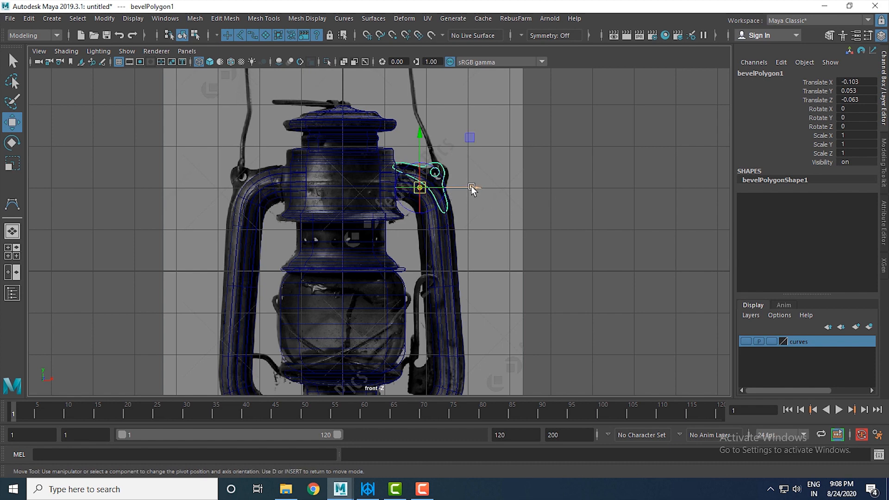
pyautogui.press('x')
pyautogui.click(366, 35)
pyautogui.moveTo(419, 188); pyautogui.dragTo(353, 187)
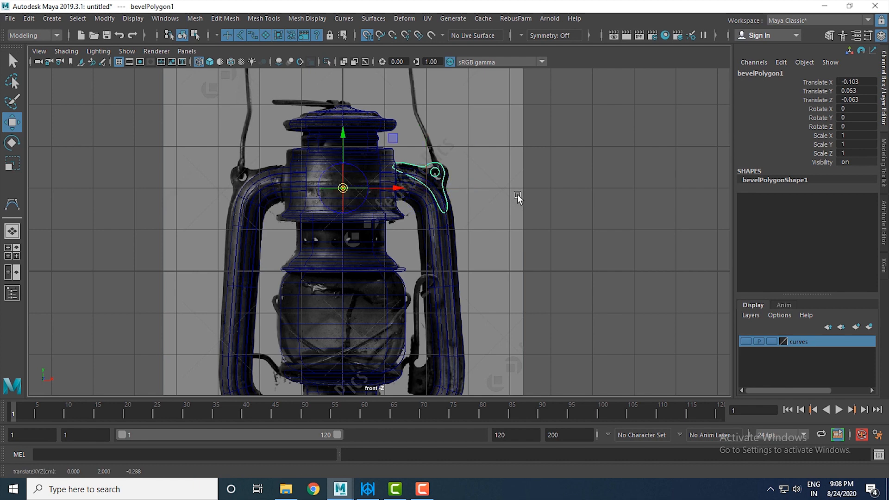
pyautogui.hotkey('ctrl', 'z')
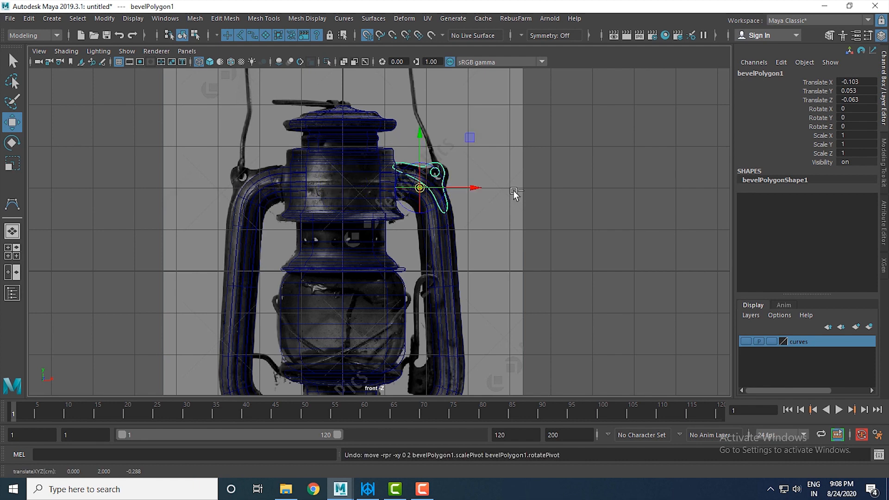
pyautogui.scroll(2, 489, 180)
pyautogui.click(369, 36)
pyautogui.keyDown('alt'); pyautogui.moveTo(461, 178); pyautogui.dragTo(462, 195, button='middle'); pyautogui.keyUp('alt')
pyautogui.scroll(1, 474, 228)
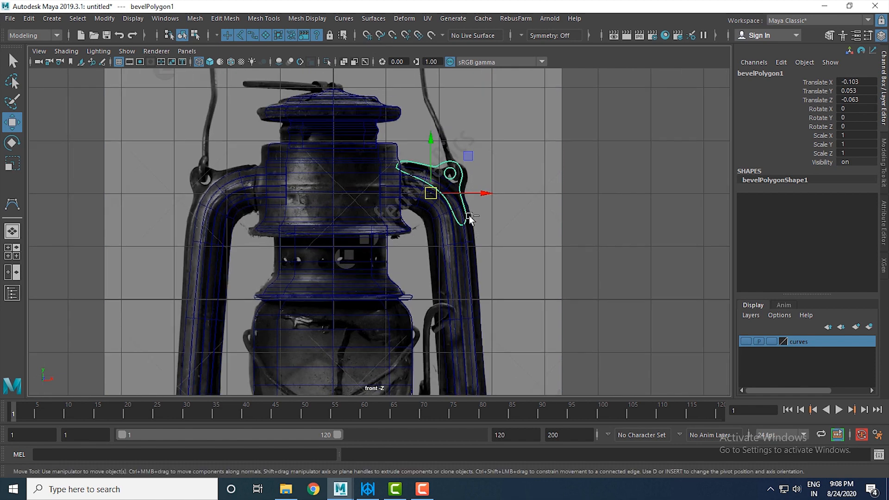
# Group the bracket, duplicate the group and set the copy's Scale X to -1 to mirror it onto the opposite handle tube
pyautogui.hotkey('ctrl', 'g')
pyautogui.press('space')
pyautogui.press('space')
pyautogui.keyDown('alt'); pyautogui.moveTo(541, 160); pyautogui.dragTo(726, 196); pyautogui.keyUp('alt')
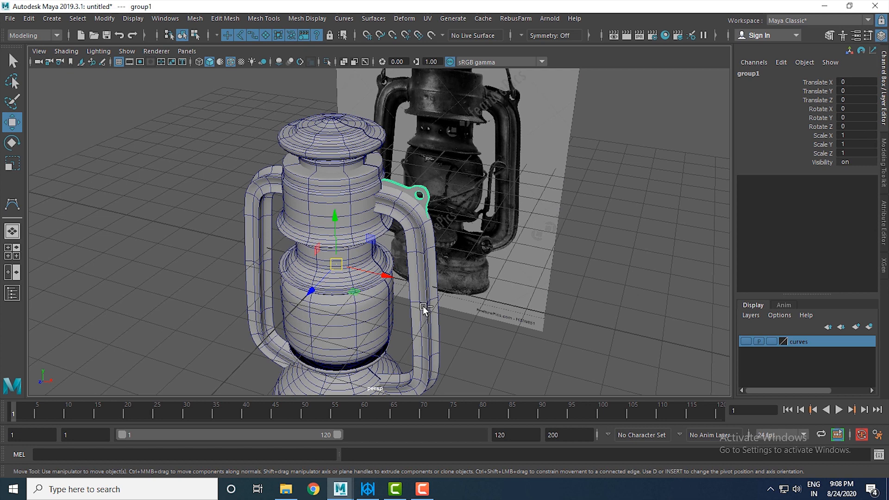
pyautogui.click(853, 130)
pyautogui.write('-1')
pyautogui.press('Return')
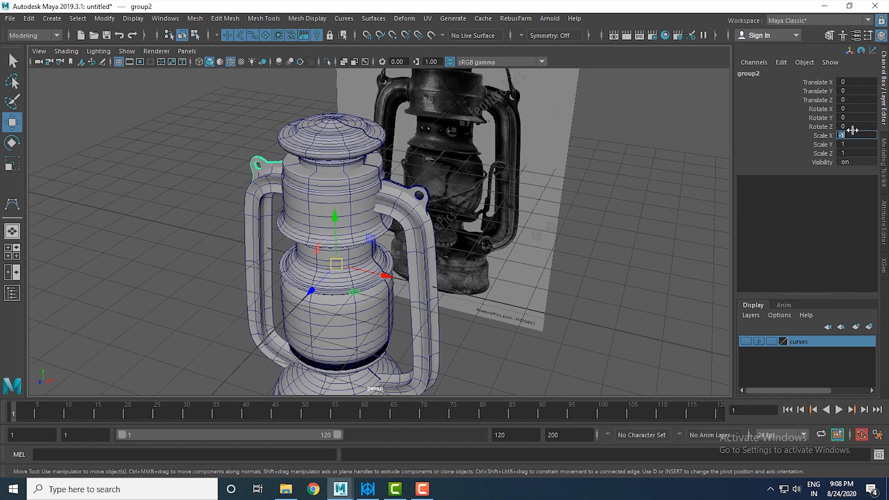
# Select the parent groups of both brackets and ungroup them
pyautogui.click(715, 209)
pyautogui.moveTo(437, 237)
pyautogui.keyDown('alt'); pyautogui.mouseDown()
pyautogui.moveTo(591, 226)
pyautogui.moveTo(436, 230)
pyautogui.mouseUp(); pyautogui.keyUp('alt')
pyautogui.click(419, 178)
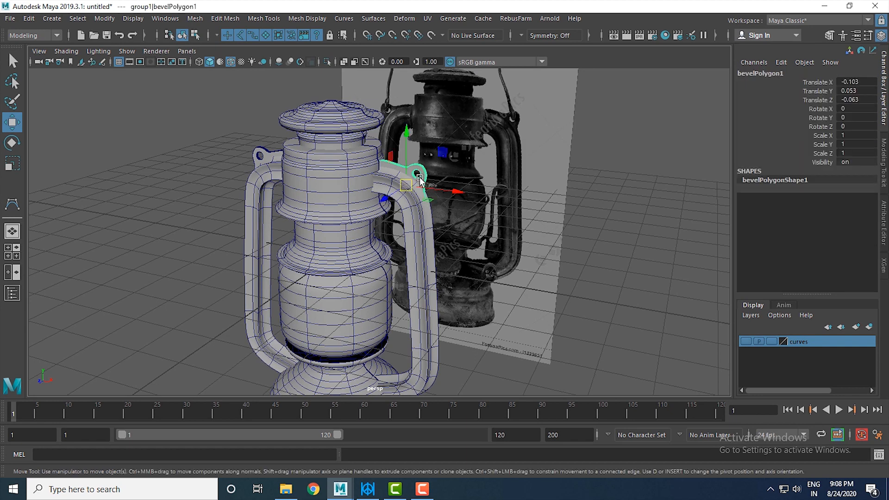
pyautogui.keyDown('shift'); pyautogui.click(266, 155); pyautogui.keyUp('shift')
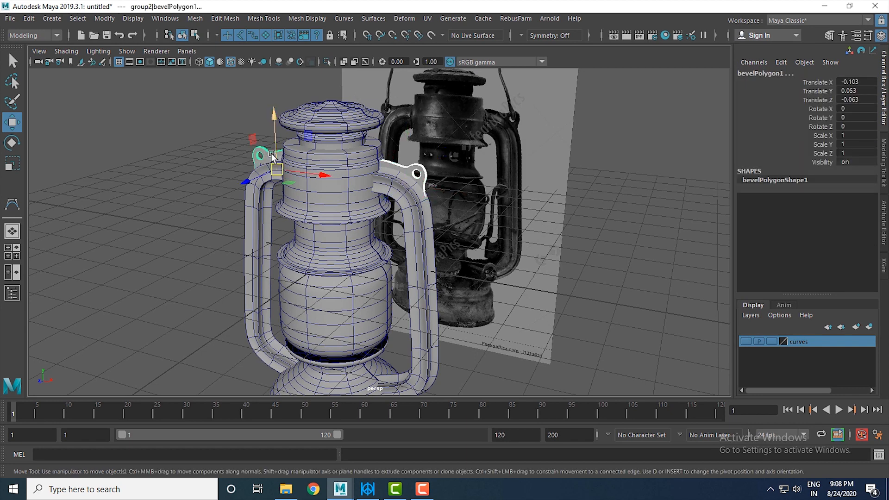
pyautogui.press('Up')
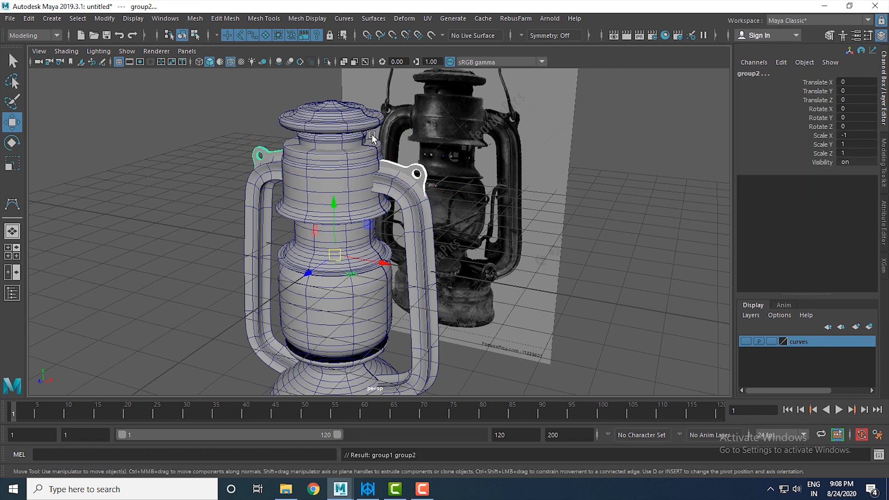
pyautogui.click(29, 19)
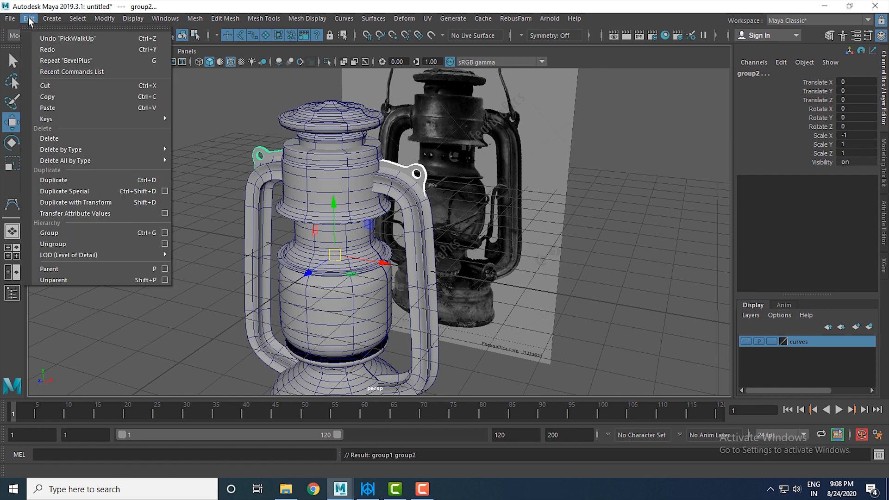
pyautogui.click(77, 245)
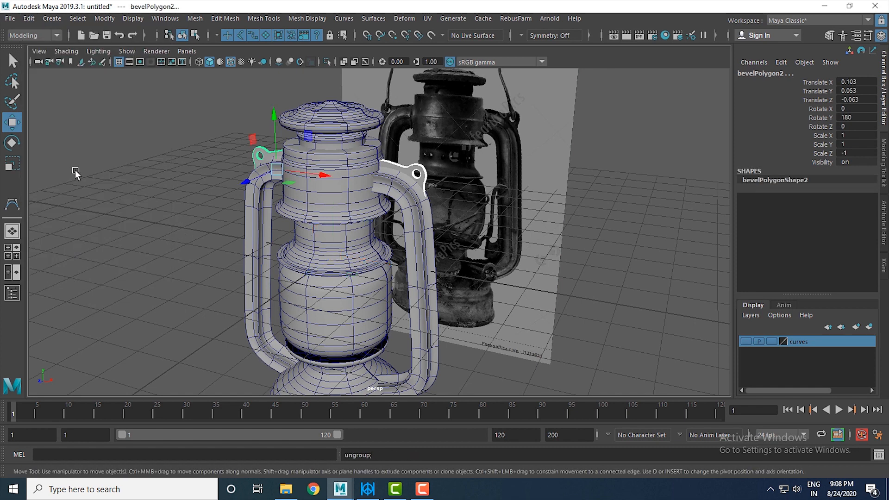
# Rename the mirrored bracket hook1 and the original bracket hook2
pyautogui.doubleClick(791, 73)
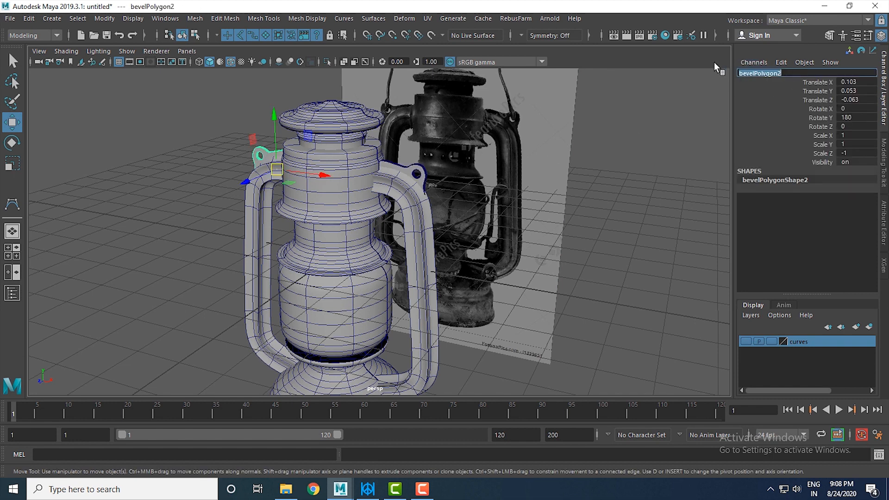
pyautogui.write('hook')
pyautogui.press('Return')
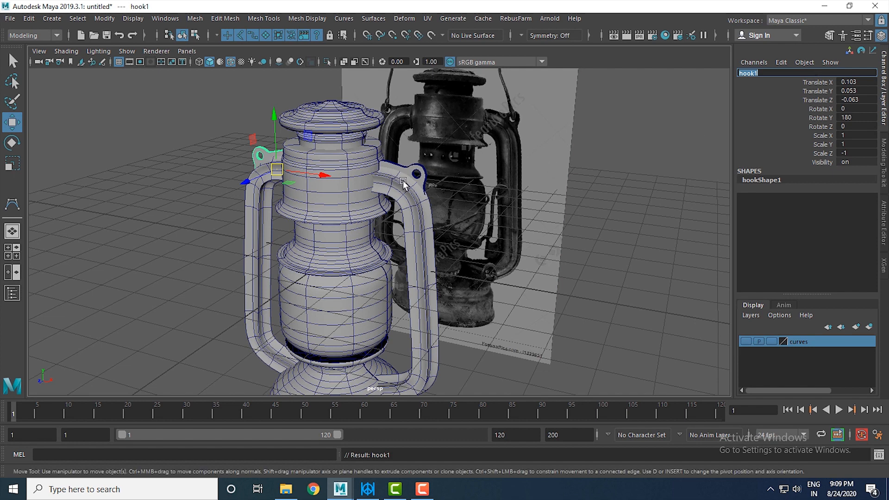
pyautogui.click(421, 173)
pyautogui.doubleClick(791, 73)
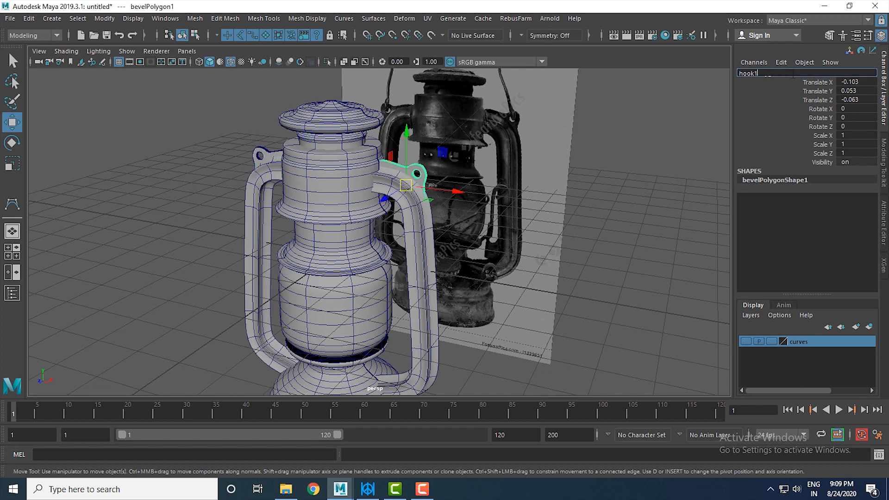
pyautogui.write('hook')
pyautogui.press('Return')
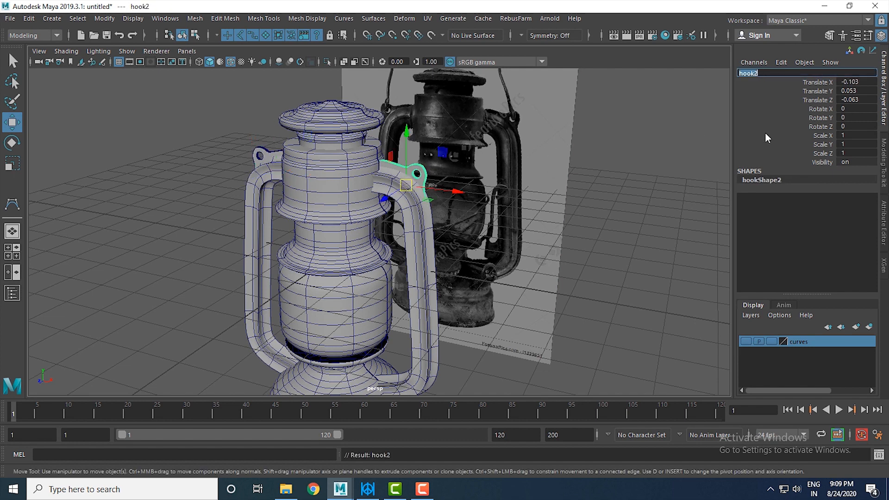
pyautogui.click(585, 263)
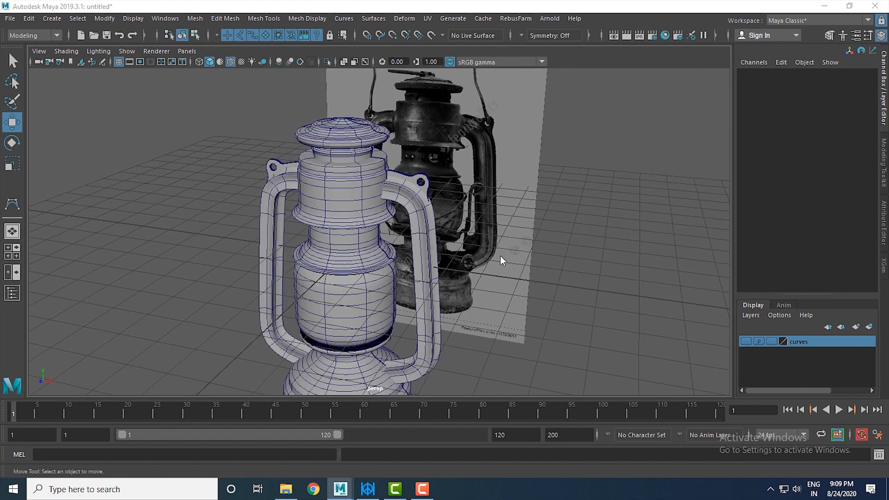
# In the front view, start a CV curve at the mirrored hook's hole and trace up that side of the reference wire handle
pyautogui.press('space')
pyautogui.press('space')
pyautogui.scroll(-4, 337, 312)
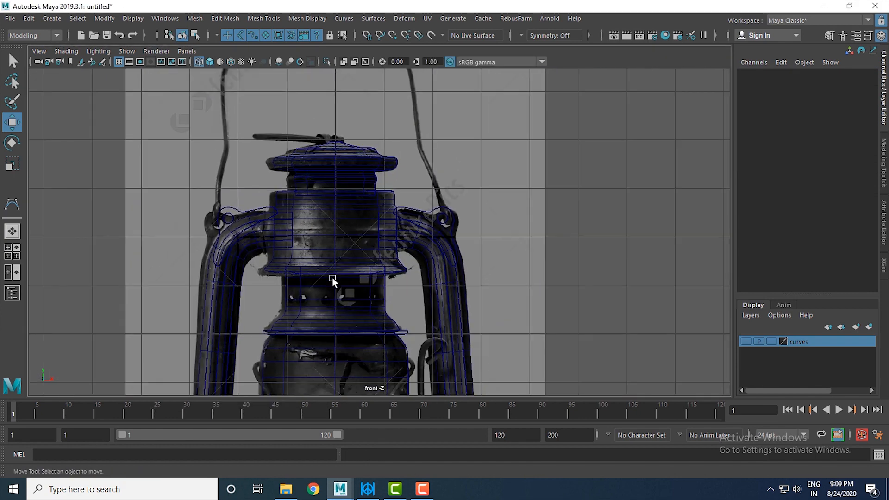
pyautogui.scroll(-2, 323, 290)
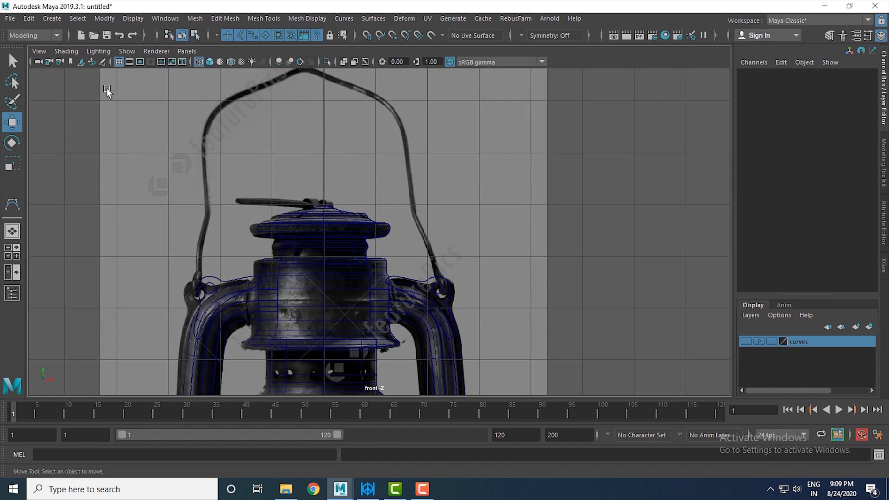
pyautogui.click(52, 18)
pyautogui.moveTo(83, 102)
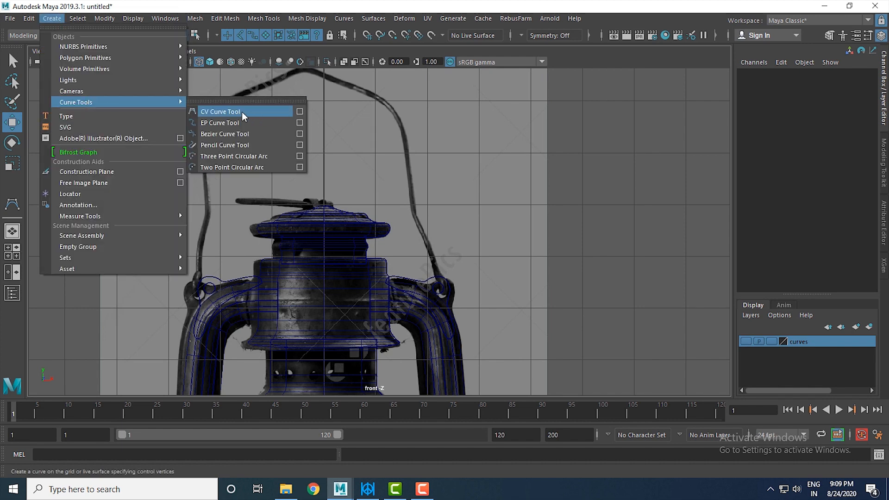
pyautogui.click(221, 111)
pyautogui.scroll(2, 208, 274)
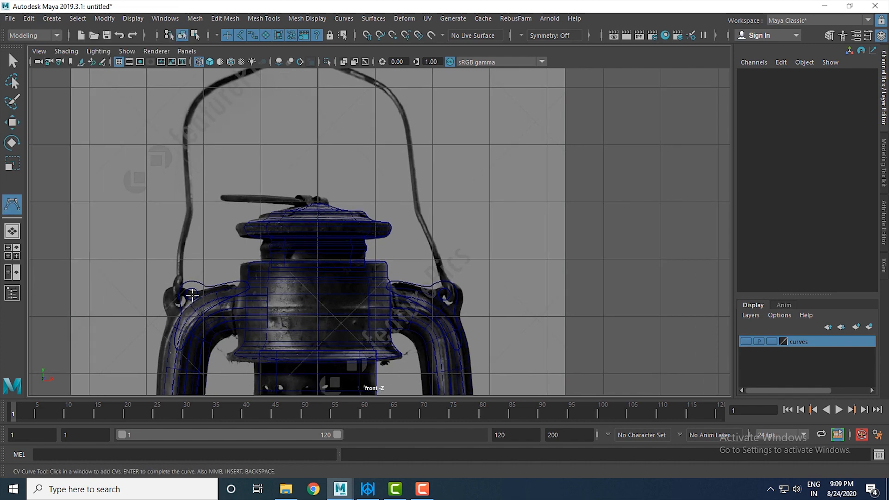
pyautogui.click(192, 295)
pyautogui.click(184, 266)
pyautogui.click(184, 246)
pyautogui.click(211, 90)
# Continue the CV curve over the wire handle's peak and down to the opposite hook's hole, then finish the curve
pyautogui.keyDown('alt'); pyautogui.moveTo(239, 131); pyautogui.dragTo(248, 182, button='middle'); pyautogui.keyUp('alt')
pyautogui.click(281, 119)
pyautogui.click(306, 106)
pyautogui.click(344, 113)
pyautogui.click(361, 127)
pyautogui.click(384, 143)
pyautogui.click(402, 170)
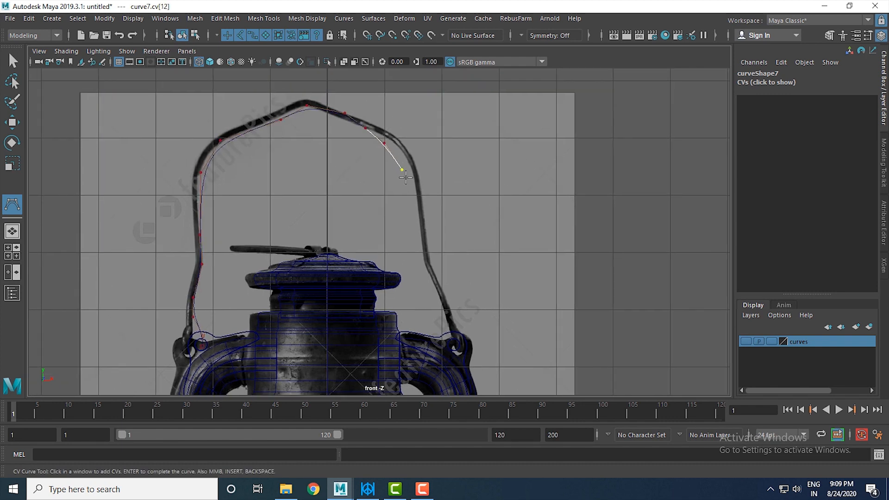
pyautogui.click(462, 326)
pyautogui.click(459, 347)
pyautogui.press('Return')
pyautogui.press('w')
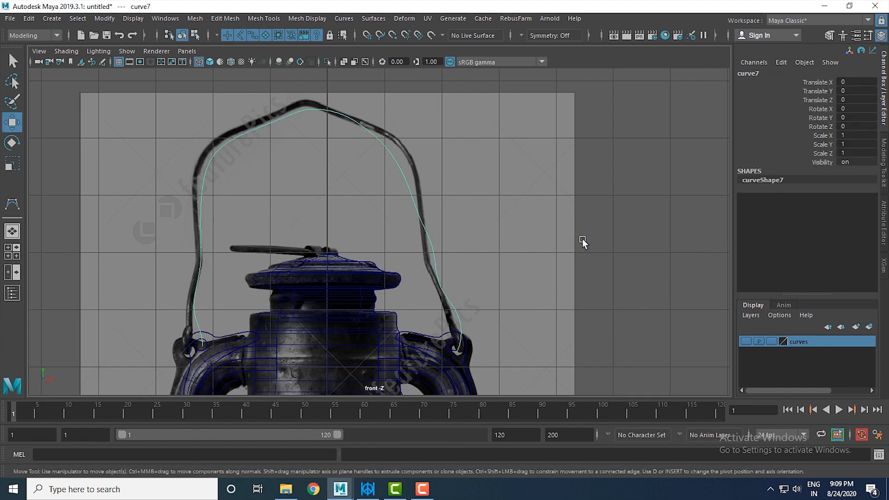
# In the perspective view, move the wire handle curve along Z to about -0.179, in line with the hooks
pyautogui.press('space')
pyautogui.press('space')
pyautogui.keyDown('alt'); pyautogui.moveTo(520, 201); pyautogui.dragTo(498, 266); pyautogui.keyUp('alt')
pyautogui.scroll(6, 497, 266)
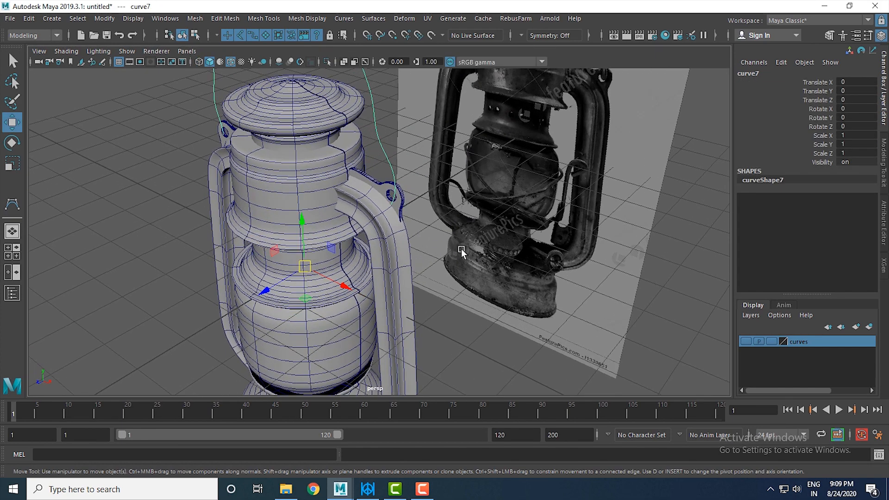
pyautogui.keyDown('alt'); pyautogui.moveTo(446, 277); pyautogui.dragTo(429, 283); pyautogui.keyUp('alt')
pyautogui.keyDown('alt'); pyautogui.moveTo(374, 249); pyautogui.dragTo(209, 318); pyautogui.keyUp('alt')
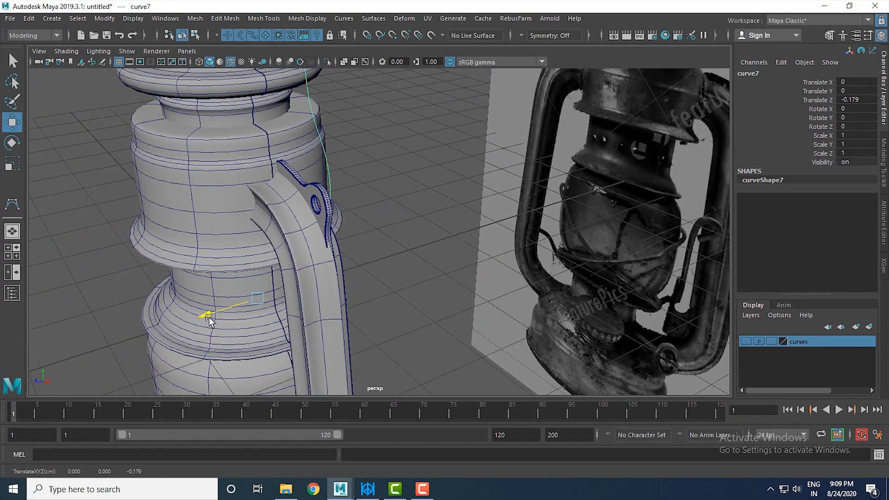
# Edit the curve's control vertices and shift the end vertices along Z beside the original hook's hole
pyautogui.scroll(6, 263, 270)
pyautogui.scroll(-3, 351, 267)
pyautogui.keyDown('alt'); pyautogui.moveTo(351, 267); pyautogui.dragTo(392, 295, button='middle'); pyautogui.keyUp('alt')
pyautogui.moveTo(356, 135); pyautogui.dragTo(296, 134, button='right')
pyautogui.keyDown('alt'); pyautogui.moveTo(346, 248); pyautogui.dragTo(192, 221); pyautogui.keyUp('alt')
pyautogui.click(196, 221)
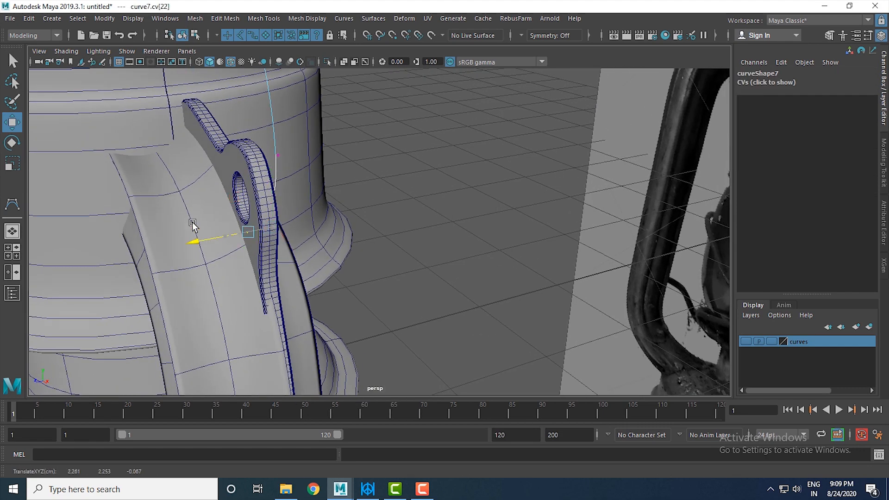
pyautogui.moveTo(243, 202); pyautogui.dragTo(240, 164)
pyautogui.moveTo(208, 202); pyautogui.dragTo(128, 254)
pyautogui.click(188, 256)
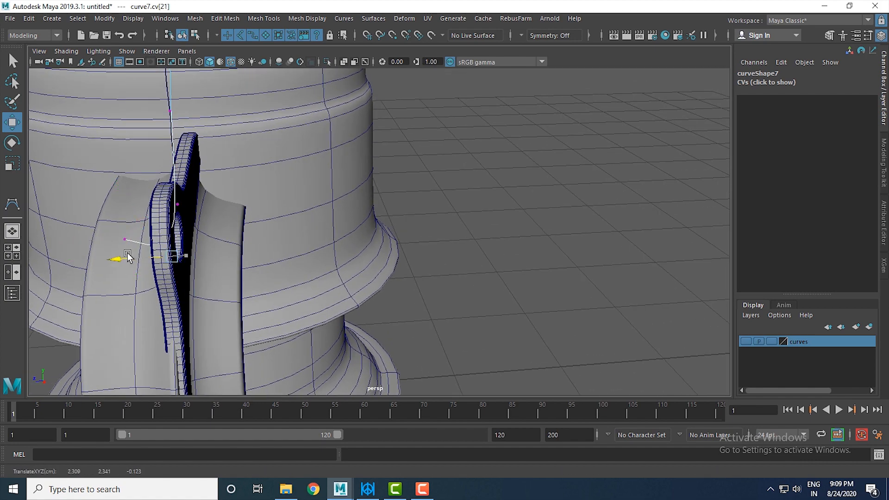
# Reposition the next control vertices above the original hook so the curve's end bends through the hole
pyautogui.click(178, 203)
pyautogui.moveTo(141, 206); pyautogui.dragTo(333, 236)
pyautogui.click(316, 280)
pyautogui.moveTo(352, 282); pyautogui.dragTo(315, 307)
pyautogui.click(388, 261)
pyautogui.moveTo(358, 271); pyautogui.dragTo(343, 272)
pyautogui.moveTo(377, 227); pyautogui.dragTo(341, 239)
pyautogui.scroll(-1, 375, 220)
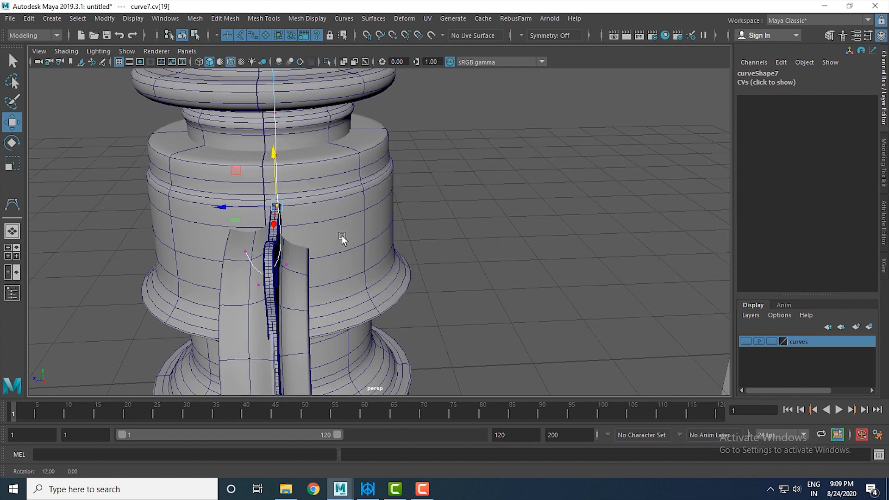
# Refine the heights and offsets of the curve's control vertices around the hook for a smoother bend
pyautogui.moveTo(249, 207); pyautogui.dragTo(247, 206)
pyautogui.keyDown('alt'); pyautogui.moveTo(296, 228); pyautogui.dragTo(313, 280, button='middle'); pyautogui.keyUp('alt')
pyautogui.keyDown('alt'); pyautogui.moveTo(335, 289); pyautogui.dragTo(525, 316); pyautogui.keyUp('alt')
pyautogui.keyDown('alt'); pyautogui.moveTo(527, 316); pyautogui.dragTo(539, 297); pyautogui.keyUp('alt')
pyautogui.keyDown('alt'); pyautogui.moveTo(532, 236); pyautogui.dragTo(351, 189); pyautogui.keyUp('alt')
pyautogui.moveTo(388, 153); pyautogui.dragTo(389, 155)
pyautogui.moveTo(375, 126); pyautogui.dragTo(375, 120)
pyautogui.moveTo(284, 146); pyautogui.dragTo(330, 172)
pyautogui.moveTo(318, 164); pyautogui.dragTo(340, 155)
pyautogui.moveTo(274, 180); pyautogui.dragTo(342, 199)
# At the mirrored hook, move the curve's first two control vertices to opposite sides of the bracket to bend the end through the hole
pyautogui.keyDown('alt'); pyautogui.moveTo(322, 316); pyautogui.dragTo(512, 343); pyautogui.keyUp('alt')
pyautogui.scroll(4, 512, 344)
pyautogui.keyDown('alt'); pyautogui.moveTo(512, 343); pyautogui.dragTo(475, 346, button='middle'); pyautogui.keyUp('alt')
pyautogui.keyDown('alt'); pyautogui.moveTo(475, 345); pyautogui.dragTo(488, 345); pyautogui.keyUp('alt')
pyautogui.moveTo(382, 274)
pyautogui.mouseDown()
pyautogui.moveTo(414, 296)
pyautogui.moveTo(374, 287)
pyautogui.moveTo(377, 273)
pyautogui.moveTo(406, 272)
pyautogui.moveTo(418, 303)
pyautogui.moveTo(440, 293)
pyautogui.moveTo(385, 264)
pyautogui.moveTo(404, 271)
pyautogui.moveTo(396, 267)
pyautogui.mouseUp()
pyautogui.click(401, 251)
pyautogui.moveTo(448, 257); pyautogui.dragTo(444, 238)
pyautogui.click(446, 293)
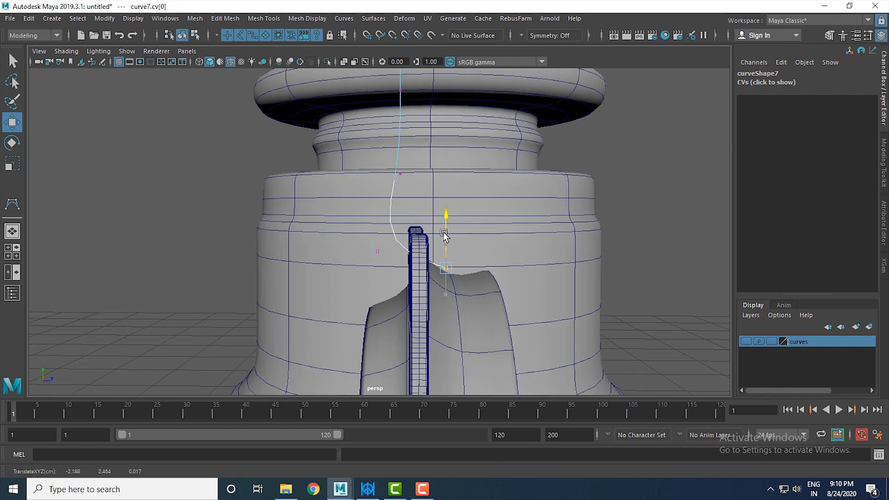
pyautogui.click(378, 257)
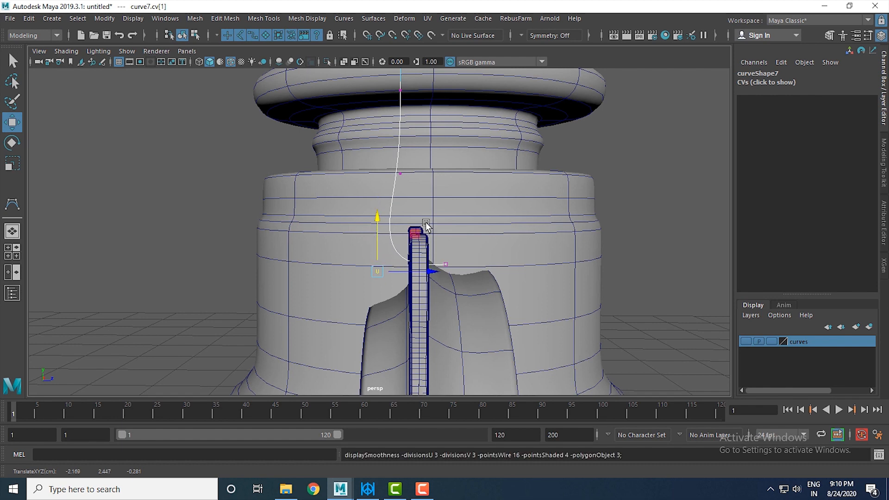
# Shift the curve's lower control vertices above the mirrored hook to refine how the handle rises from the bracket
pyautogui.keyDown('alt'); pyautogui.moveTo(426, 221); pyautogui.dragTo(393, 217); pyautogui.keyUp('alt')
pyautogui.moveTo(330, 223); pyautogui.dragTo(382, 243)
pyautogui.keyDown('alt'); pyautogui.moveTo(382, 243); pyautogui.dragTo(370, 295, button='middle'); pyautogui.keyUp('alt')
pyautogui.moveTo(328, 219); pyautogui.dragTo(383, 249)
pyautogui.keyDown('alt'); pyautogui.moveTo(396, 198); pyautogui.dragTo(307, 258); pyautogui.keyUp('alt')
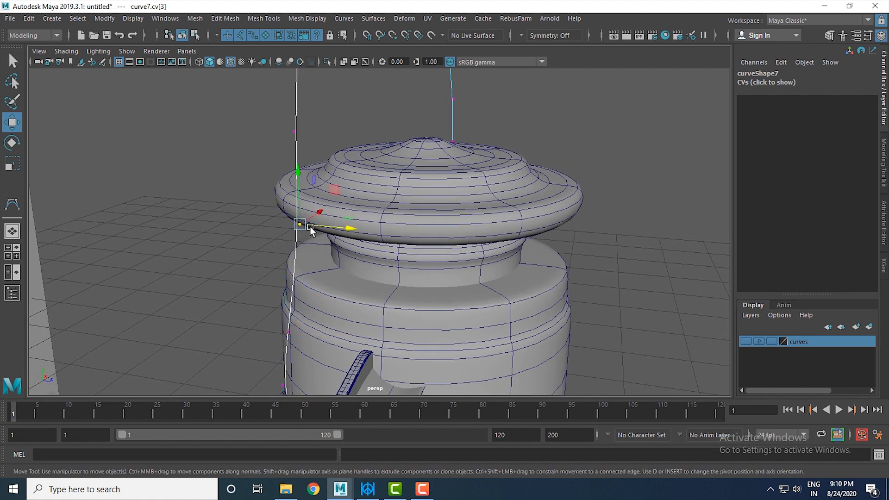
# Reposition the control vertices along the mirrored hook's side and upper shoulder of the handle curve to follow the reference arch
pyautogui.keyDown('alt'); pyautogui.moveTo(299, 195); pyautogui.dragTo(292, 270); pyautogui.keyUp('alt')
pyautogui.moveTo(272, 211); pyautogui.dragTo(343, 218)
pyautogui.keyDown('alt'); pyautogui.moveTo(402, 227); pyautogui.dragTo(382, 189, button='right'); pyautogui.keyUp('alt')
pyautogui.keyDown('alt'); pyautogui.moveTo(382, 190); pyautogui.dragTo(358, 258, button='middle'); pyautogui.keyUp('alt')
pyautogui.keyDown('alt'); pyautogui.moveTo(358, 258); pyautogui.dragTo(345, 248); pyautogui.keyUp('alt')
pyautogui.moveTo(282, 209); pyautogui.dragTo(363, 226)
pyautogui.keyDown('alt'); pyautogui.moveTo(367, 225); pyautogui.dragTo(361, 274, button='middle'); pyautogui.keyUp('alt')
pyautogui.keyDown('alt'); pyautogui.moveTo(361, 274); pyautogui.dragTo(383, 259, button='right'); pyautogui.keyUp('alt')
pyautogui.moveTo(361, 183)
pyautogui.mouseDown()
pyautogui.moveTo(386, 207)
pyautogui.moveTo(357, 195)
pyautogui.mouseUp()
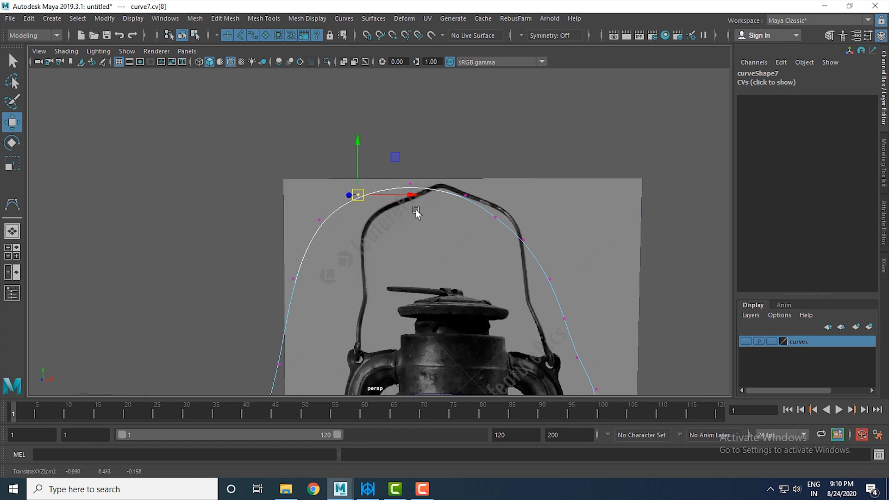
# Adjust the control vertices at the crown and down the original hook's side to shape the other half of the handle arch
pyautogui.click(496, 219)
pyautogui.click(513, 220)
pyautogui.hotkey('ctrl', 'z')
pyautogui.moveTo(515, 217); pyautogui.dragTo(519, 217)
pyautogui.moveTo(450, 179); pyautogui.dragTo(467, 171)
pyautogui.moveTo(541, 254); pyautogui.dragTo(547, 235)
pyautogui.moveTo(503, 207); pyautogui.dragTo(555, 215)
pyautogui.scroll(-2, 554, 217)
pyautogui.keyDown('alt'); pyautogui.moveTo(509, 250); pyautogui.dragTo(505, 278); pyautogui.keyUp('alt')
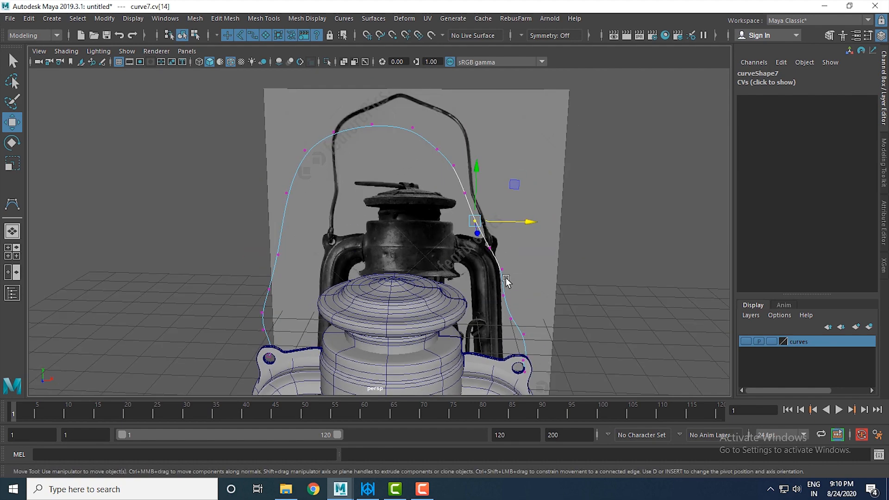
# Return the handle curve to object mode and clear the selection
pyautogui.scroll(-2, 505, 278)
pyautogui.moveTo(414, 154); pyautogui.dragTo(543, 105, button='right')
pyautogui.scroll(-4, 506, 247)
pyautogui.keyDown('alt'); pyautogui.moveTo(507, 249); pyautogui.dragTo(595, 247); pyautogui.keyUp('alt')
pyautogui.click(577, 248)
pyautogui.scroll(3, 532, 266)
pyautogui.keyDown('alt'); pyautogui.moveTo(504, 279); pyautogui.dragTo(484, 294); pyautogui.keyUp('alt')
pyautogui.moveTo(404, 188); pyautogui.dragTo(486, 158, button='right')
pyautogui.click(503, 216)
pyautogui.keyDown('alt'); pyautogui.moveTo(502, 222); pyautogui.dragTo(470, 280); pyautogui.keyUp('alt')
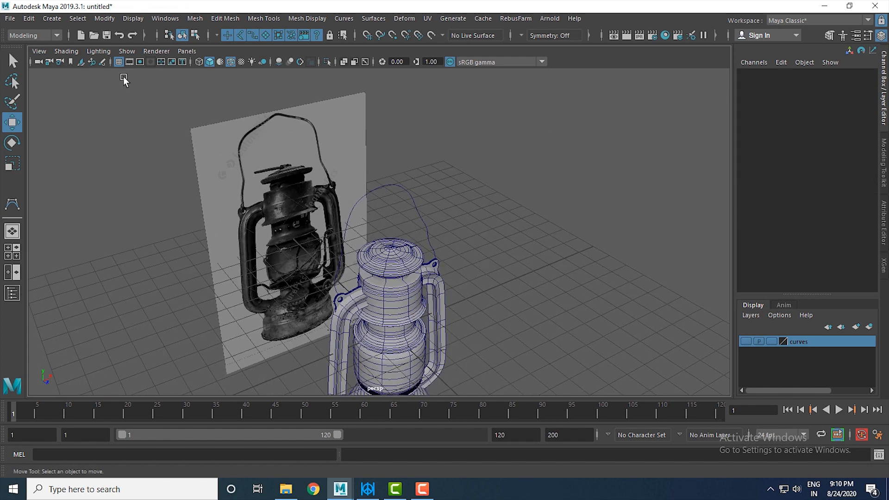
# Create a NURBS circle, scale it uniformly to 0.234, and move it beside the lantern to X 4.948
pyautogui.click(54, 20)
pyautogui.moveTo(77, 57)
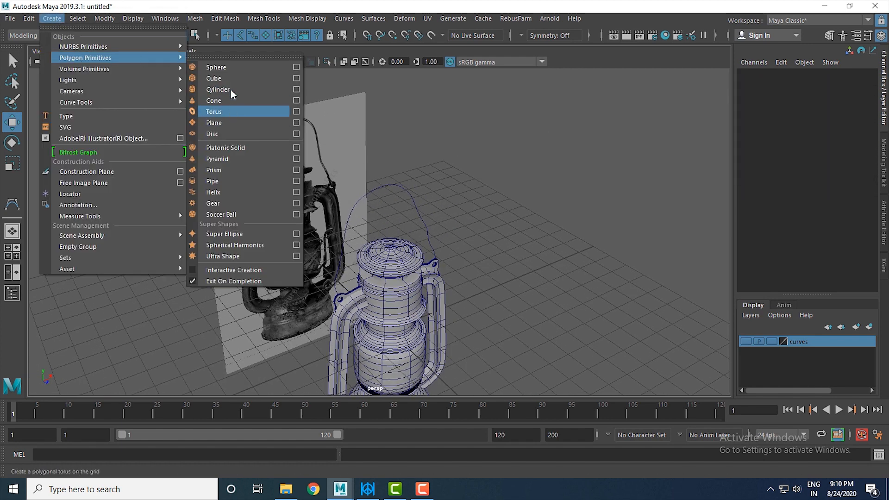
pyautogui.moveTo(146, 46)
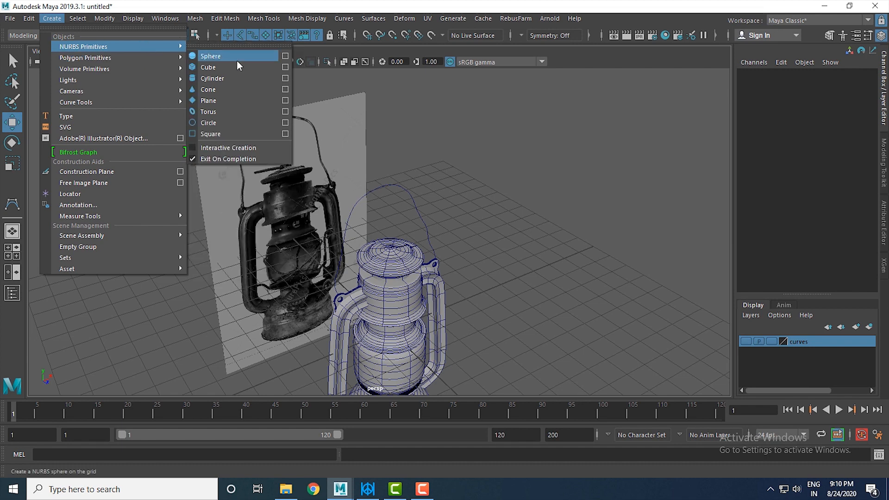
pyautogui.click(240, 120)
pyautogui.keyDown('alt'); pyautogui.moveTo(438, 319); pyautogui.dragTo(420, 298, button='middle'); pyautogui.keyUp('alt')
pyautogui.moveTo(420, 298); pyautogui.dragTo(440, 265)
pyautogui.press('r')
pyautogui.press('w')
pyautogui.scroll(3, 524, 312)
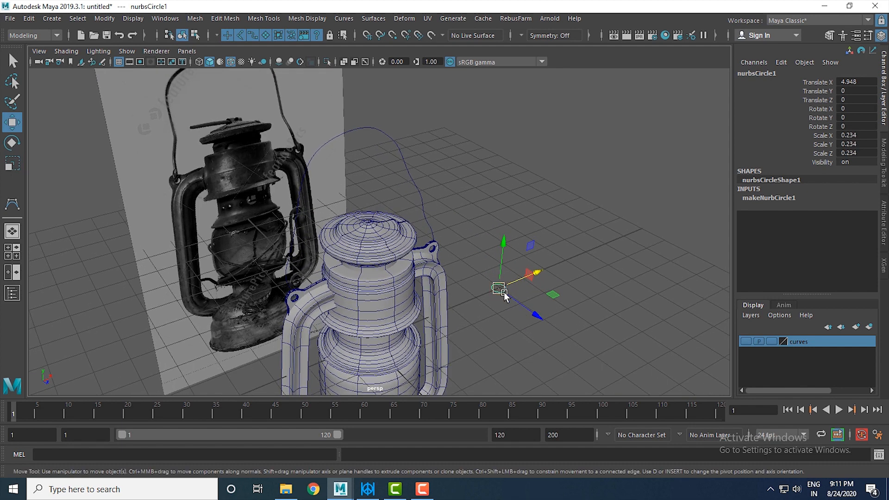
# Extrude the circle along the handle curve to form the wire handle surface
pyautogui.moveTo(404, 185); pyautogui.dragTo(490, 199)
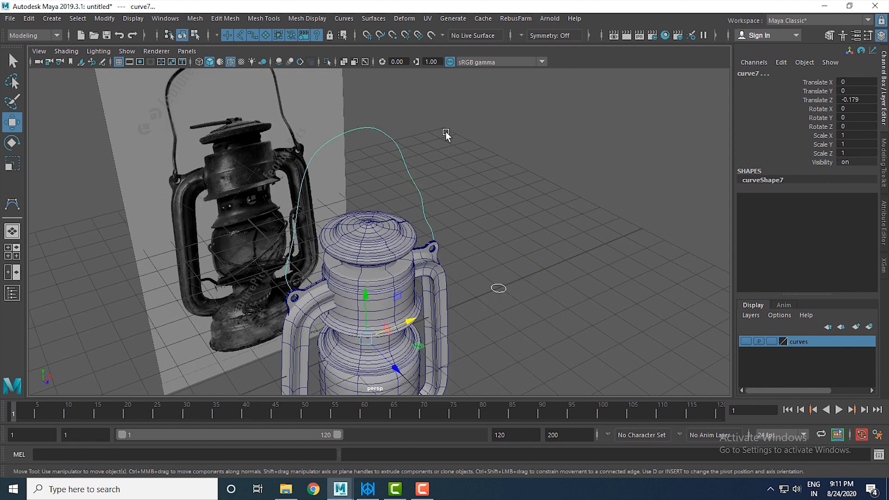
pyautogui.click(367, 18)
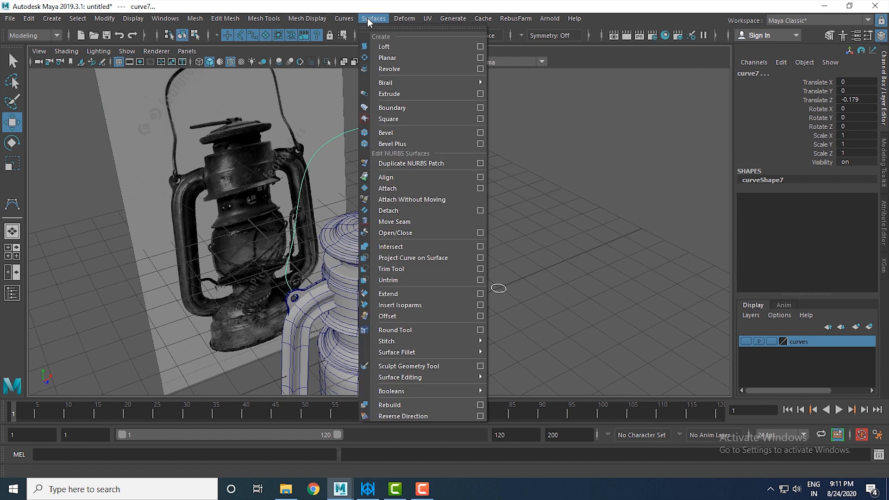
pyautogui.click(393, 94)
pyautogui.click(536, 290)
# Scale the profile circle uniformly to 0.039 to thin the extruded wire handle
pyautogui.click(493, 286)
pyautogui.press('r')
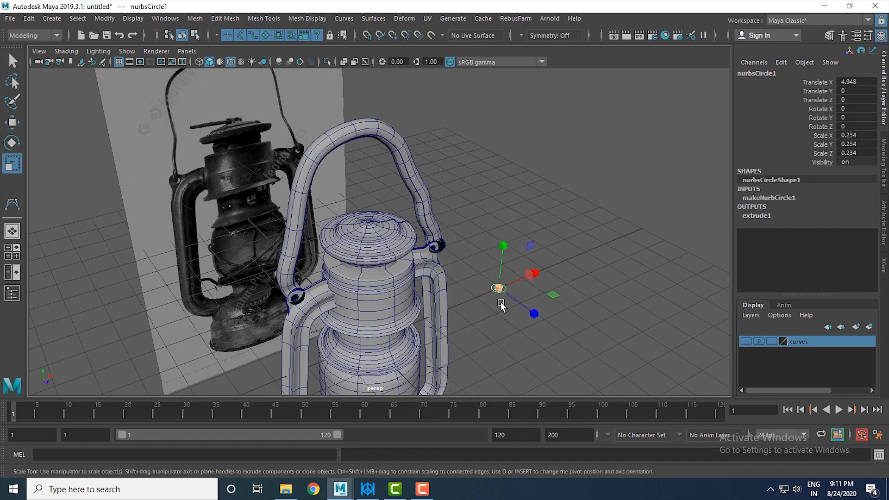
pyautogui.moveTo(498, 289); pyautogui.dragTo(447, 273)
pyautogui.keyDown('alt'); pyautogui.moveTo(448, 273); pyautogui.dragTo(554, 332, button='right'); pyautogui.keyUp('alt')
pyautogui.keyDown('alt'); pyautogui.moveTo(554, 332); pyautogui.dragTo(531, 319); pyautogui.keyUp('alt')
pyautogui.keyDown('alt'); pyautogui.moveTo(532, 318); pyautogui.dragTo(585, 361, button='right'); pyautogui.keyUp('alt')
pyautogui.keyDown('alt'); pyautogui.moveTo(584, 361); pyautogui.dragTo(490, 316, button='middle'); pyautogui.keyUp('alt')
pyautogui.keyDown('alt'); pyautogui.moveTo(490, 316); pyautogui.dragTo(513, 291); pyautogui.keyUp('alt')
pyautogui.press('w')
pyautogui.keyDown('alt'); pyautogui.moveTo(404, 199); pyautogui.dragTo(429, 191); pyautogui.keyUp('alt')
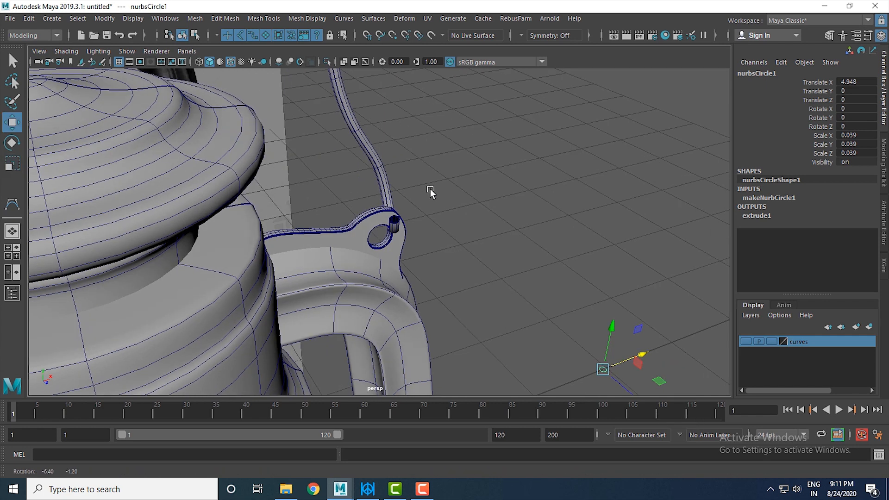
# Edit the control vertices of the curve inside the wire and reposition its end vertex beside the original hook
pyautogui.moveTo(441, 221); pyautogui.dragTo(452, 187)
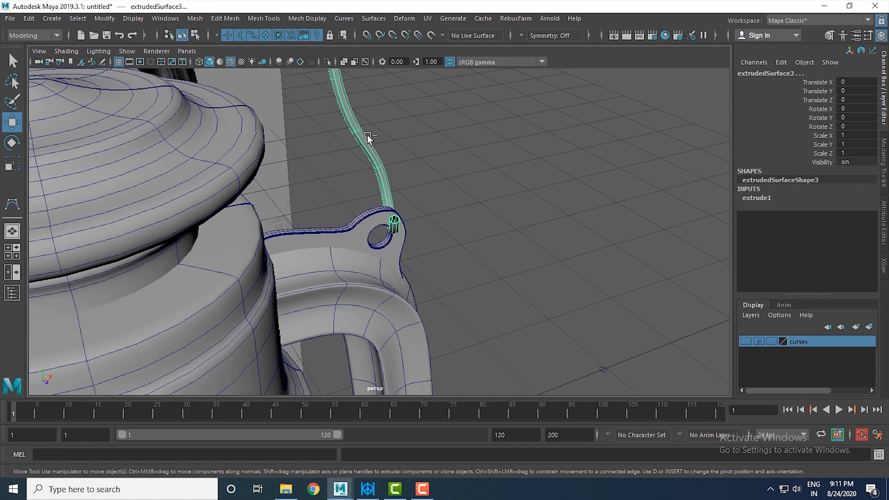
pyautogui.click(367, 134)
pyautogui.press('4')
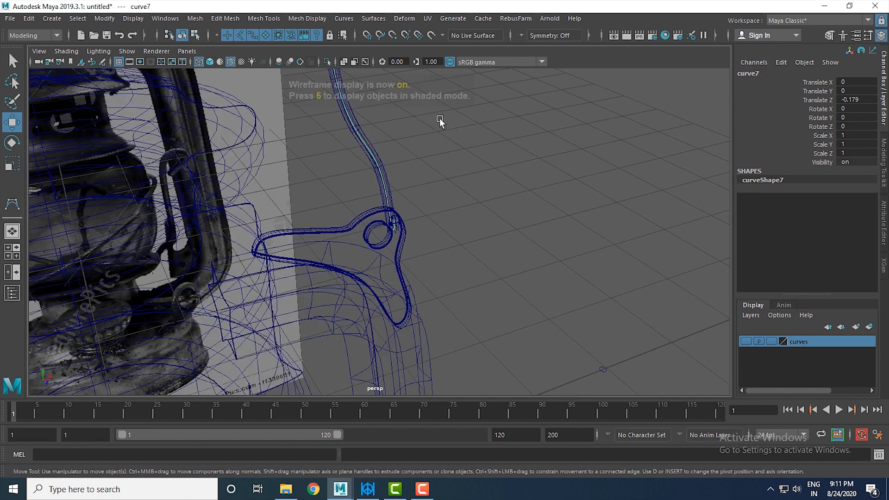
pyautogui.moveTo(455, 131); pyautogui.dragTo(394, 131, button='right')
pyautogui.keyDown('alt'); pyautogui.moveTo(364, 231); pyautogui.dragTo(471, 270); pyautogui.keyUp('alt')
pyautogui.moveTo(470, 230)
pyautogui.mouseDown()
pyautogui.moveTo(457, 237)
pyautogui.moveTo(357, 230)
pyautogui.moveTo(411, 272)
pyautogui.moveTo(386, 283)
pyautogui.moveTo(390, 256)
pyautogui.mouseUp()
pyautogui.press('6')
pyautogui.moveTo(397, 215); pyautogui.dragTo(415, 240)
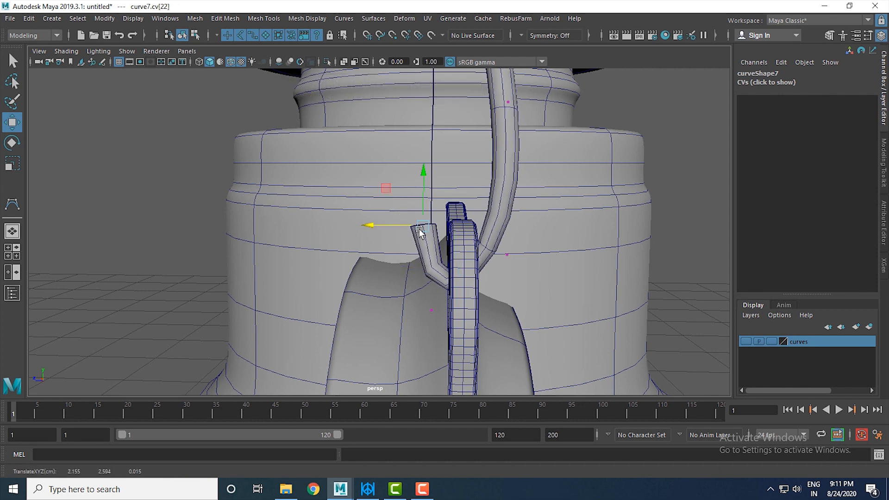
pyautogui.moveTo(422, 227); pyautogui.dragTo(422, 222)
pyautogui.keyDown('alt'); pyautogui.moveTo(466, 296); pyautogui.dragTo(380, 304); pyautogui.keyUp('alt')
# Move the neighbouring control vertices at the original hook so the thin wire bends cleanly through the hole
pyautogui.click(495, 251)
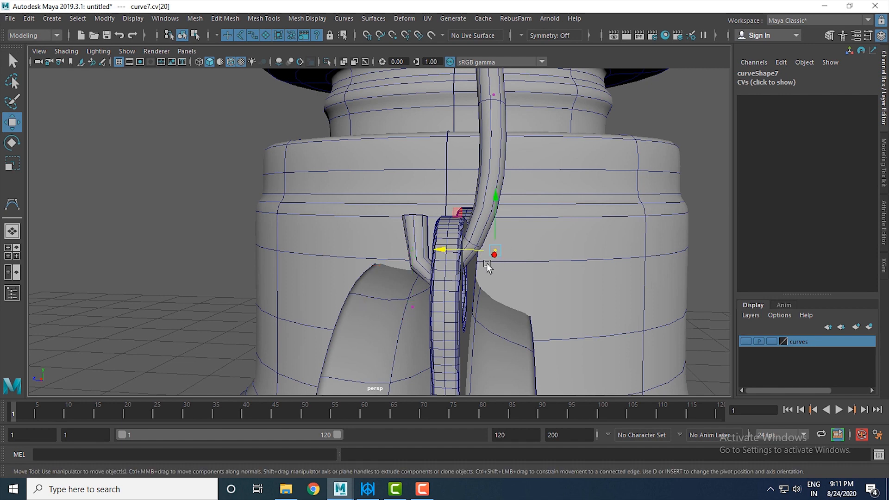
pyautogui.moveTo(458, 250); pyautogui.dragTo(493, 313)
pyautogui.click(424, 296)
pyautogui.moveTo(504, 263); pyautogui.dragTo(439, 304)
pyautogui.keyDown('alt'); pyautogui.moveTo(439, 304); pyautogui.dragTo(521, 290); pyautogui.keyUp('alt')
pyautogui.keyDown('alt'); pyautogui.moveTo(521, 290); pyautogui.dragTo(394, 208, button='right'); pyautogui.keyUp('alt')
pyautogui.keyDown('alt'); pyautogui.moveTo(393, 208); pyautogui.dragTo(423, 299, button='middle'); pyautogui.keyUp('alt')
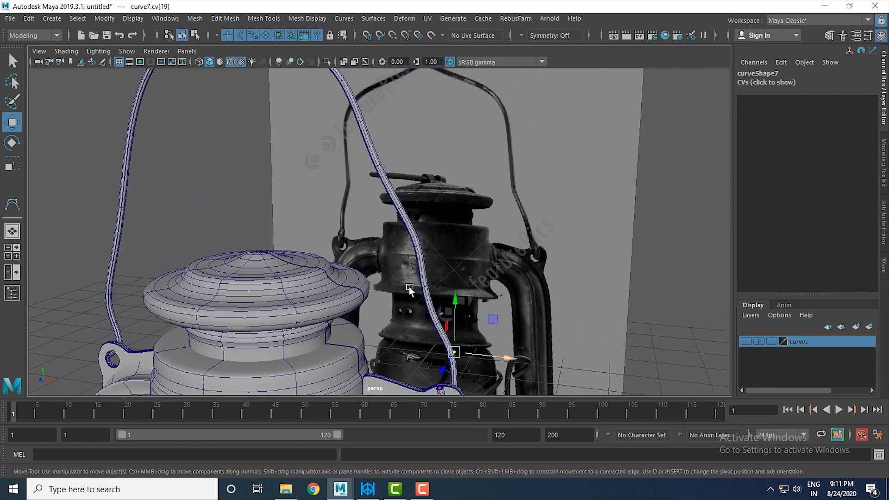
# Adjust the curve's end control vertices at the mirrored hook so the wire passes through its hole
pyautogui.keyDown('alt'); pyautogui.moveTo(423, 299); pyautogui.dragTo(441, 296); pyautogui.keyUp('alt')
pyautogui.keyDown('alt'); pyautogui.moveTo(225, 273); pyautogui.dragTo(293, 256); pyautogui.keyUp('alt')
pyautogui.click(286, 275)
pyautogui.moveTo(164, 273); pyautogui.dragTo(211, 302)
pyautogui.moveTo(149, 167); pyautogui.dragTo(408, 242)
pyautogui.hotkey('ctrl', 'z')
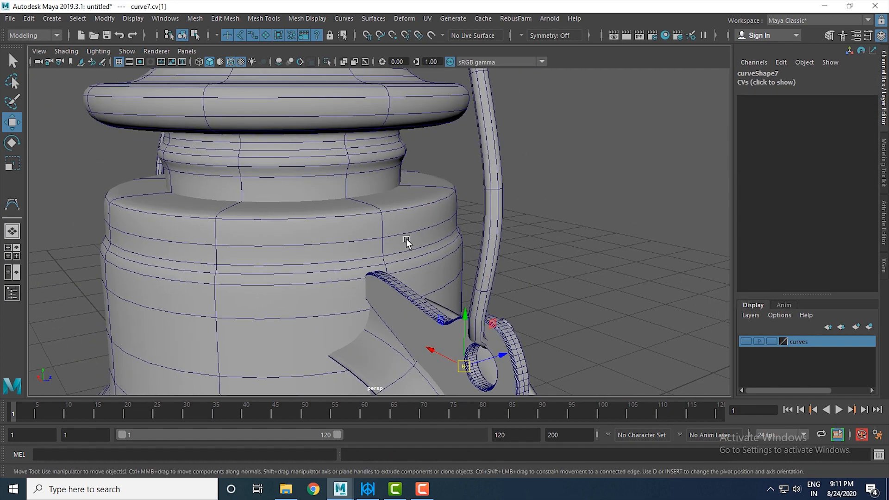
pyautogui.press('4')
pyautogui.keyDown('alt'); pyautogui.moveTo(466, 249); pyautogui.dragTo(253, 206); pyautogui.keyUp('alt')
pyautogui.click(348, 220)
pyautogui.moveTo(248, 285); pyautogui.dragTo(316, 300)
# Leave the curve's vertex editing and delete the construction history of the whole lantern
pyautogui.moveTo(266, 227); pyautogui.dragTo(344, 133, button='right')
pyautogui.scroll(-5, 393, 178)
pyautogui.keyDown('alt'); pyautogui.moveTo(403, 185); pyautogui.dragTo(524, 161); pyautogui.keyUp('alt')
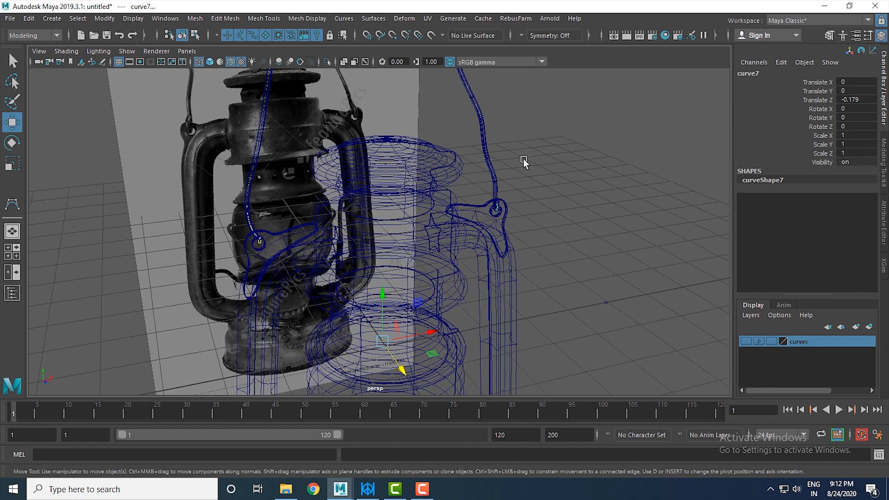
pyautogui.click(553, 169)
pyautogui.press('5')
pyautogui.moveTo(539, 166)
pyautogui.keyDown('alt'); pyautogui.mouseDown()
pyautogui.moveTo(565, 211)
pyautogui.moveTo(498, 223)
pyautogui.moveTo(414, 211)
pyautogui.mouseUp(); pyautogui.keyUp('alt')
pyautogui.moveTo(352, 122)
pyautogui.mouseDown()
pyautogui.moveTo(495, 147)
pyautogui.moveTo(534, 269)
pyautogui.mouseUp()
pyautogui.hotkey('alt', 'shift', 'd')
pyautogui.click(531, 307)
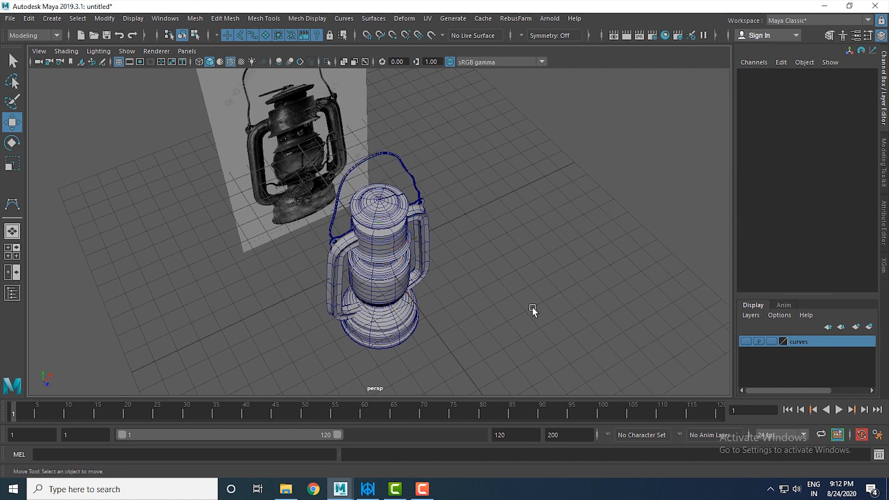
# Add the profile circle to the curves display layer
pyautogui.moveTo(498, 299)
pyautogui.keyDown('alt'); pyautogui.mouseDown()
pyautogui.moveTo(445, 293)
pyautogui.moveTo(488, 309)
pyautogui.mouseUp(); pyautogui.keyUp('alt')
pyautogui.moveTo(477, 270); pyautogui.dragTo(562, 324)
pyautogui.rightClick(809, 343)
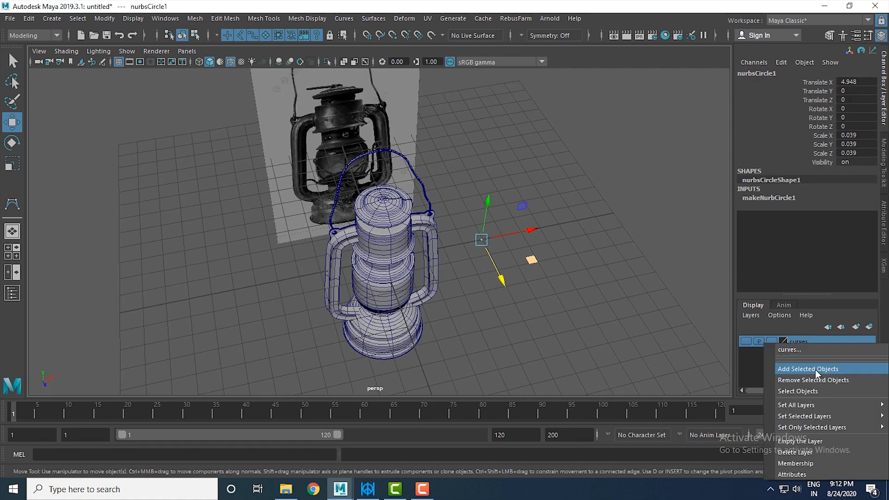
pyautogui.click(814, 369)
pyautogui.keyDown('alt'); pyautogui.moveTo(463, 222); pyautogui.dragTo(492, 282); pyautogui.keyUp('alt')
pyautogui.keyDown('alt'); pyautogui.moveTo(492, 282); pyautogui.dragTo(381, 231, button='right'); pyautogui.keyUp('alt')
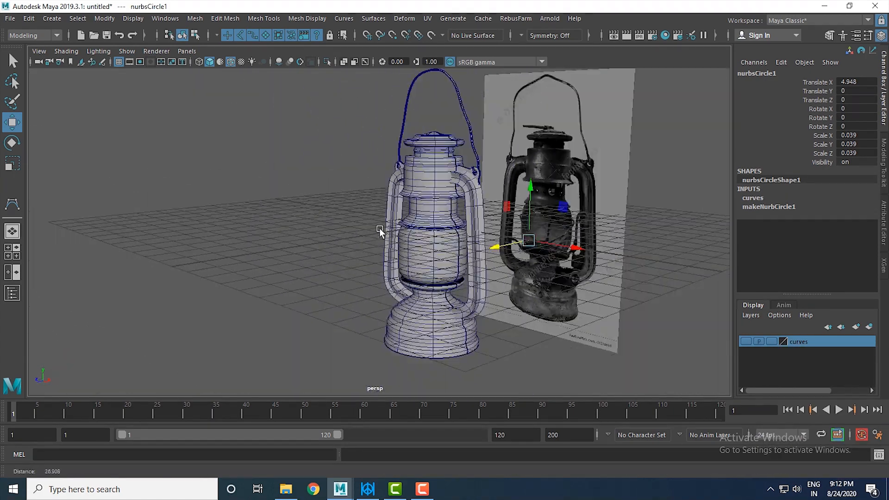
# Examine the wire guard around the reference lantern's glass and turn off the wireframe overlay on shaded objects
pyautogui.click(621, 338)
pyautogui.keyDown('alt'); pyautogui.moveTo(552, 293); pyautogui.dragTo(322, 248, button='middle'); pyautogui.keyUp('alt')
pyautogui.keyDown('alt'); pyautogui.moveTo(322, 248); pyautogui.dragTo(348, 263, button='right'); pyautogui.keyUp('alt')
pyautogui.keyDown('alt'); pyautogui.moveTo(349, 263); pyautogui.dragTo(505, 237, button='middle'); pyautogui.keyUp('alt')
pyautogui.scroll(4, 509, 235)
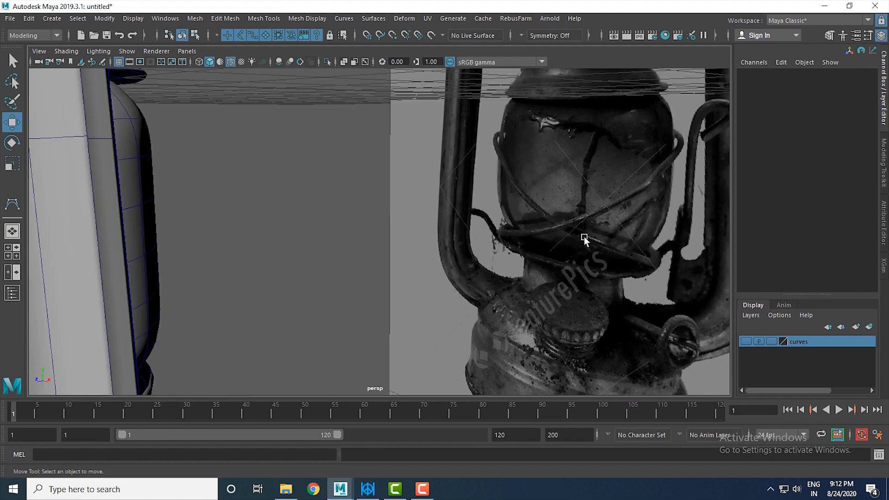
pyautogui.keyDown('alt'); pyautogui.moveTo(616, 238); pyautogui.dragTo(634, 198); pyautogui.keyUp('alt')
pyautogui.keyDown('alt'); pyautogui.moveTo(634, 198); pyautogui.dragTo(384, 273, button='right'); pyautogui.keyUp('alt')
pyautogui.keyDown('alt'); pyautogui.moveTo(384, 273); pyautogui.dragTo(589, 252); pyautogui.keyUp('alt')
pyautogui.moveTo(589, 251)
pyautogui.keyDown('alt'); pyautogui.mouseDown(button='right')
pyautogui.moveTo(361, 240)
pyautogui.moveTo(262, 62)
pyautogui.mouseUp(button='right'); pyautogui.keyUp('alt')
pyautogui.click(231, 61)
pyautogui.click(341, 254)
pyautogui.keyDown('alt'); pyautogui.moveTo(438, 263); pyautogui.dragTo(464, 285); pyautogui.keyUp('alt')
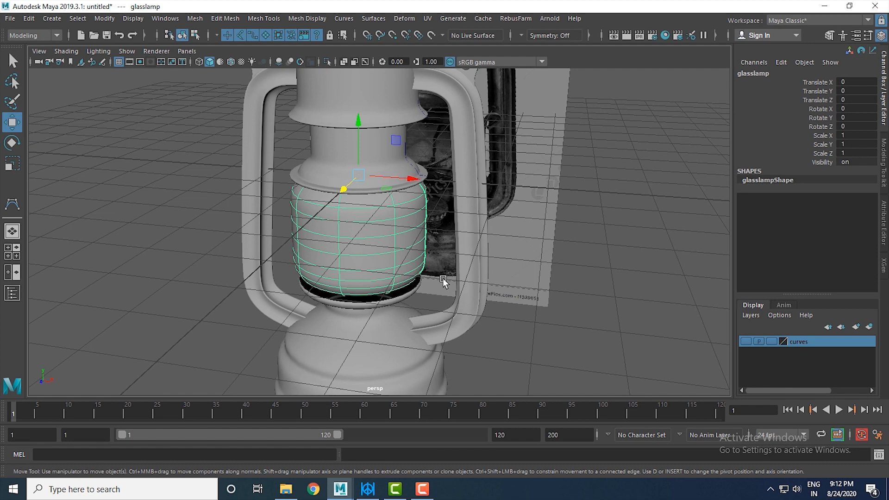
pyautogui.hotkey('alt', 'h')
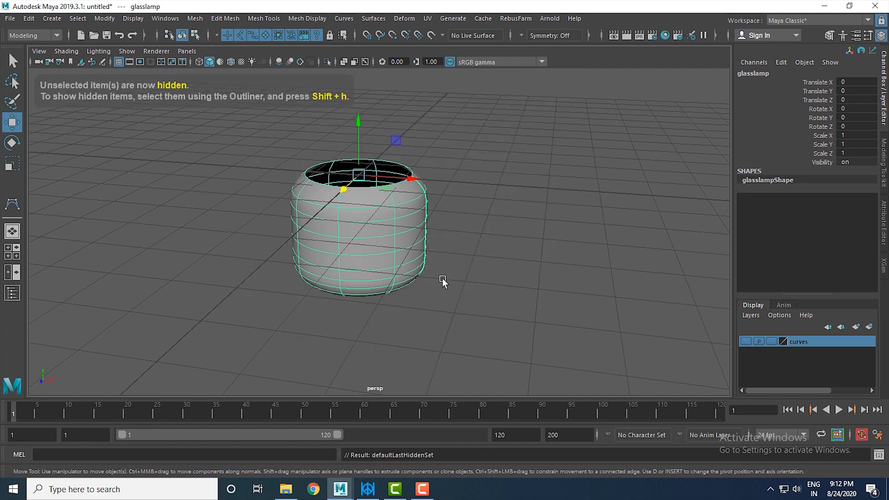
pyautogui.scroll(-3, 442, 278)
pyautogui.click(489, 285)
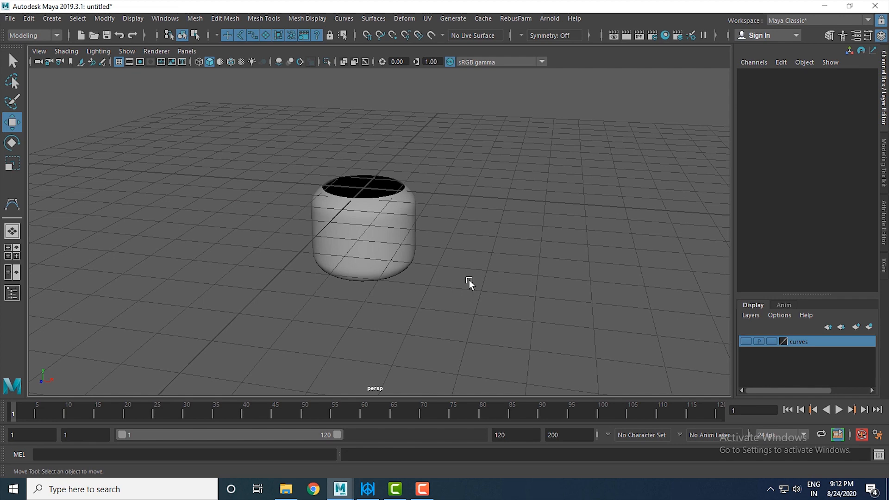
pyautogui.hotkey('ctrl', 'shift', 'h')
pyautogui.keyDown('alt'); pyautogui.moveTo(474, 282); pyautogui.dragTo(481, 316, button='middle'); pyautogui.keyUp('alt')
pyautogui.keyDown('alt'); pyautogui.moveTo(482, 315); pyautogui.dragTo(429, 302); pyautogui.keyUp('alt')
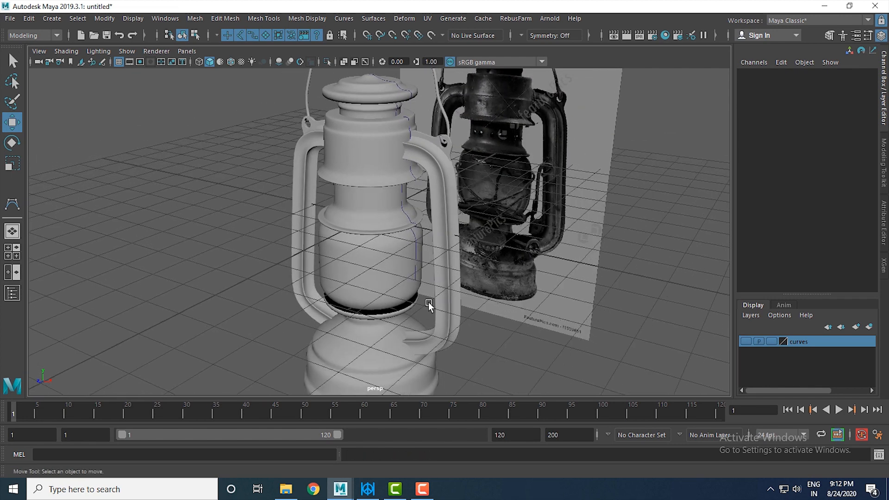
# Hide everything except the glass lamp body and the reference image plane, and compare them in the front view
pyautogui.click(367, 271)
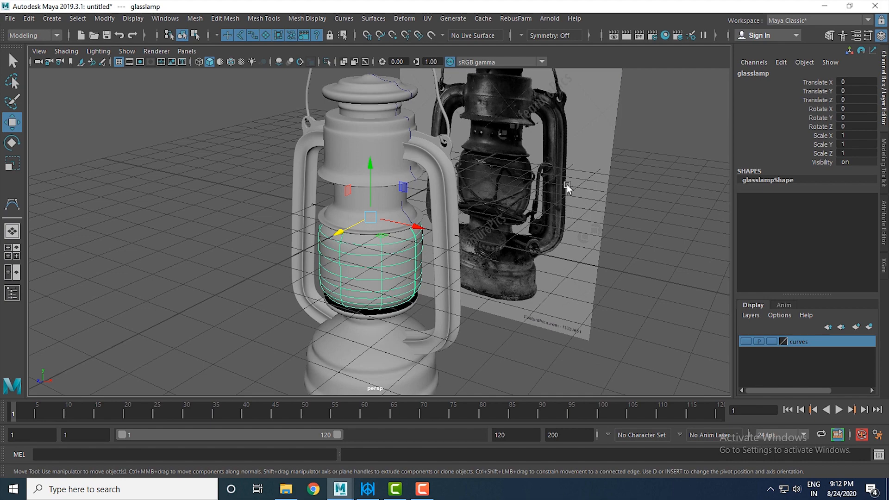
pyautogui.click(606, 207)
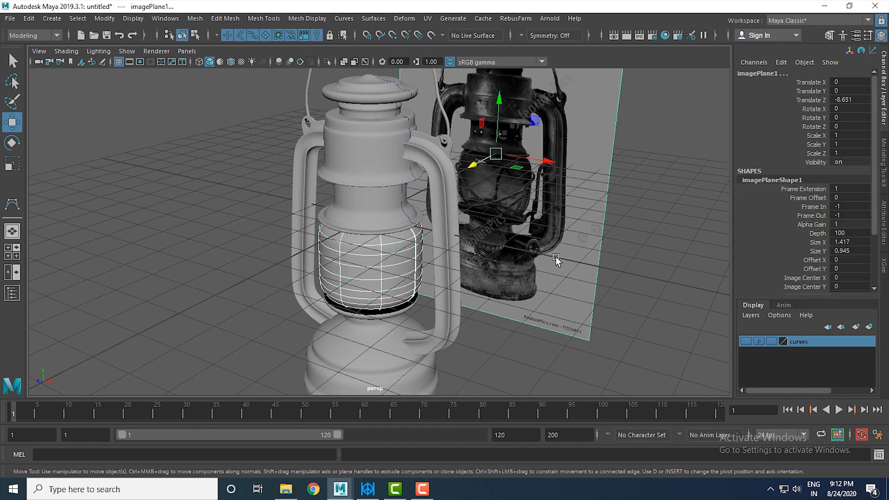
pyautogui.press('space')
pyautogui.press('space')
pyautogui.scroll(-3, 377, 354)
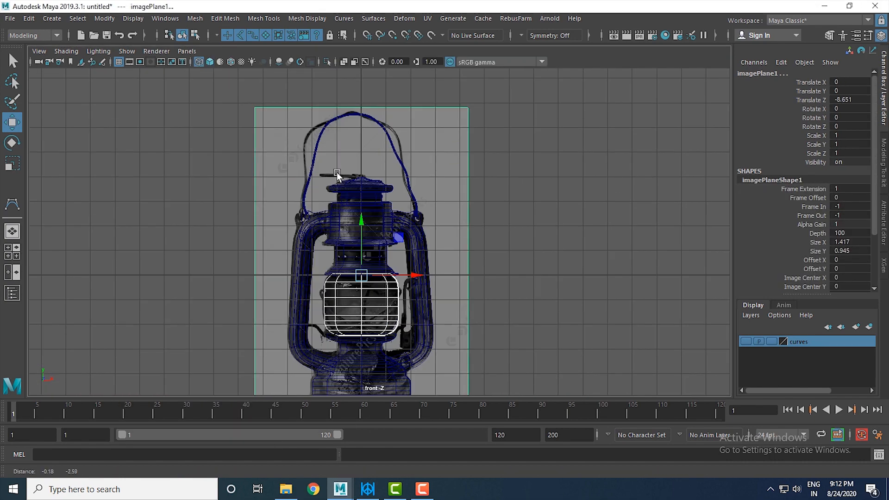
pyautogui.scroll(5, 340, 187)
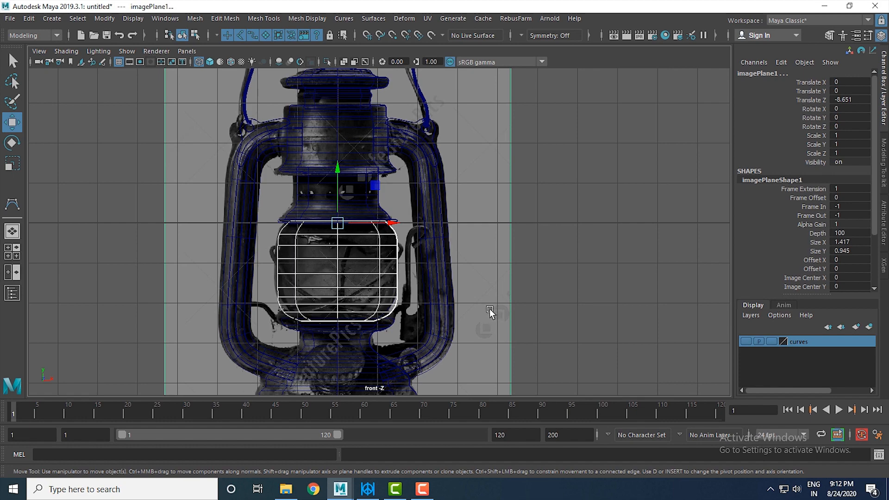
pyautogui.hotkey('alt', 'h')
pyautogui.scroll(3, 457, 277)
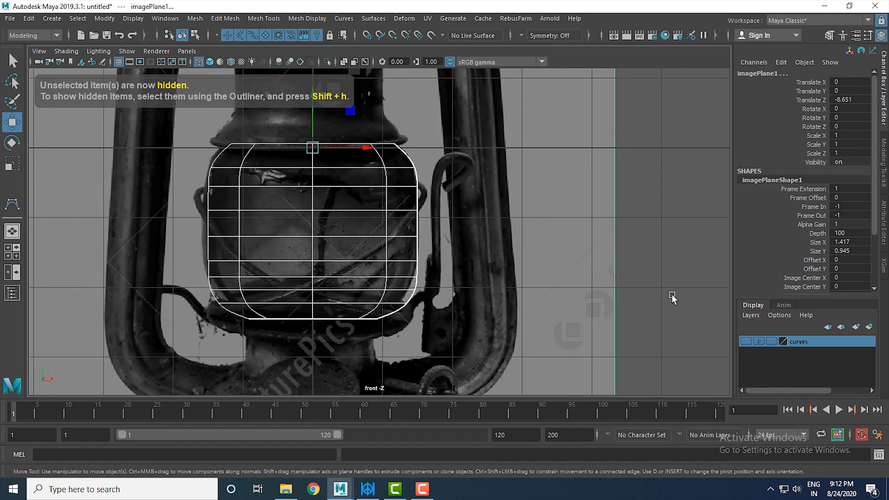
pyautogui.click(671, 297)
# Turn off the grid in the perspective view and select the glass lamp body
pyautogui.scroll(5, 499, 366)
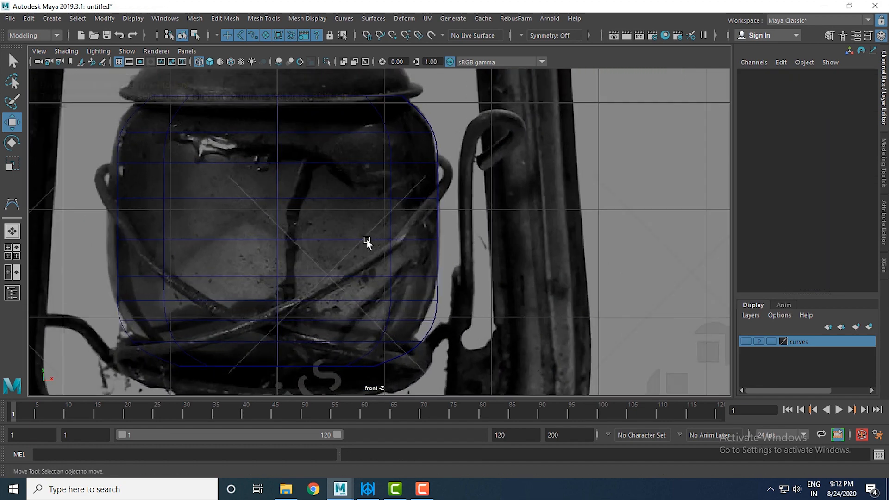
pyautogui.press('space')
pyautogui.press('space')
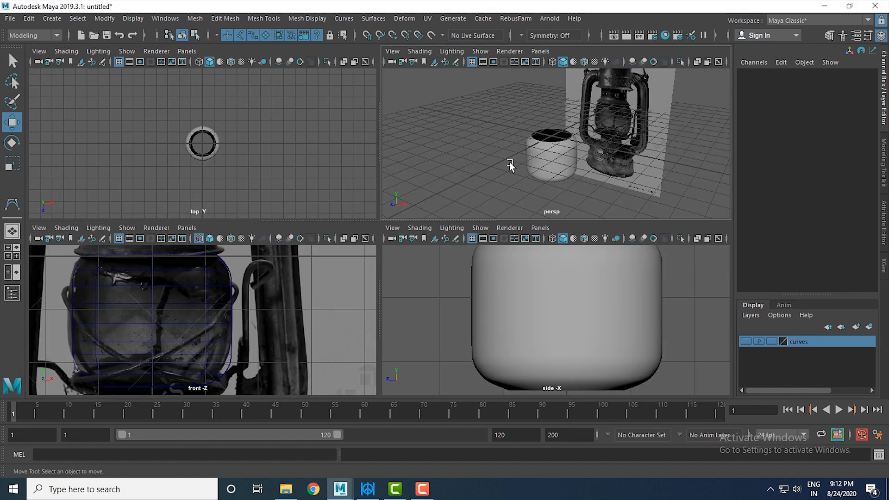
pyautogui.click(442, 277)
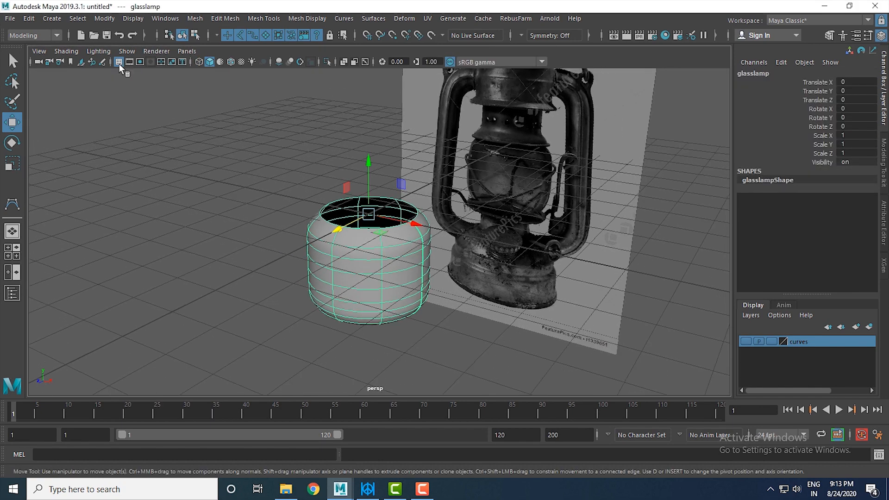
pyautogui.click(119, 64)
pyautogui.keyDown('alt'); pyautogui.moveTo(221, 199); pyautogui.dragTo(230, 193); pyautogui.keyUp('alt')
pyautogui.keyDown('alt'); pyautogui.moveTo(230, 192); pyautogui.dragTo(265, 226, button='right'); pyautogui.keyUp('alt')
pyautogui.keyDown('alt'); pyautogui.moveTo(264, 226); pyautogui.dragTo(228, 204, button='middle'); pyautogui.keyUp('alt')
pyautogui.click(203, 273)
pyautogui.click(343, 246)
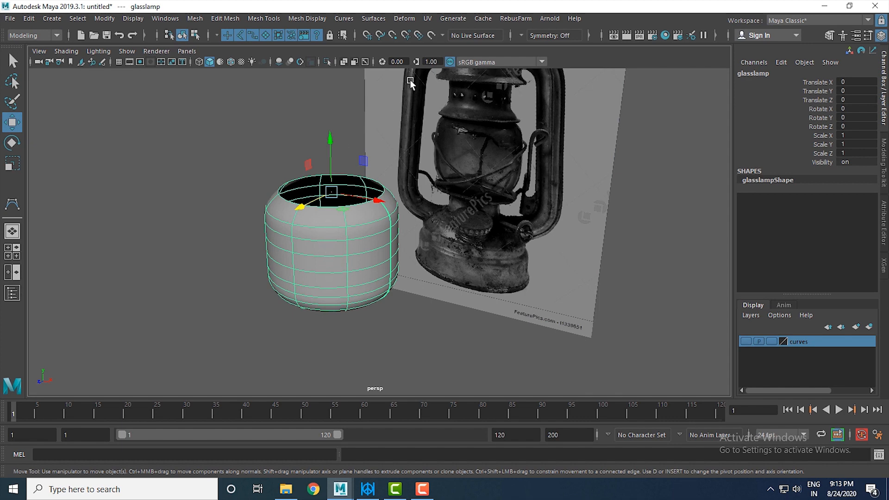
# Make the glass lamp body a live surface
pyautogui.scroll(1, 304, 134)
pyautogui.keyDown('alt'); pyautogui.moveTo(310, 165); pyautogui.dragTo(315, 176, button='middle'); pyautogui.keyUp('alt')
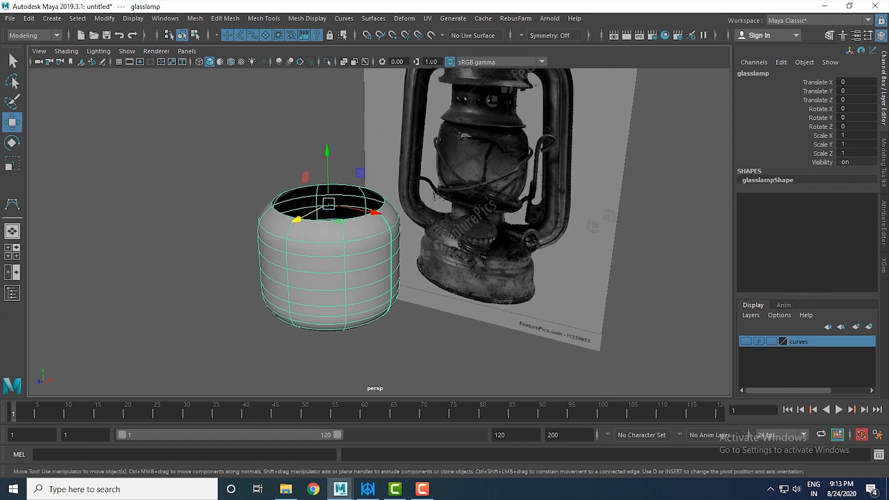
pyautogui.click(431, 33)
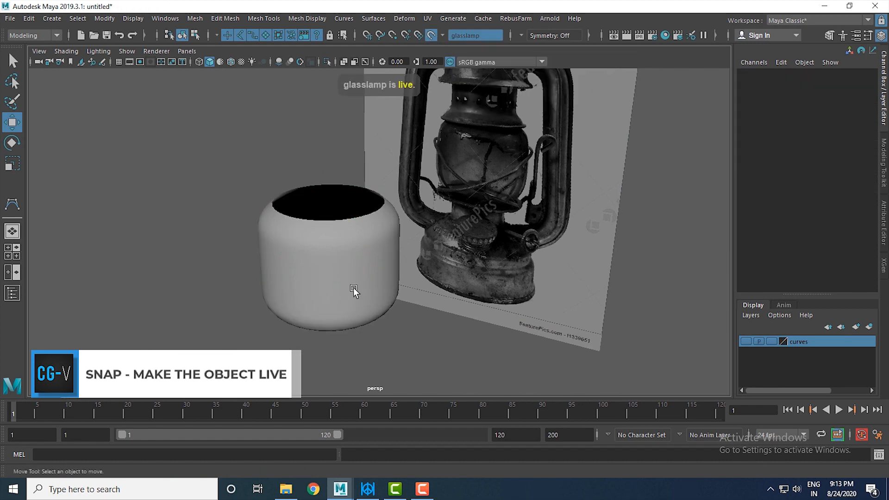
# Start a CV curve on the live glass in the front view, following the reference's diagonal guard wire upward across the front
pyautogui.press('space')
pyautogui.press('space')
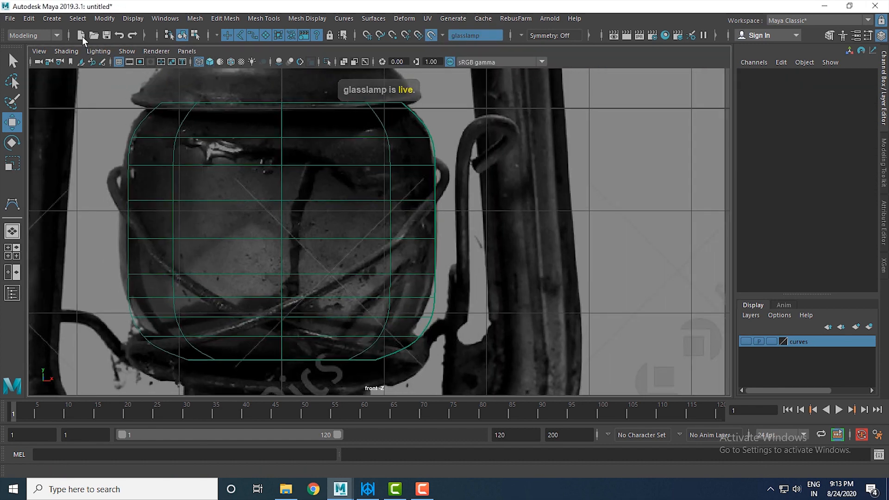
pyautogui.click(52, 18)
pyautogui.moveTo(91, 104)
pyautogui.click(284, 107)
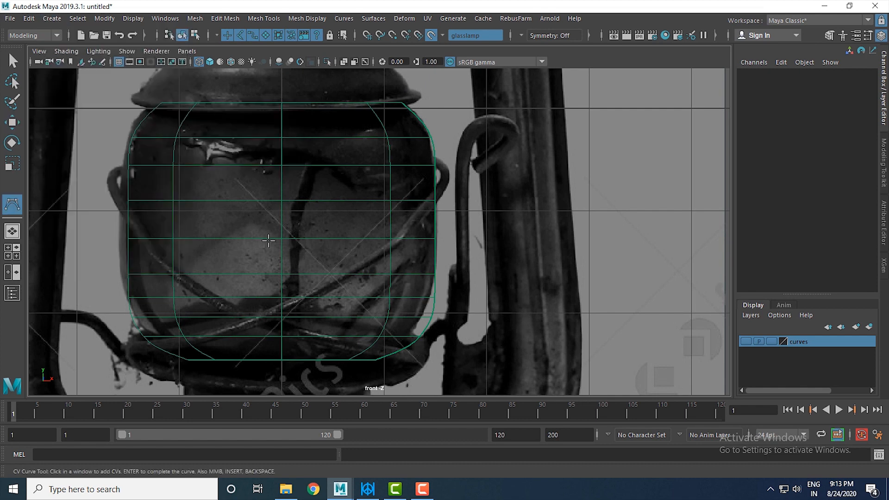
pyautogui.click(249, 320)
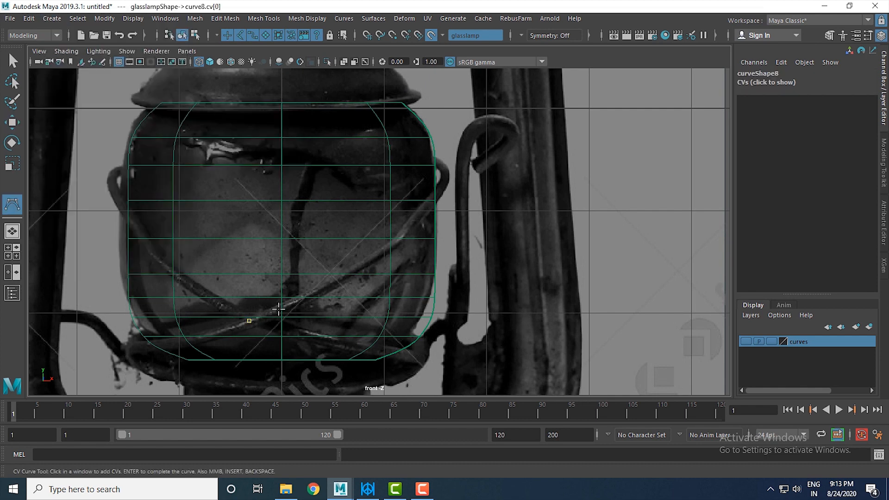
pyautogui.click(327, 282)
pyautogui.click(409, 224)
# Continue the guard wire curve on the glass in the perspective view, around its side and down across the back
pyautogui.press('space')
pyautogui.press('space')
pyautogui.moveTo(448, 240)
pyautogui.keyDown('alt'); pyautogui.mouseDown()
pyautogui.moveTo(334, 303)
pyautogui.moveTo(354, 265)
pyautogui.mouseUp(); pyautogui.keyUp('alt')
pyautogui.click(355, 265)
pyautogui.click(383, 256)
pyautogui.click(409, 257)
pyautogui.keyDown('alt'); pyautogui.moveTo(465, 278); pyautogui.dragTo(387, 277); pyautogui.keyUp('alt')
pyautogui.click(426, 280)
pyautogui.click(454, 296)
pyautogui.keyDown('alt'); pyautogui.moveTo(492, 321); pyautogui.dragTo(442, 315); pyautogui.keyUp('alt')
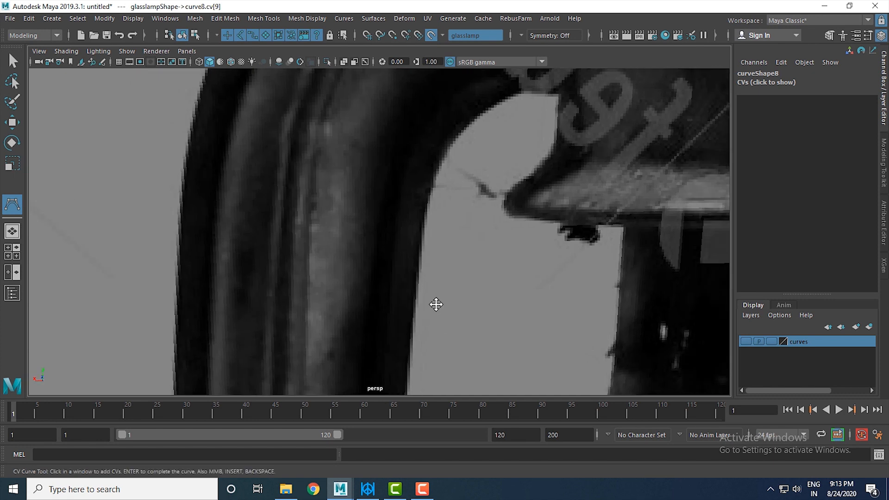
pyautogui.keyDown('alt'); pyautogui.moveTo(442, 315); pyautogui.dragTo(491, 357, button='right'); pyautogui.keyUp('alt')
pyautogui.click(530, 341)
# Add further curve points around the glass's lower edge, leading back toward the front
pyautogui.keyDown('alt'); pyautogui.moveTo(580, 364); pyautogui.dragTo(515, 367); pyautogui.keyUp('alt')
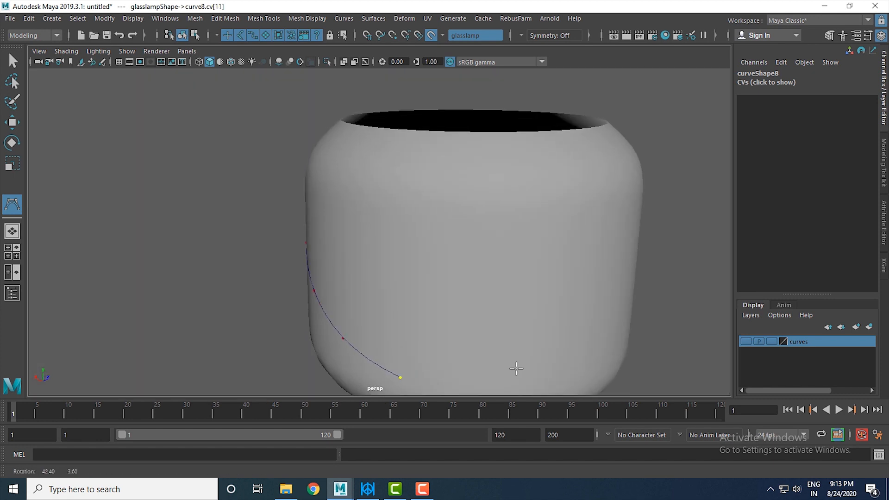
pyautogui.keyDown('alt'); pyautogui.moveTo(515, 367); pyautogui.dragTo(446, 269, button='middle'); pyautogui.keyUp('alt')
pyautogui.keyDown('alt'); pyautogui.moveTo(359, 289); pyautogui.dragTo(307, 259); pyautogui.keyUp('alt')
pyautogui.click(433, 290)
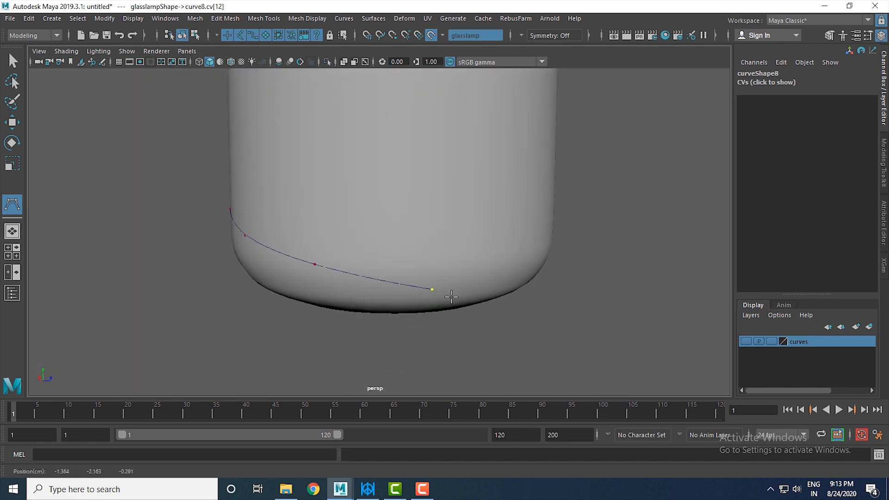
pyautogui.keyDown('alt'); pyautogui.moveTo(451, 302); pyautogui.dragTo(398, 302); pyautogui.keyUp('alt')
pyautogui.click(371, 284)
pyautogui.click(431, 279)
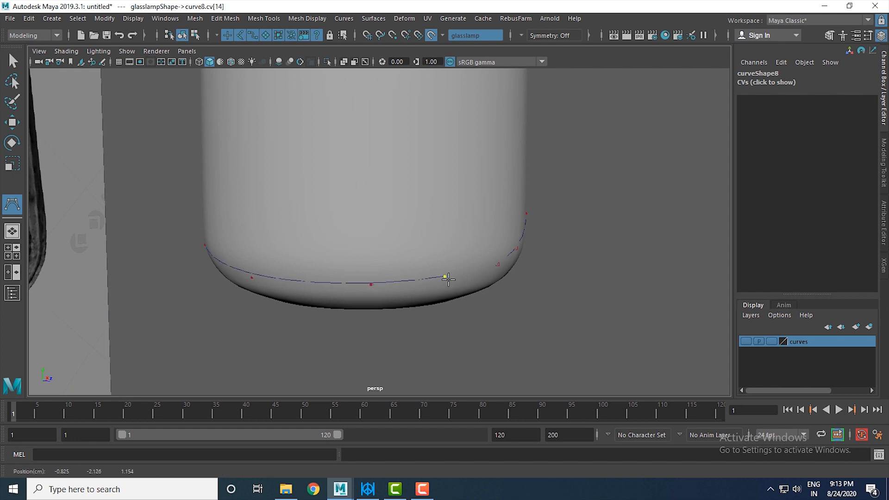
# End the guard curve by snapping its last point onto its starting point, and unhide the other lantern parts
pyautogui.keyDown('alt'); pyautogui.moveTo(446, 277); pyautogui.dragTo(424, 293); pyautogui.keyUp('alt')
pyautogui.keyDown('alt'); pyautogui.moveTo(424, 293); pyautogui.dragTo(403, 308, button='right'); pyautogui.keyUp('alt')
pyautogui.keyDown('alt'); pyautogui.moveTo(403, 307); pyautogui.dragTo(403, 332, button='middle'); pyautogui.keyUp('alt')
pyautogui.keyDown('alt'); pyautogui.moveTo(403, 333); pyautogui.dragTo(417, 332, button='right'); pyautogui.keyUp('alt')
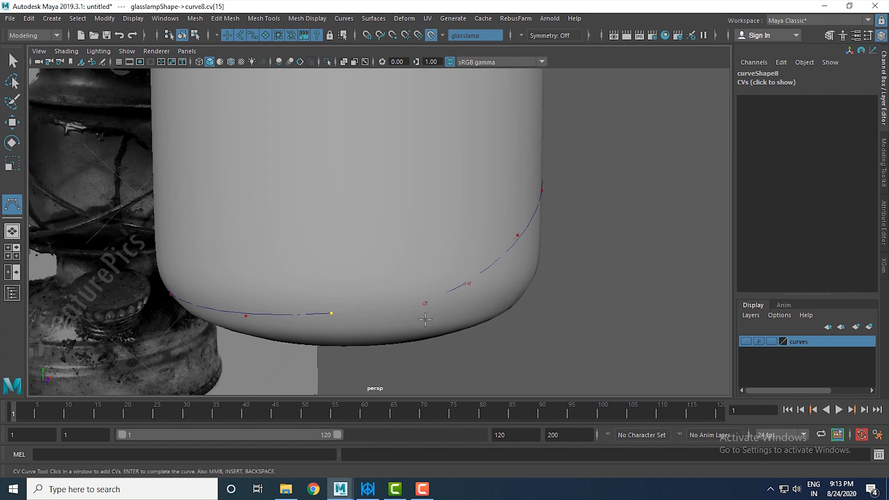
pyautogui.click(425, 303)
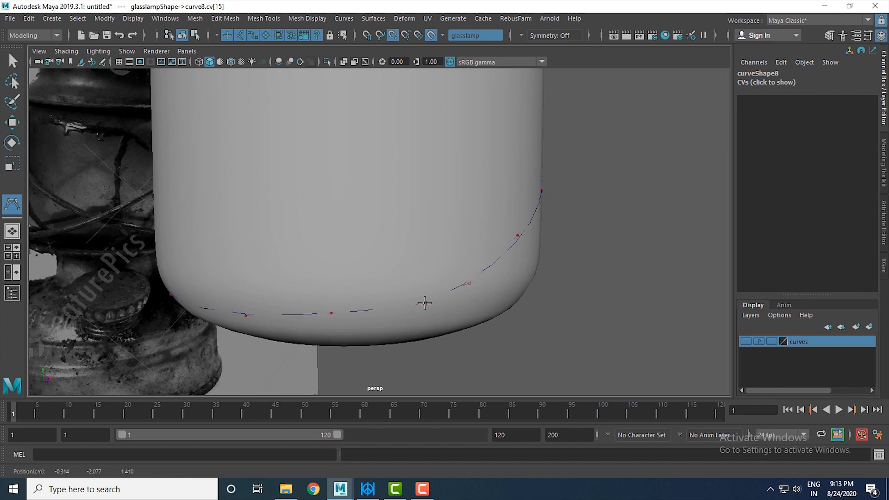
pyautogui.press('Return')
pyautogui.press('w')
pyautogui.scroll(-5, 551, 317)
pyautogui.keyDown('alt'); pyautogui.moveTo(554, 311); pyautogui.dragTo(448, 278); pyautogui.keyUp('alt')
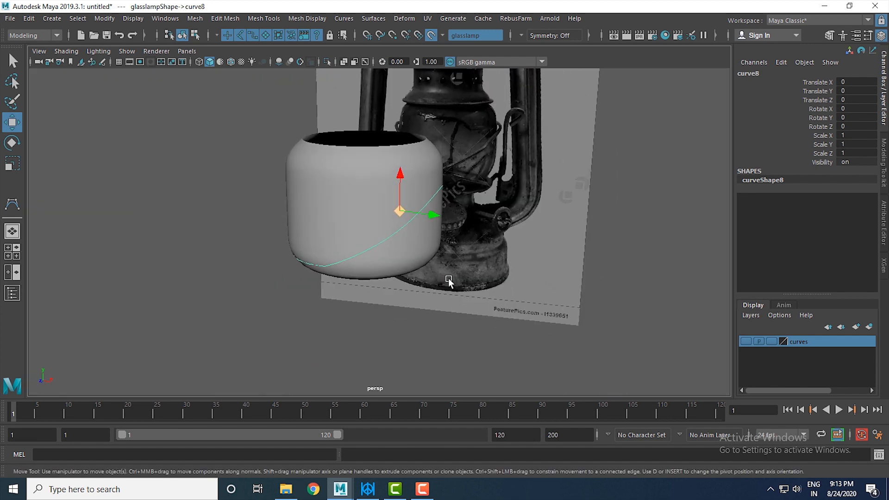
pyautogui.hotkey('ctrl', 'shift', 'h')
# Create a NURBS circle and move it beside the lantern, to about 4.992 in Translate X
pyautogui.click(53, 20)
pyautogui.keyDown('alt'); pyautogui.moveTo(241, 133); pyautogui.dragTo(361, 197); pyautogui.keyUp('alt')
pyautogui.click(50, 21)
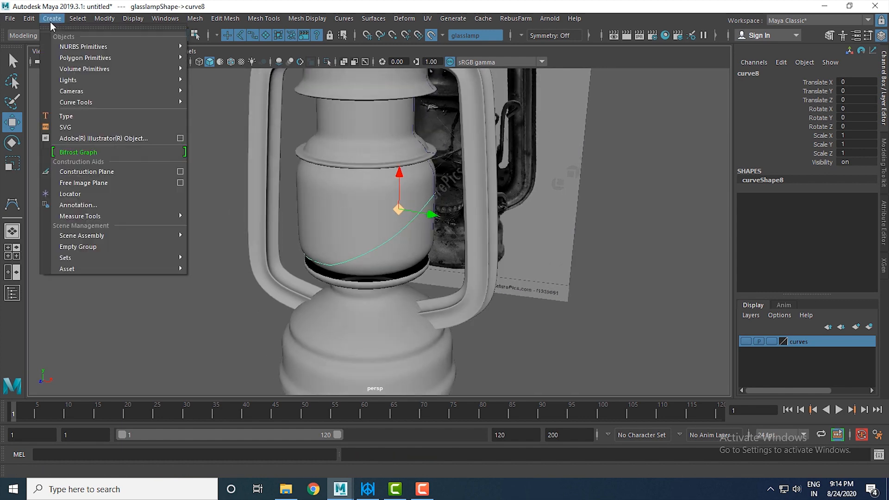
pyautogui.moveTo(81, 48)
pyautogui.click(232, 123)
pyautogui.keyDown('alt'); pyautogui.moveTo(417, 245); pyautogui.dragTo(448, 266); pyautogui.keyUp('alt')
pyautogui.moveTo(401, 150); pyautogui.dragTo(646, 167)
pyautogui.keyDown('alt'); pyautogui.moveTo(636, 209); pyautogui.dragTo(612, 258, button='middle'); pyautogui.keyUp('alt')
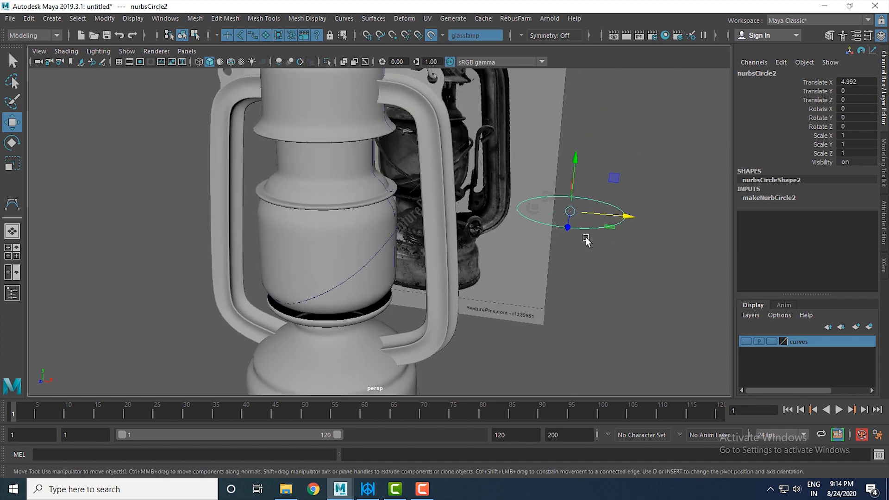
# Turn off the live surface and scale the circle uniformly to about 0.145
pyautogui.press('r')
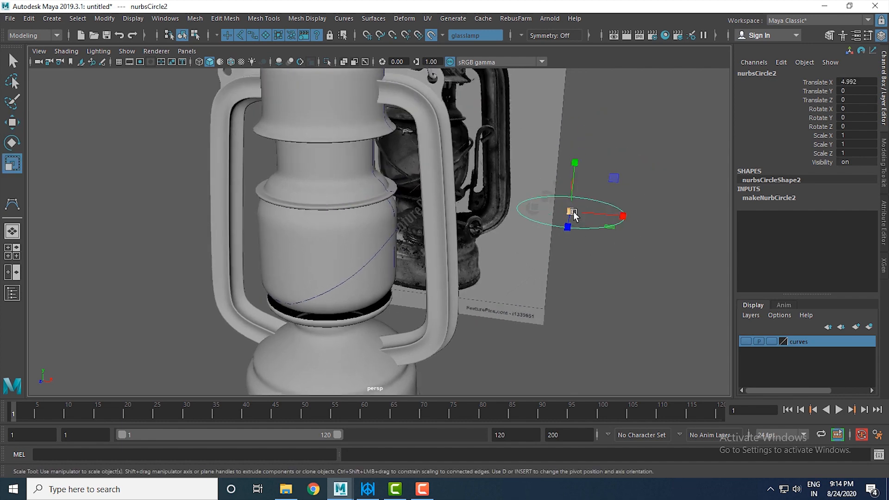
pyautogui.click(431, 35)
pyautogui.moveTo(569, 208); pyautogui.dragTo(498, 186)
pyautogui.keyDown('alt'); pyautogui.moveTo(596, 239); pyautogui.dragTo(597, 259); pyautogui.keyUp('alt')
pyautogui.moveTo(574, 225); pyautogui.dragTo(569, 224)
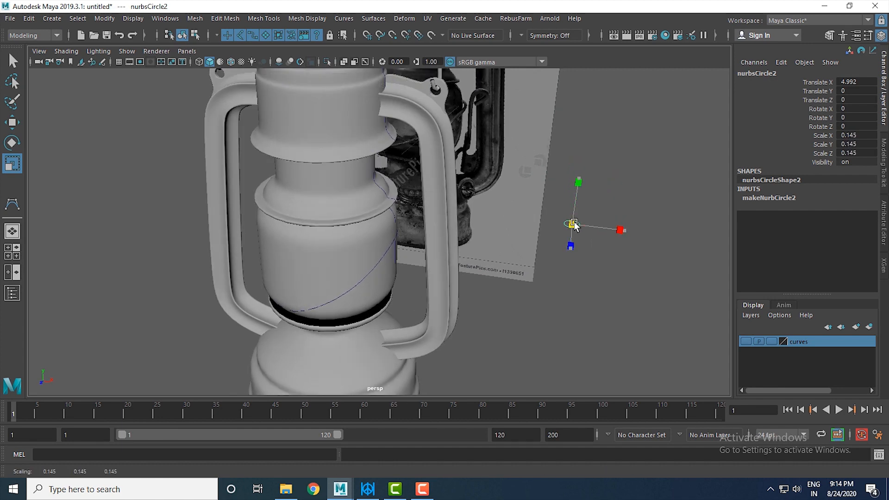
# Extrude the circle along the guard curve to form a wire tube around the glass
pyautogui.press('w')
pyautogui.scroll(2, 507, 262)
pyautogui.keyDown('alt'); pyautogui.moveTo(492, 288); pyautogui.dragTo(423, 329); pyautogui.keyUp('alt')
pyautogui.press('4')
pyautogui.keyDown('shift'); pyautogui.click(412, 346); pyautogui.keyUp('shift')
pyautogui.scroll(-4, 303, 241)
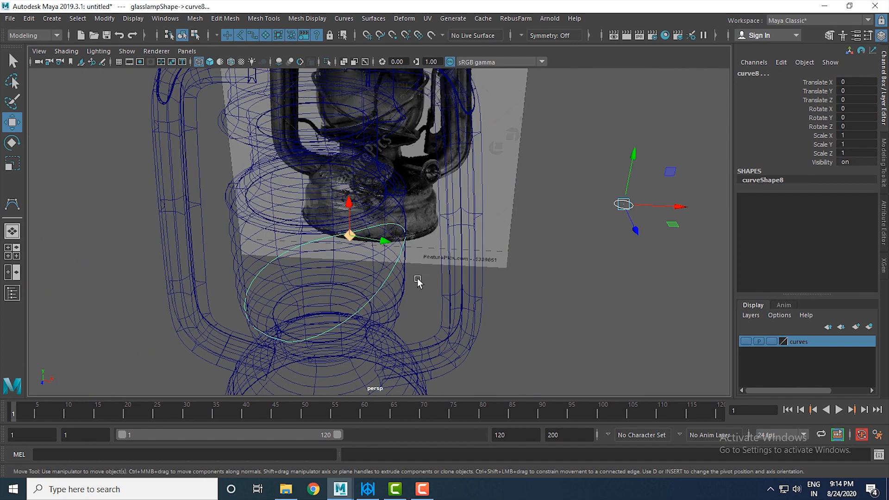
pyautogui.press('5')
pyautogui.moveTo(417, 281)
pyautogui.keyDown('alt'); pyautogui.mouseDown()
pyautogui.moveTo(565, 288)
pyautogui.moveTo(495, 223)
pyautogui.mouseUp(); pyautogui.keyUp('alt')
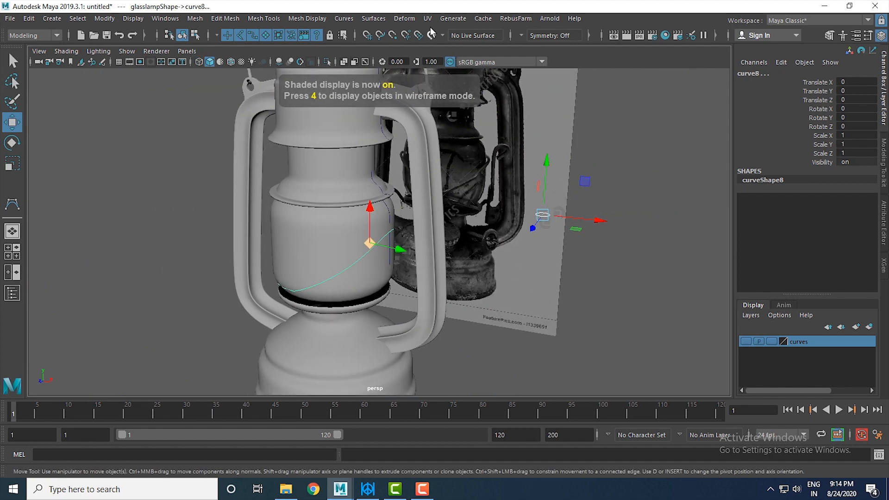
pyautogui.click(374, 18)
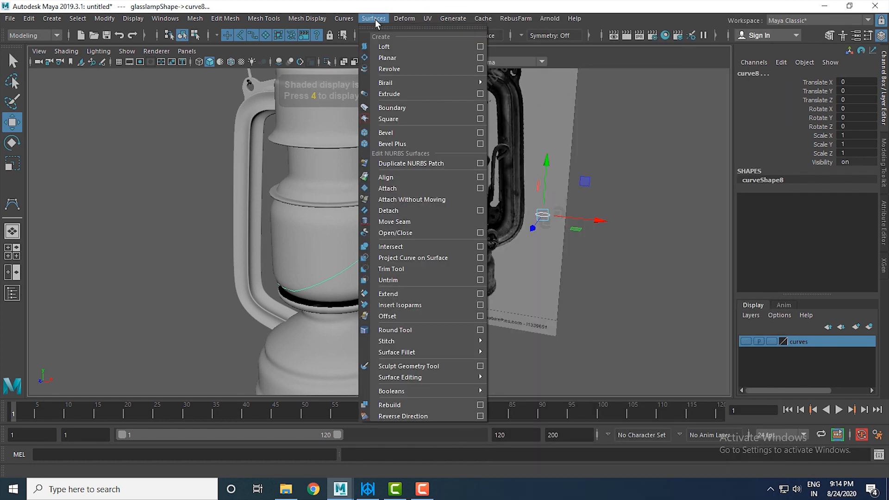
pyautogui.click(401, 93)
pyautogui.keyDown('alt'); pyautogui.moveTo(502, 227); pyautogui.dragTo(530, 234); pyautogui.keyUp('alt')
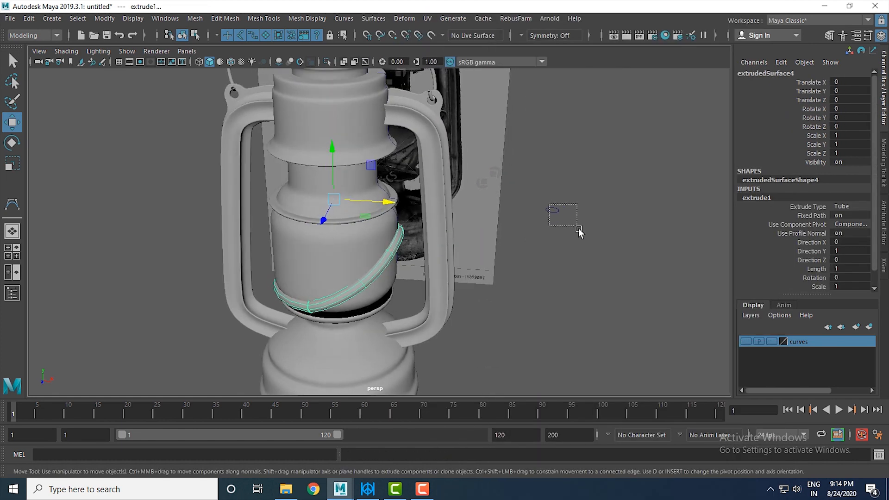
# Thin the guard wire by scaling its profile circle to about 0.065, and clear the selection
pyautogui.click(551, 210)
pyautogui.press('r')
pyautogui.moveTo(548, 206); pyautogui.dragTo(549, 207)
pyautogui.keyDown('alt'); pyautogui.moveTo(590, 260); pyautogui.dragTo(473, 189, button='right'); pyautogui.keyUp('alt')
pyautogui.keyDown('alt'); pyautogui.moveTo(473, 189); pyautogui.dragTo(519, 197); pyautogui.keyUp('alt')
pyautogui.keyDown('alt'); pyautogui.moveTo(519, 196); pyautogui.dragTo(635, 323, button='right'); pyautogui.keyUp('alt')
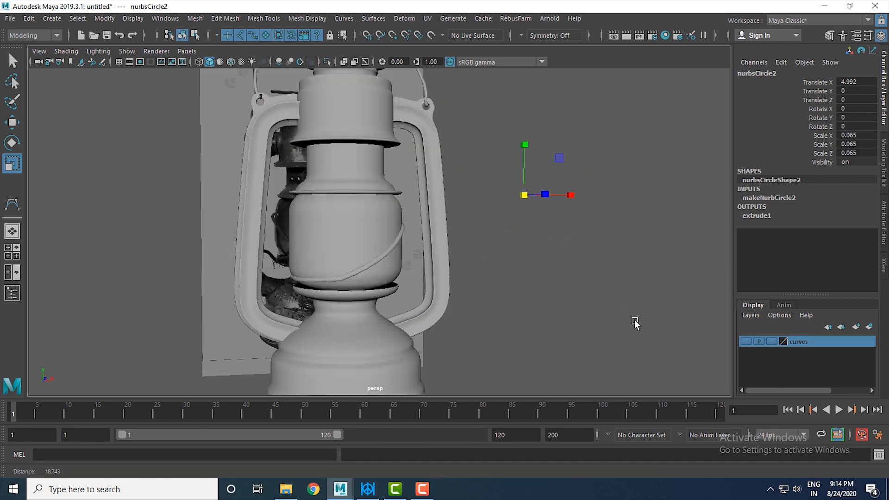
pyautogui.keyDown('alt'); pyautogui.moveTo(634, 323); pyautogui.dragTo(572, 287); pyautogui.keyUp('alt')
pyautogui.click(572, 288)
pyautogui.click(397, 269)
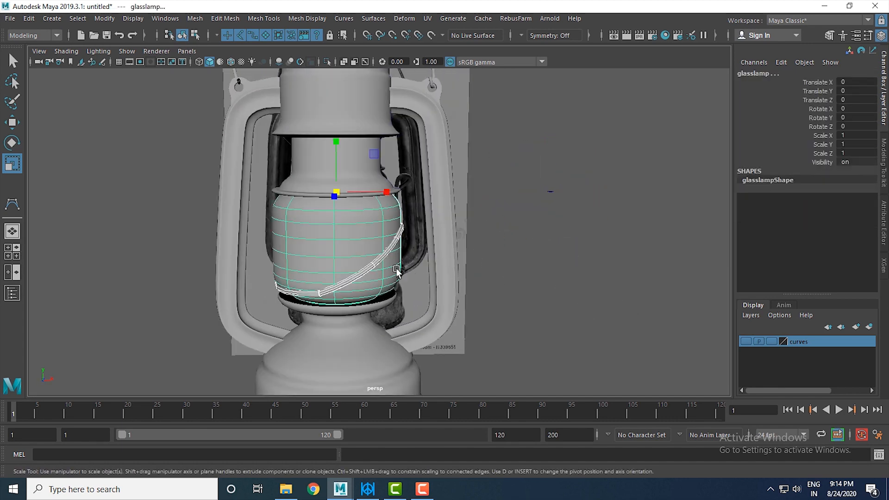
pyautogui.click(542, 269)
# Duplicate the guard wire and mirror the copy with Scale X -1 so the two wires cross over the glass
pyautogui.click(384, 257)
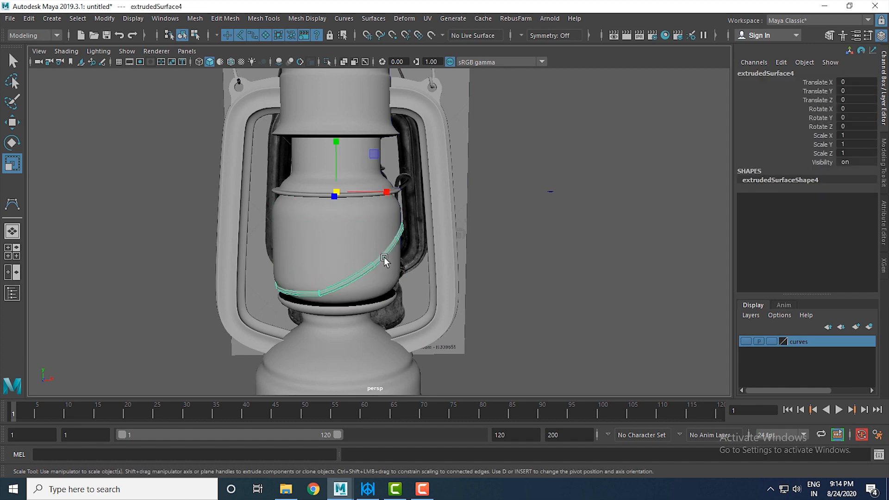
pyautogui.press('space')
pyautogui.press('space')
pyautogui.press('w')
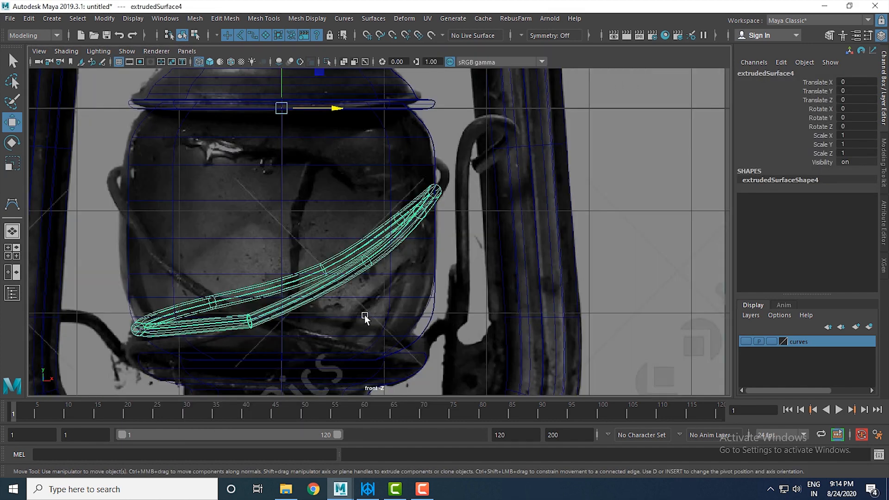
pyautogui.scroll(-2, 358, 294)
pyautogui.hotkey('ctrl', 'd')
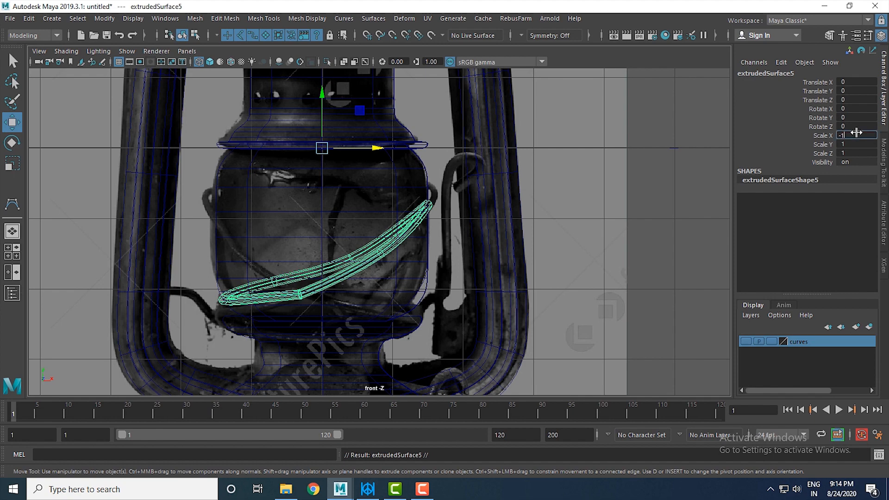
pyautogui.press('Return')
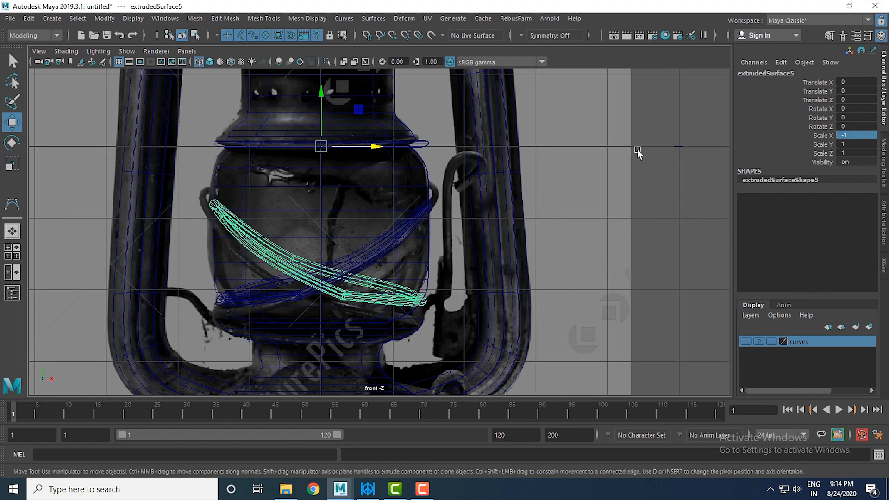
pyautogui.press('space')
pyautogui.press('space')
pyautogui.click(436, 256)
# Create a polygon plane and scale it uniformly to about 36 as the ground for the lantern
pyautogui.keyDown('alt'); pyautogui.moveTo(436, 257); pyautogui.dragTo(321, 293); pyautogui.keyUp('alt')
pyautogui.scroll(-5, 524, 257)
pyautogui.keyDown('alt'); pyautogui.moveTo(524, 258); pyautogui.dragTo(419, 269); pyautogui.keyUp('alt')
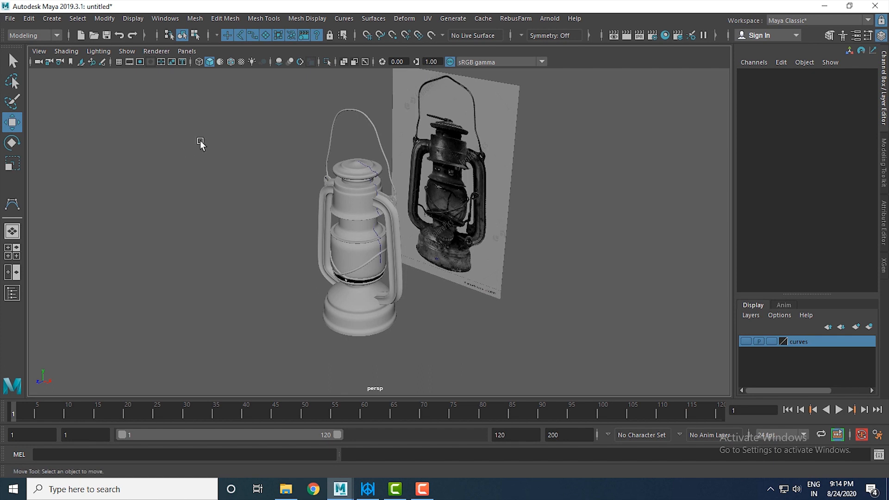
pyautogui.click(48, 18)
pyautogui.moveTo(82, 80)
pyautogui.moveTo(83, 57)
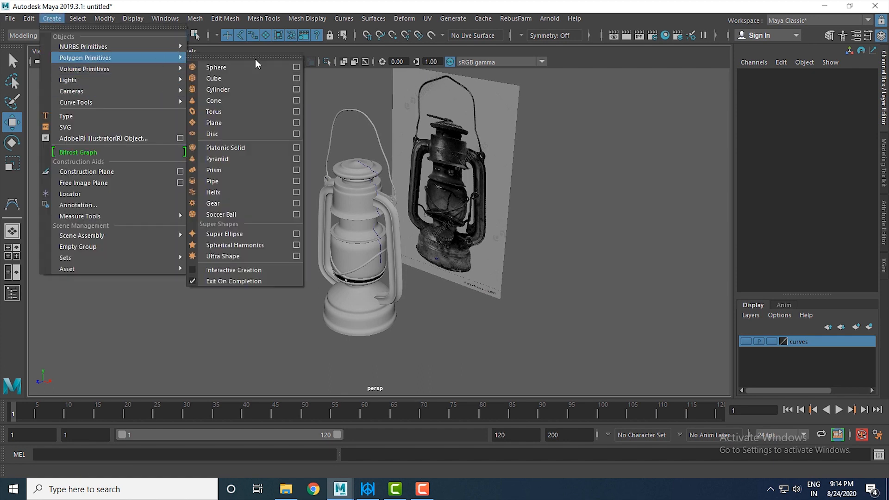
pyautogui.click(241, 122)
pyautogui.press('r')
pyautogui.moveTo(361, 236); pyautogui.dragTo(849, 338)
# Lower the ground plane toward the lantern's base, to about -4.931 in Translate Y
pyautogui.keyDown('alt'); pyautogui.moveTo(532, 278); pyautogui.dragTo(526, 259); pyautogui.keyUp('alt')
pyautogui.press('w')
pyautogui.moveTo(359, 186); pyautogui.dragTo(358, 267)
pyautogui.scroll(5, 611, 323)
pyautogui.scroll(3, 504, 217)
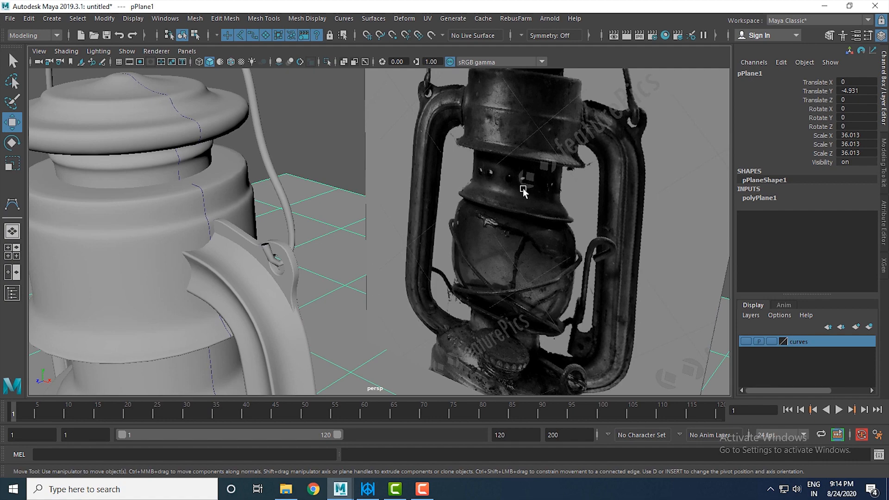
pyautogui.keyDown('alt'); pyautogui.moveTo(567, 283); pyautogui.dragTo(412, 222, button='right'); pyautogui.keyUp('alt')
pyautogui.keyDown('alt'); pyautogui.moveTo(439, 337); pyautogui.dragTo(444, 307); pyautogui.keyUp('alt')
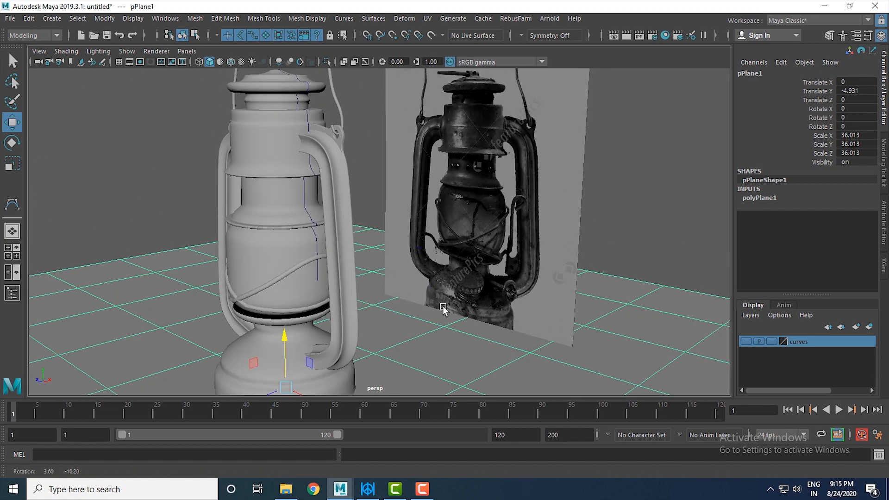
pyautogui.keyDown('alt'); pyautogui.moveTo(444, 307); pyautogui.dragTo(454, 234, button='middle'); pyautogui.keyUp('alt')
pyautogui.keyDown('alt'); pyautogui.moveTo(383, 315); pyautogui.dragTo(370, 291); pyautogui.keyUp('alt')
# Align the ground plane with the underside of the lantern's base, to about -5.252 in Translate Y
pyautogui.press('space')
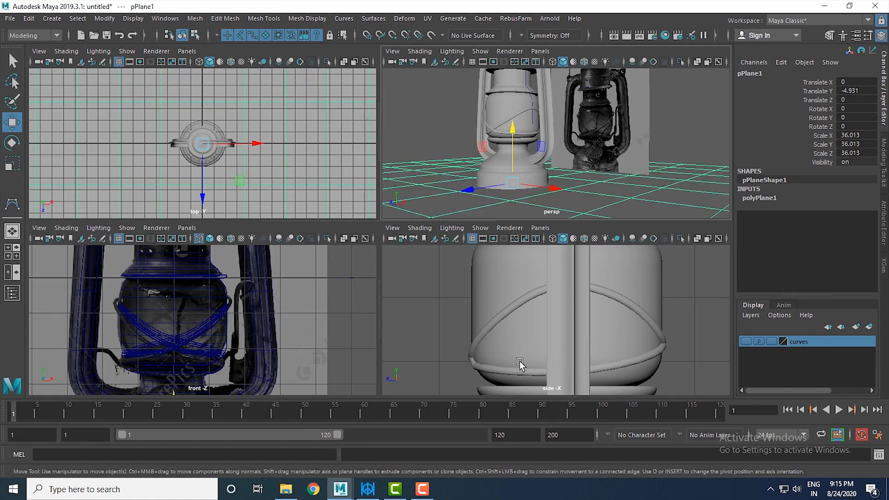
pyautogui.press('space')
pyautogui.moveTo(380, 265); pyautogui.dragTo(381, 277)
pyautogui.press('space')
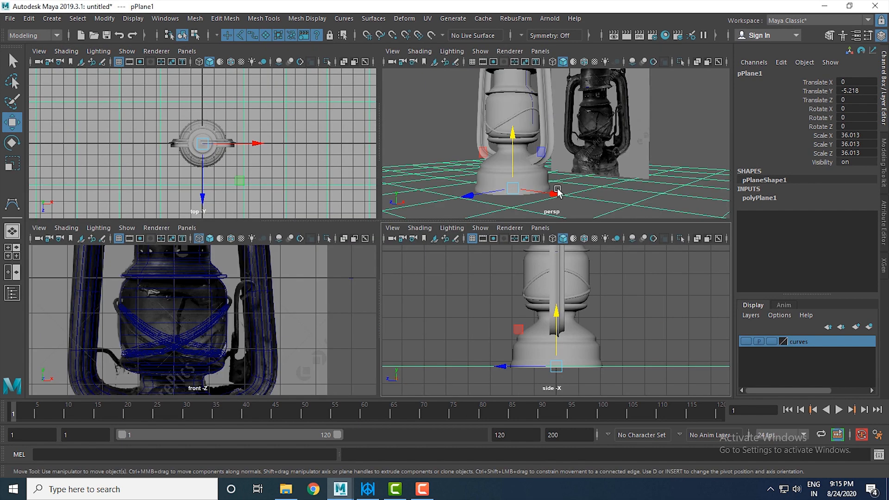
pyautogui.press('space')
pyautogui.moveTo(300, 263); pyautogui.dragTo(301, 266)
pyautogui.keyDown('alt'); pyautogui.moveTo(513, 308); pyautogui.dragTo(421, 259, button='right'); pyautogui.keyUp('alt')
pyautogui.keyDown('alt'); pyautogui.moveTo(421, 259); pyautogui.dragTo(437, 278); pyautogui.keyUp('alt')
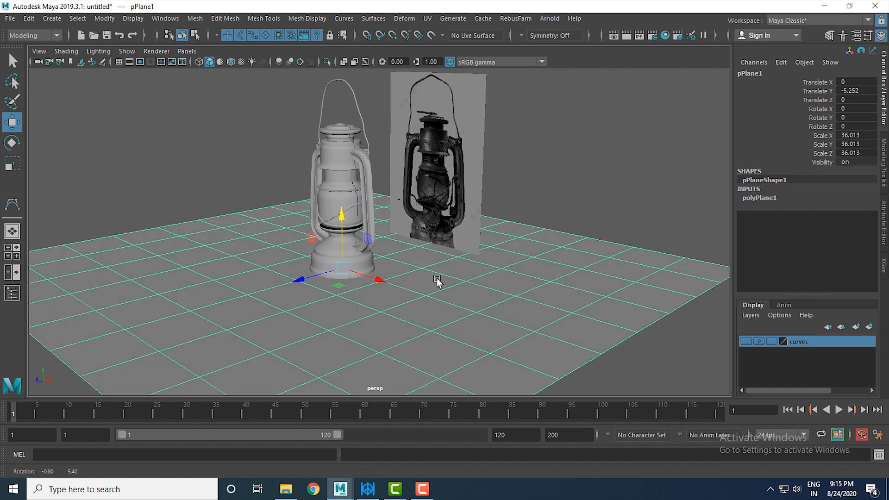
# Add an Arnold SkyDome light to the scene
pyautogui.keyDown('alt'); pyautogui.moveTo(437, 278); pyautogui.dragTo(446, 335, button='middle'); pyautogui.keyUp('alt')
pyautogui.keyDown('alt'); pyautogui.moveTo(446, 335); pyautogui.dragTo(479, 296); pyautogui.keyUp('alt')
pyautogui.keyDown('alt'); pyautogui.moveTo(556, 193); pyautogui.dragTo(557, 210, button='middle'); pyautogui.keyUp('alt')
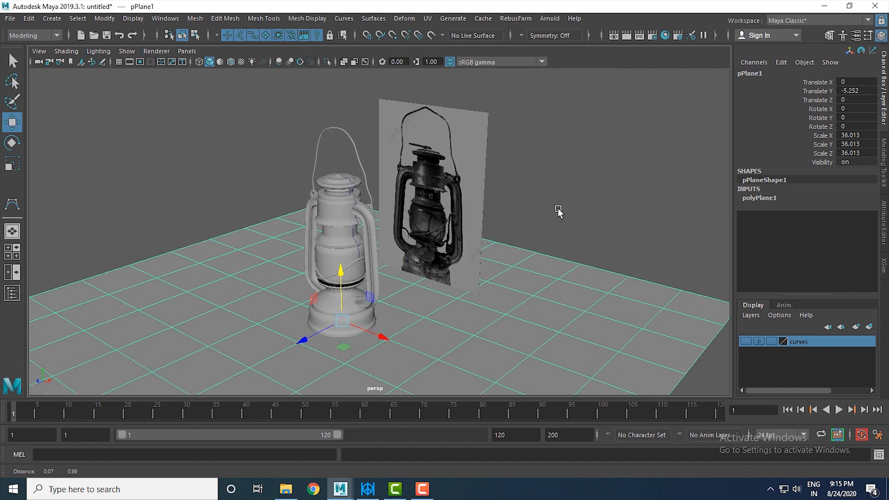
pyautogui.click(550, 18)
pyautogui.moveTo(568, 74)
pyautogui.click(697, 95)
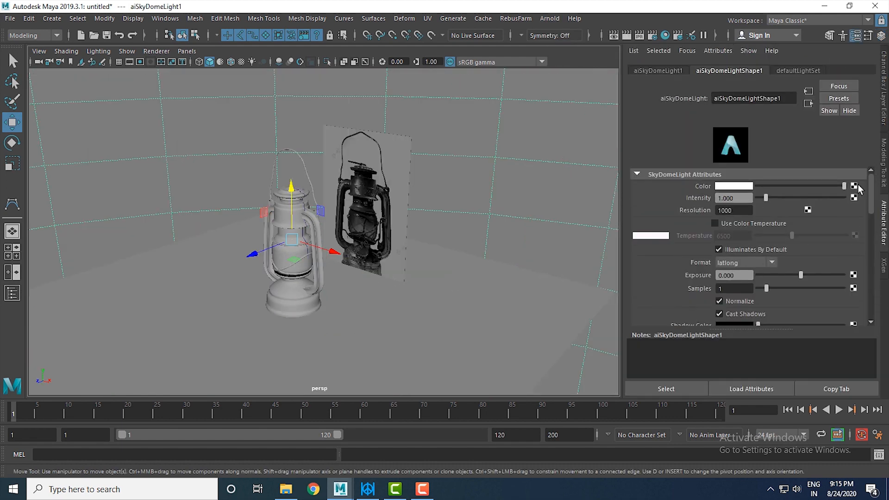
# Map a file texture to the skydome light's color and load delta_2_2k.hdr as its image
pyautogui.click(854, 184)
pyautogui.click(445, 152)
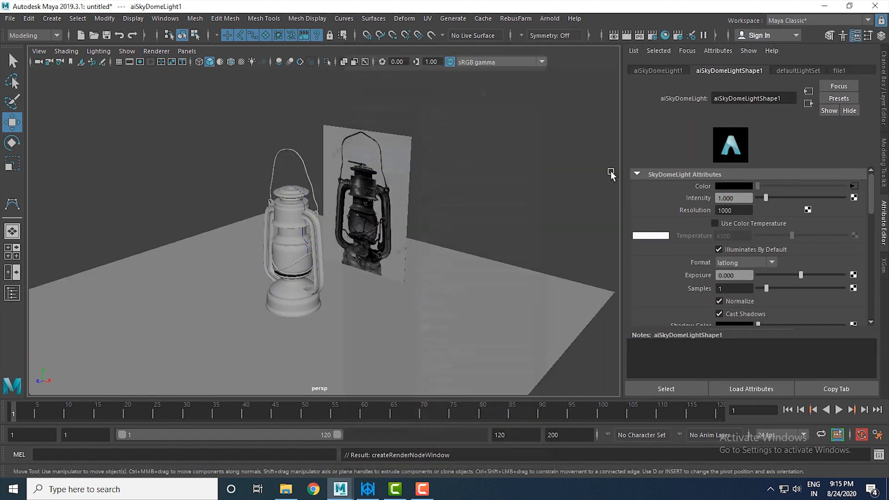
pyautogui.click(856, 222)
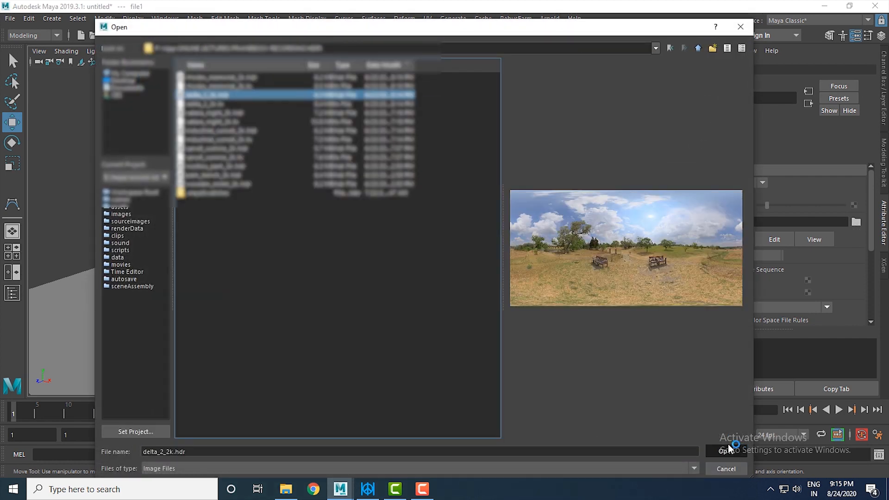
pyautogui.click(727, 449)
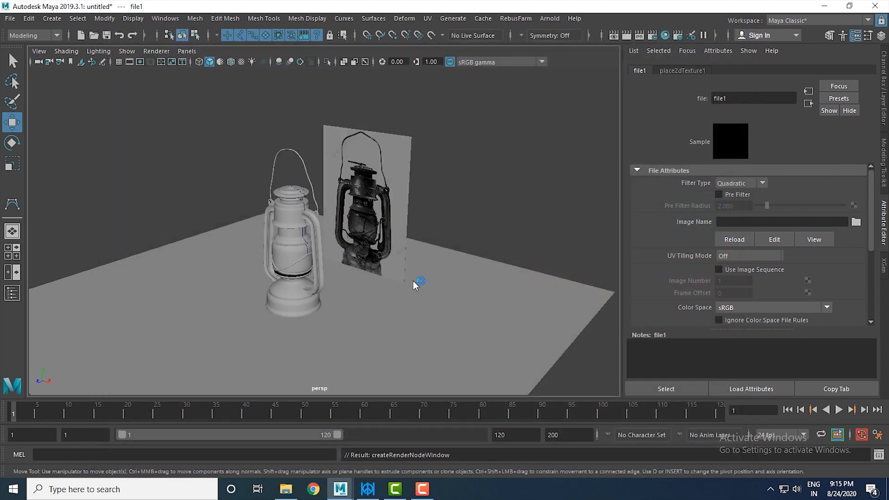
# Start an Arnold RenderView render of the perspective view and frame the lantern closer, with the render window beside the viewport
pyautogui.click(549, 18)
pyautogui.press('Escape')
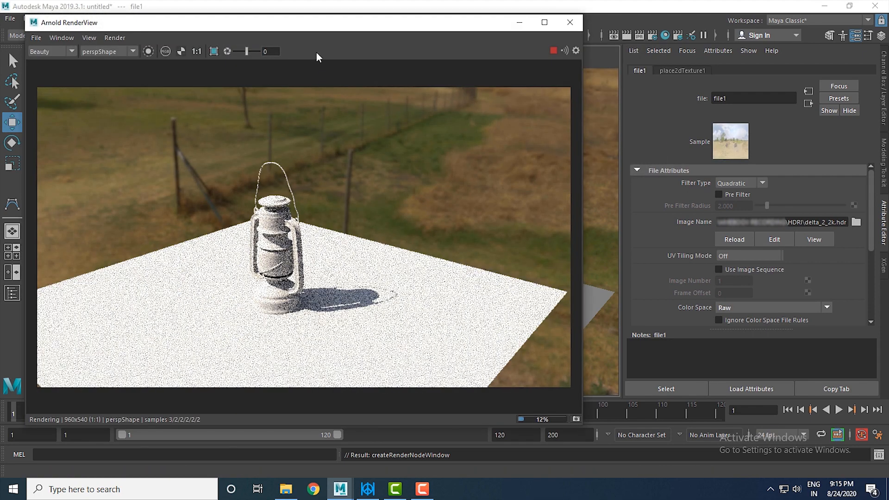
pyautogui.moveTo(310, 23); pyautogui.dragTo(697, 35)
pyautogui.keyDown('alt'); pyautogui.moveTo(393, 226); pyautogui.dragTo(357, 337, button='right'); pyautogui.keyUp('alt')
pyautogui.keyDown('alt'); pyautogui.moveTo(316, 289); pyautogui.dragTo(330, 282, button='middle'); pyautogui.keyUp('alt')
pyautogui.keyDown('alt'); pyautogui.moveTo(312, 285); pyautogui.dragTo(313, 260); pyautogui.keyUp('alt')
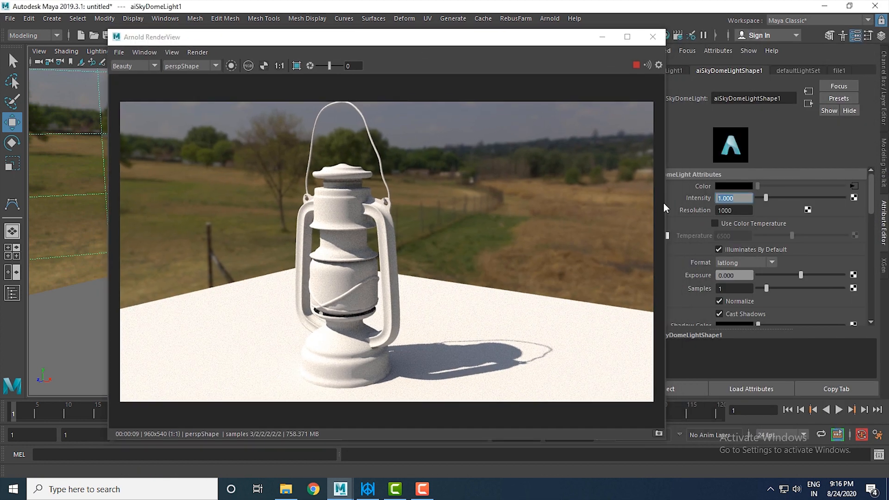
# Try a skydome light intensity of 0.5 and raise it to 0.75
pyautogui.write('0.5')
pyautogui.press('Return')
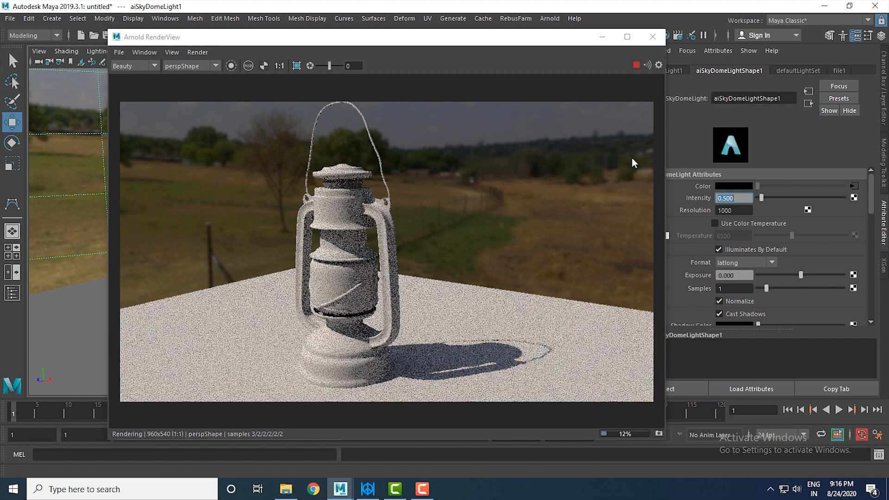
pyautogui.write('0.75')
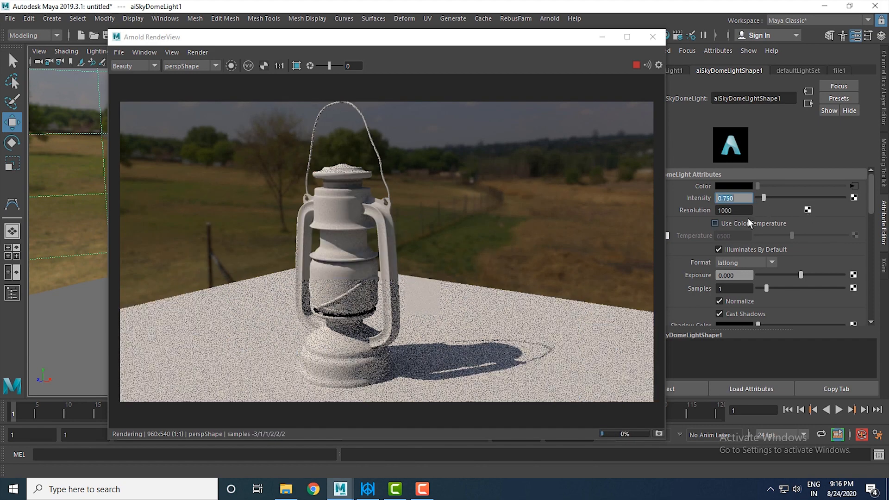
pyautogui.press('Return')
# Examine the rendered lantern from another angle and move the render window clear of the viewport
pyautogui.moveTo(452, 44); pyautogui.dragTo(672, 40)
pyautogui.keyDown('alt'); pyautogui.moveTo(282, 307); pyautogui.dragTo(255, 259); pyautogui.keyUp('alt')
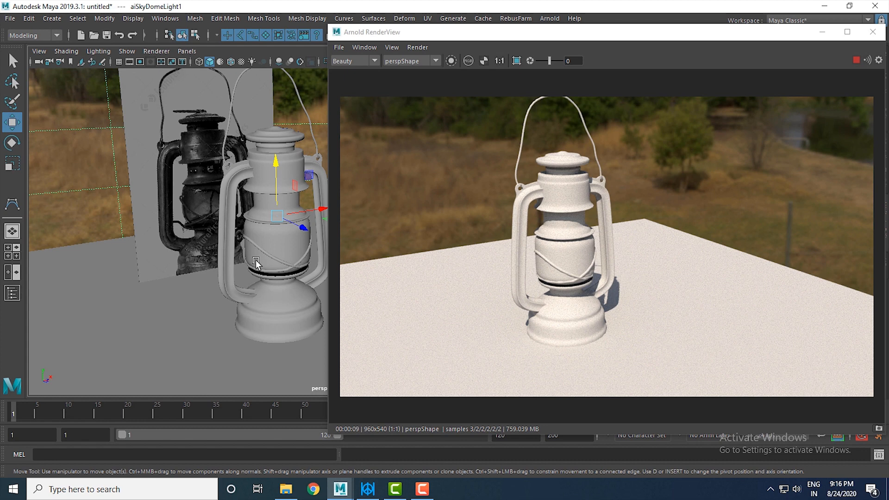
pyautogui.moveTo(624, 36); pyautogui.dragTo(477, 292)
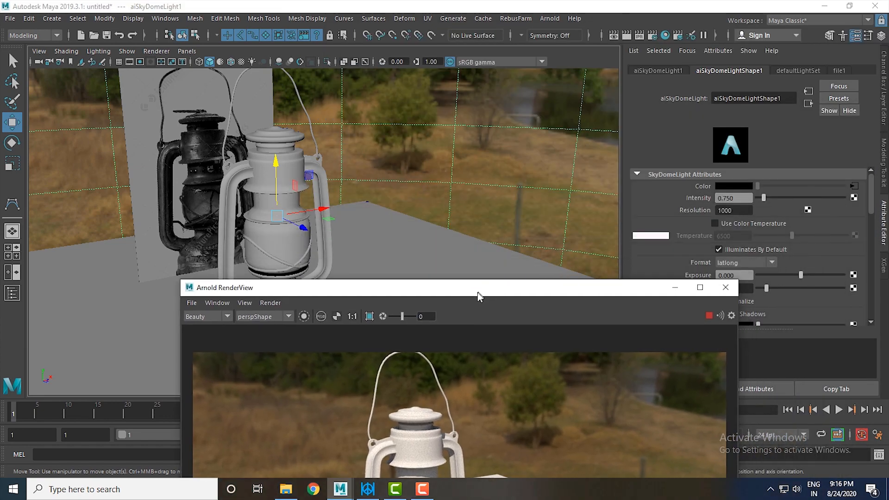